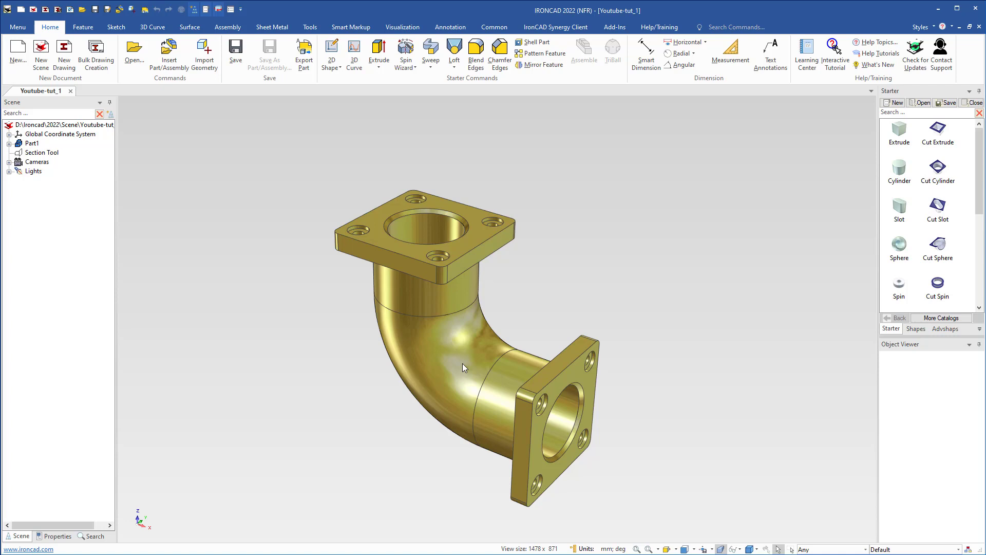
Close the open elbow model and create a new 3D scene.
click(71, 91)
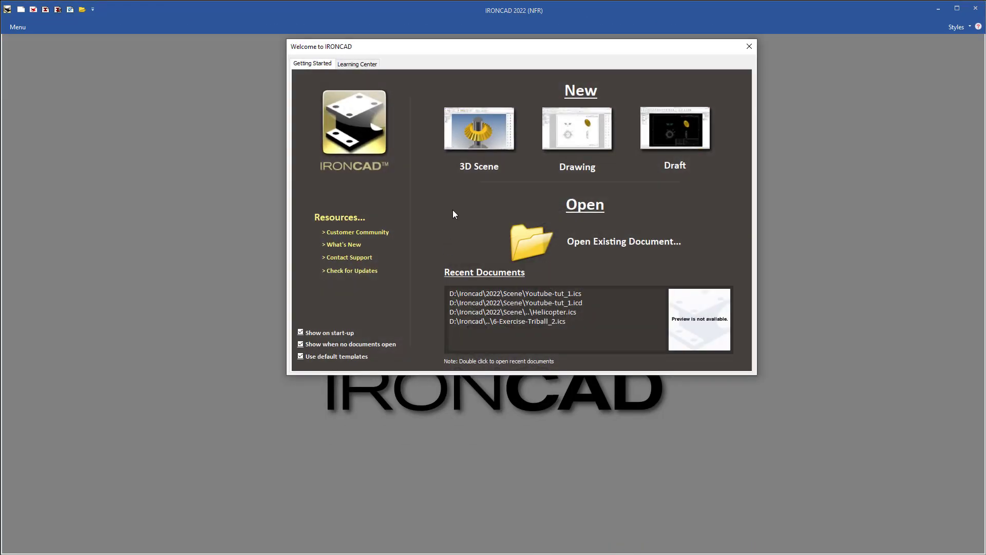
click(473, 140)
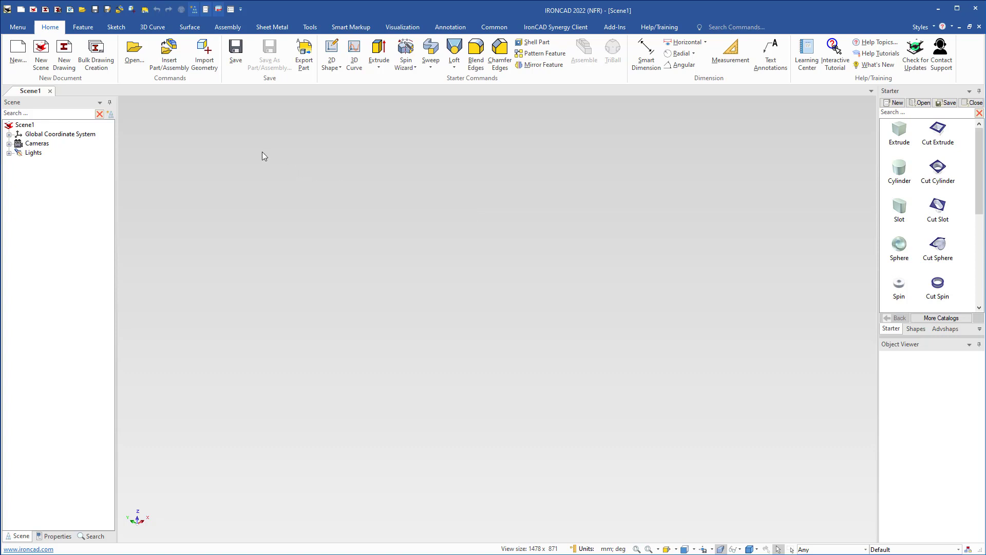
Start a 2D sketch on the Z-X plane, expanding the view to fit the grid.
click(115, 27)
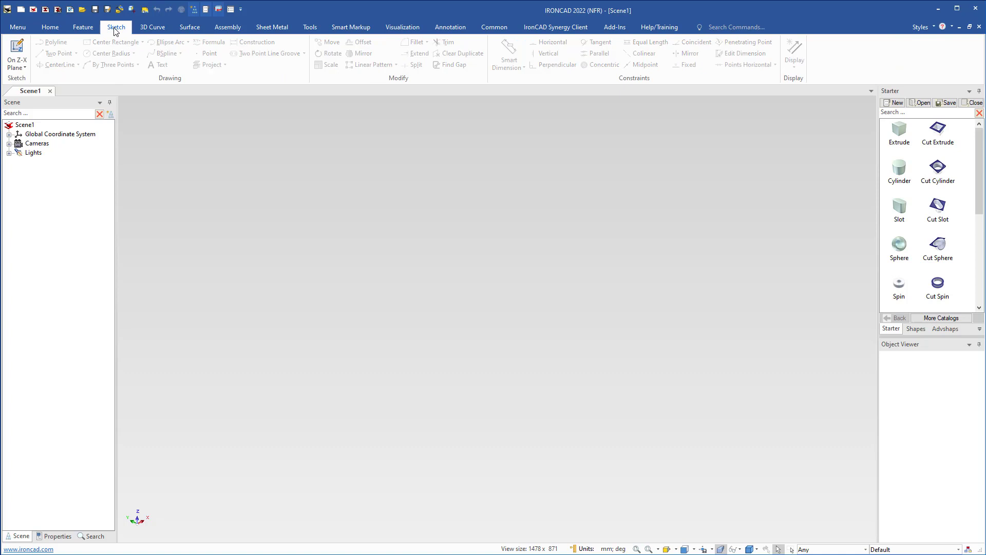
click(24, 68)
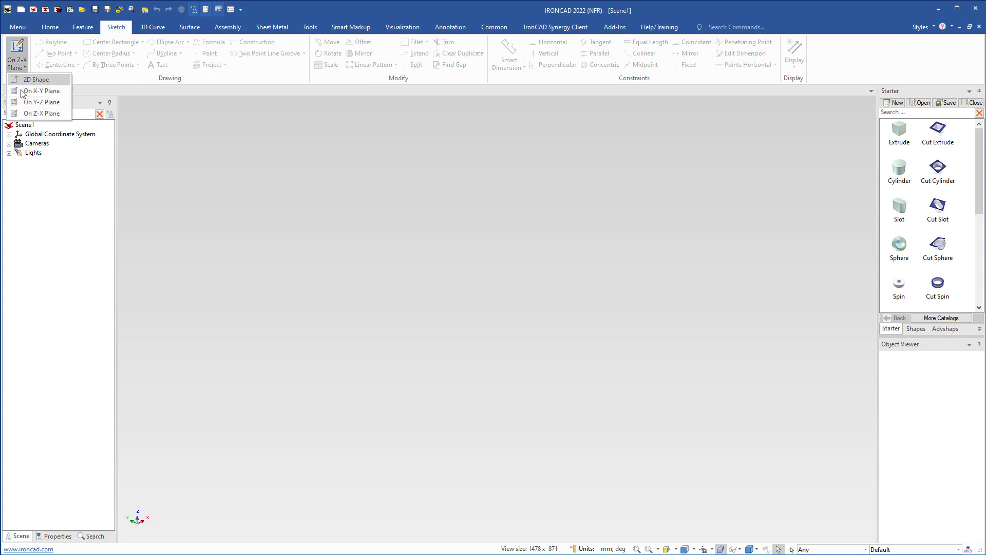
click(44, 113)
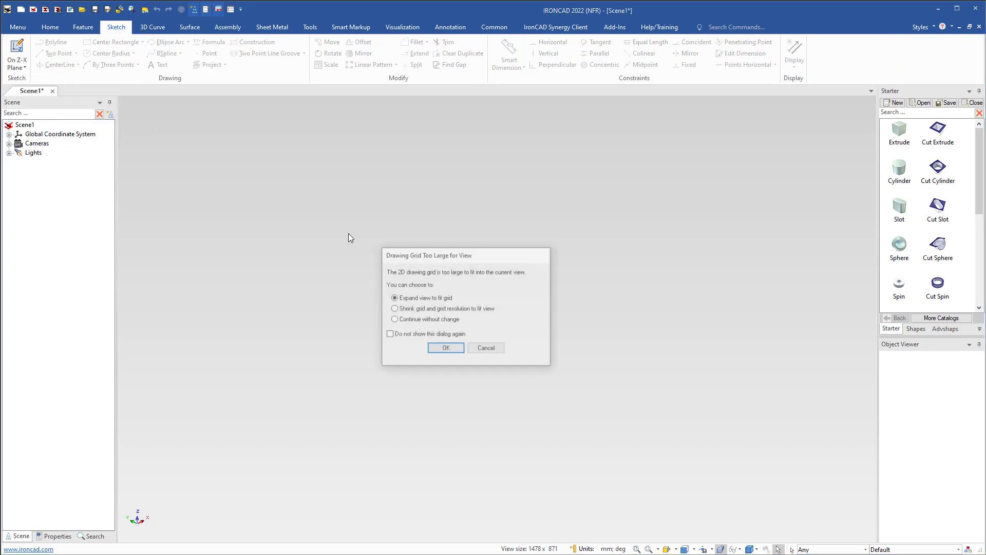
click(444, 347)
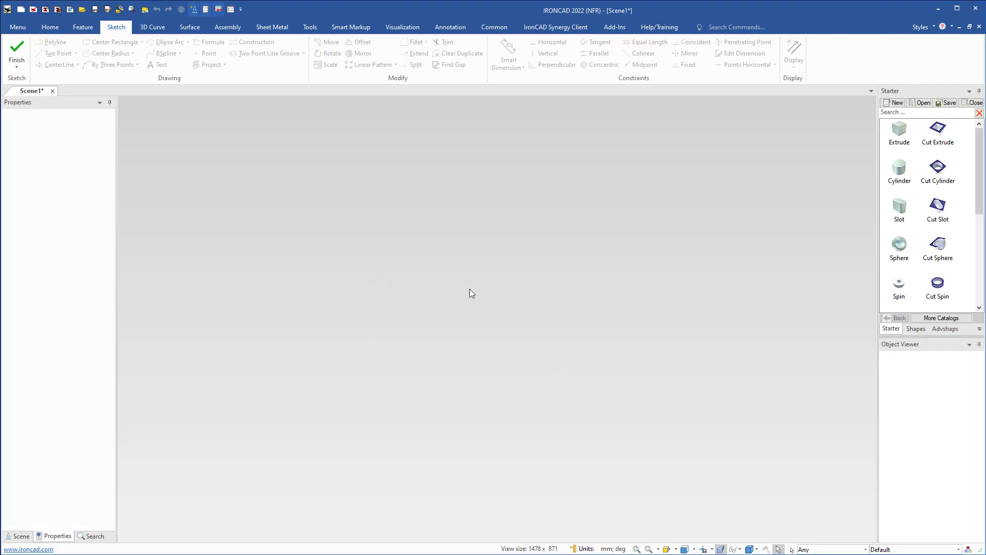
scroll(504, 315, up, 1)
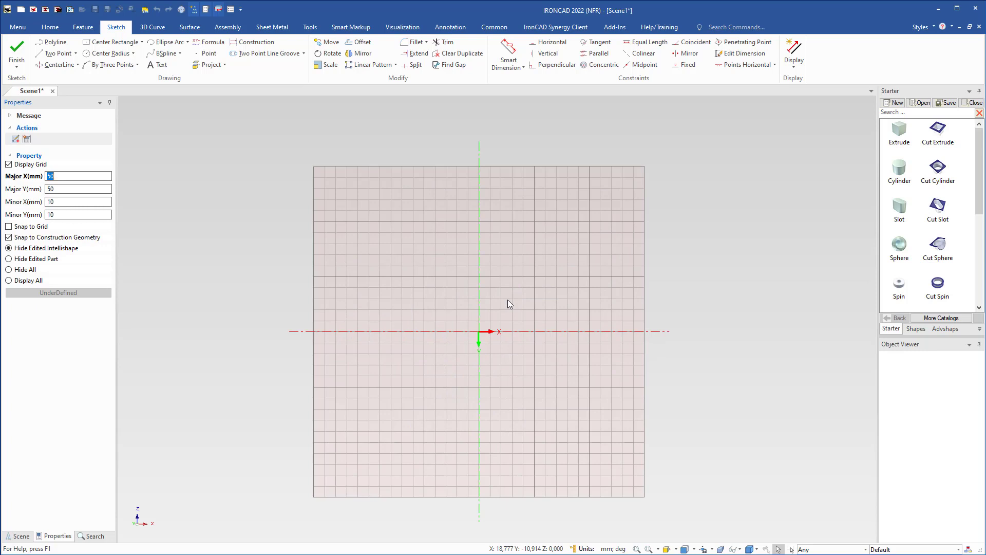
Draw a center-radius circle with a 260 mm radius at the sketch origin.
click(90, 54)
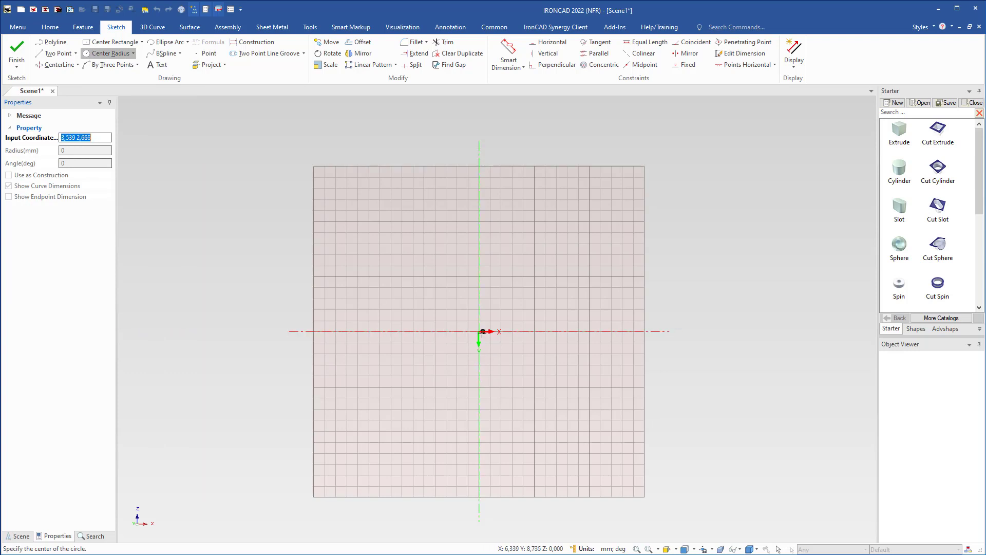
click(479, 331)
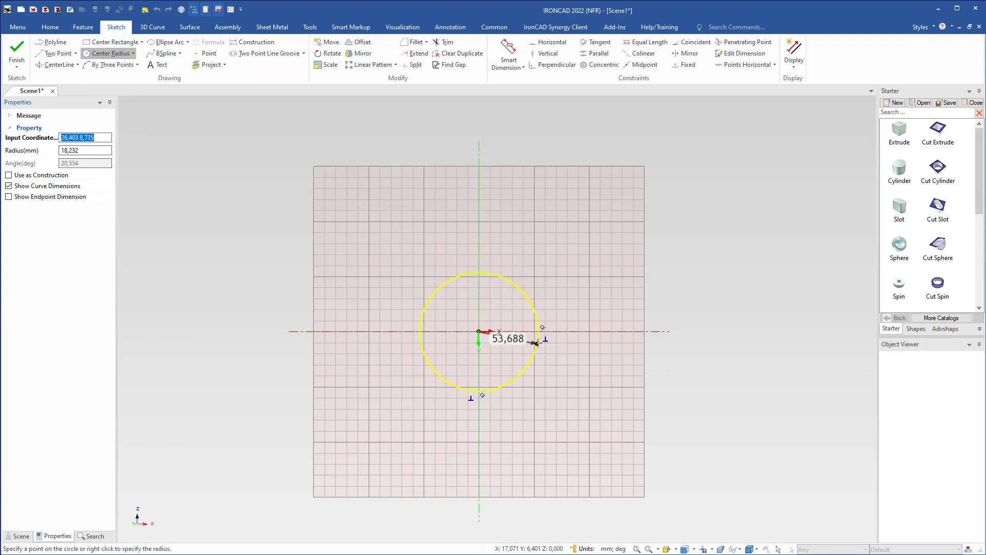
right_click(576, 331)
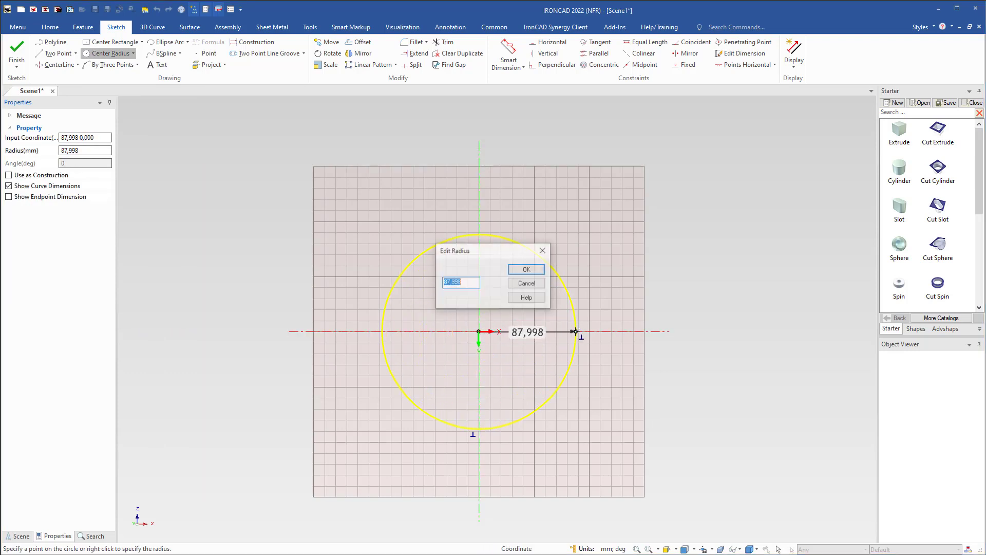
text(260)
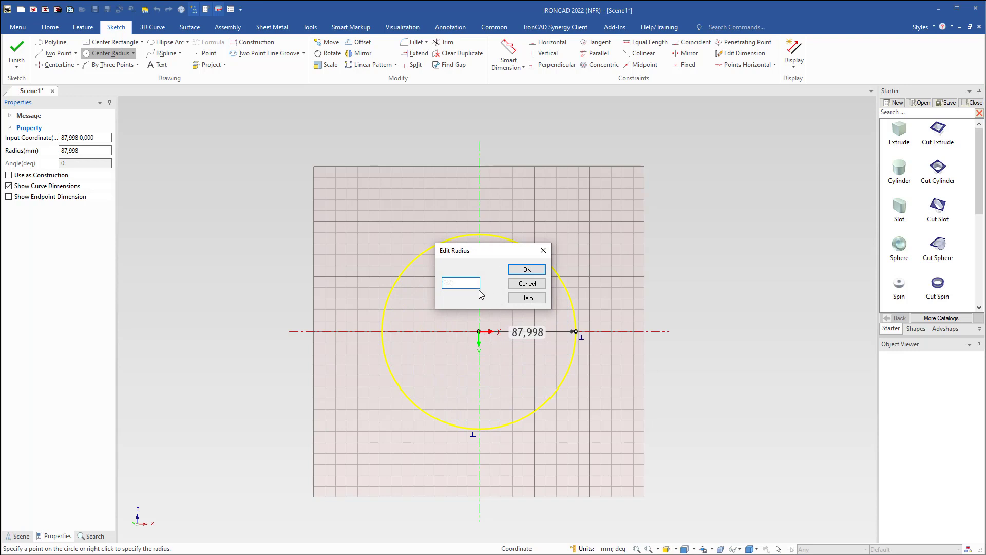
key(Return)
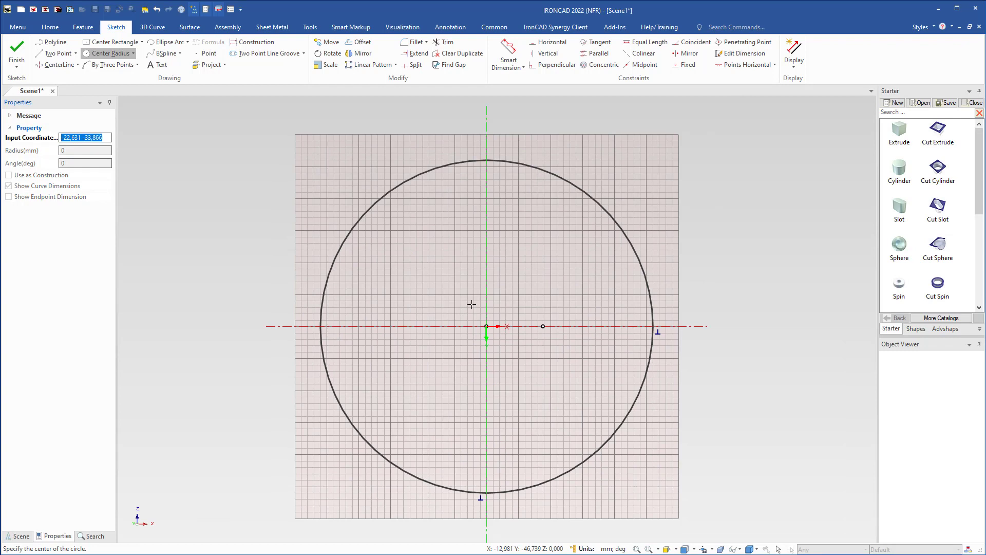
key(Escape)
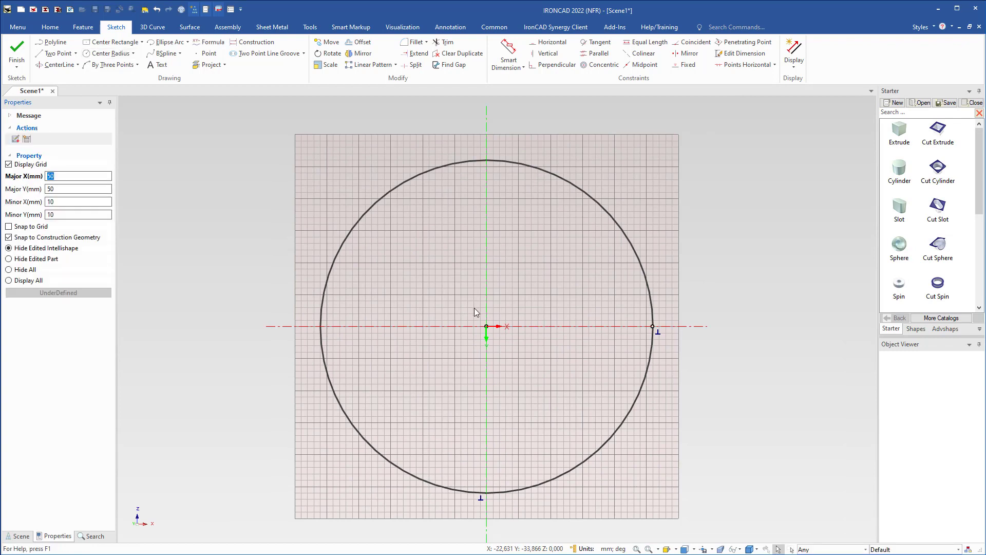
Draw a 150 mm two-point line vertically upward from the circle's left quadrant point.
right_click(474, 309)
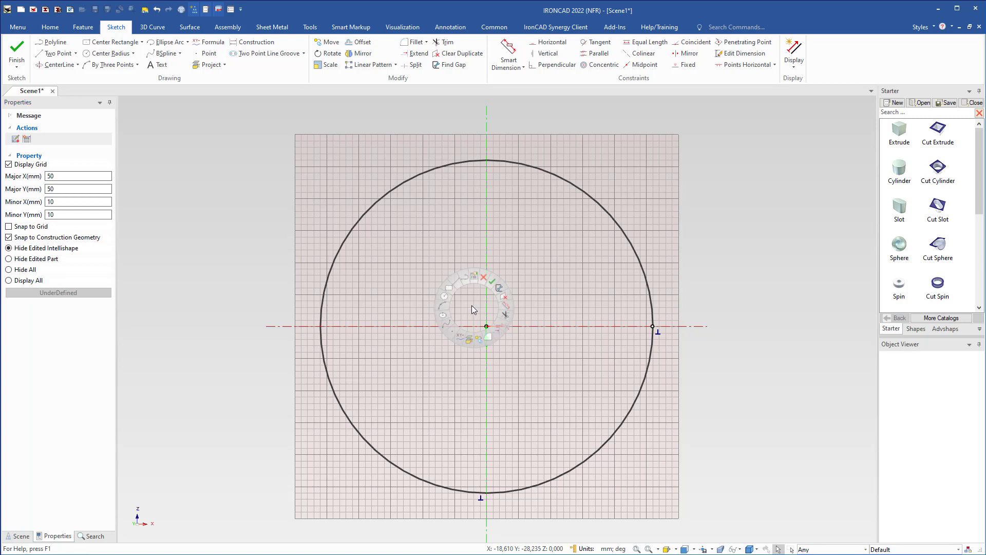
click(459, 287)
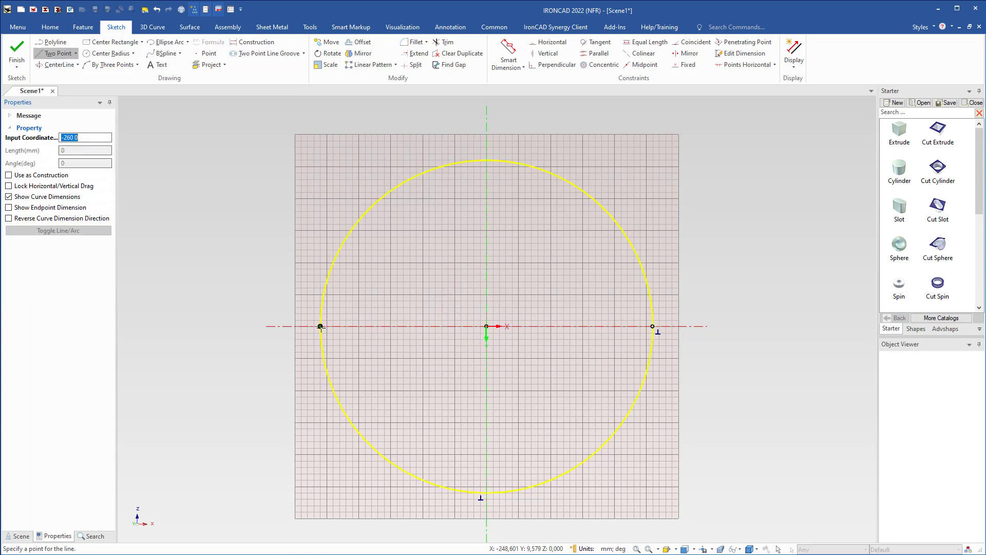
click(320, 326)
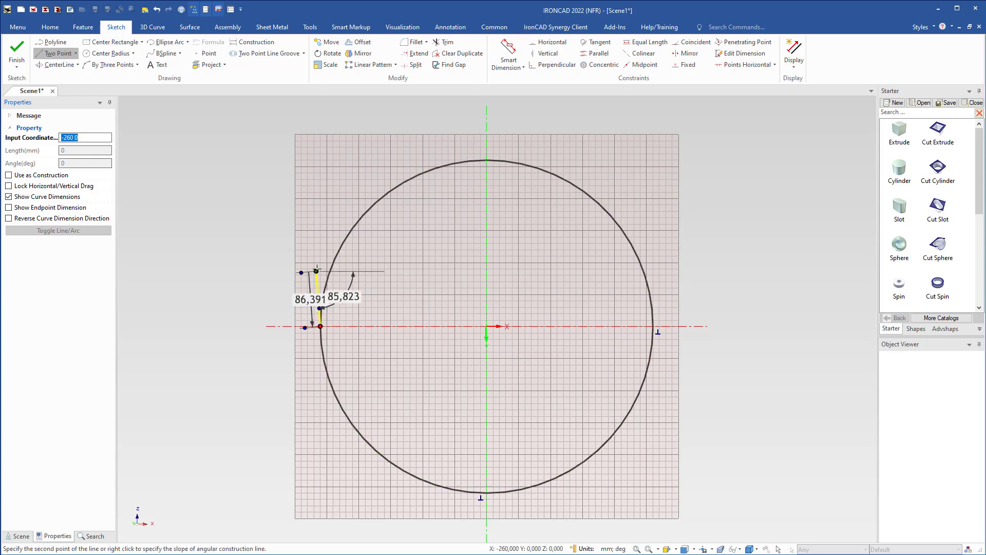
right_click(320, 235)
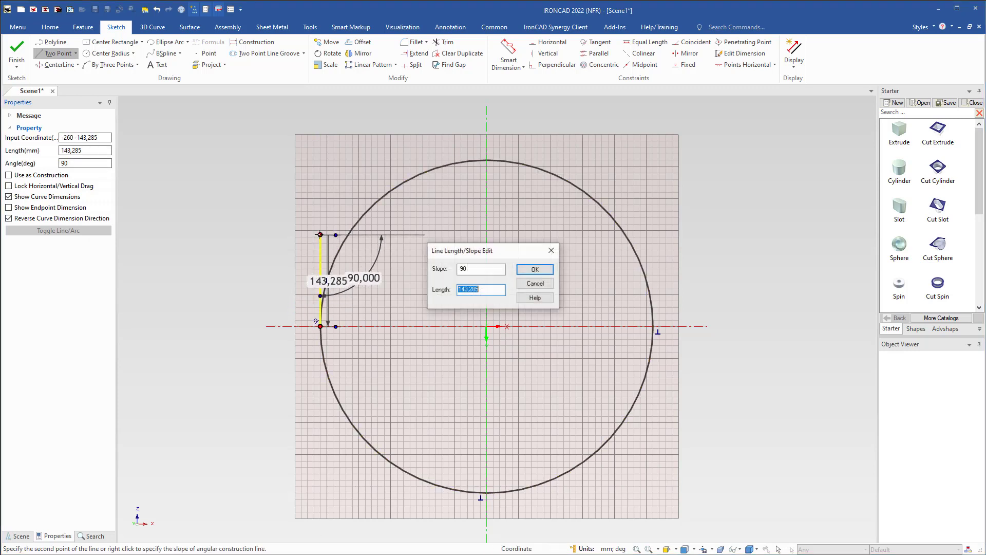
text(150)
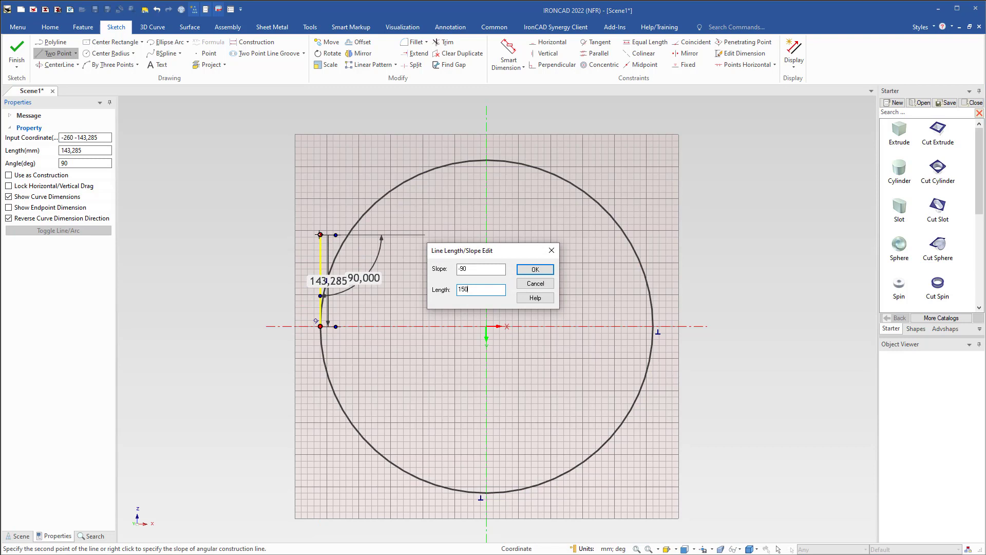
key(Return)
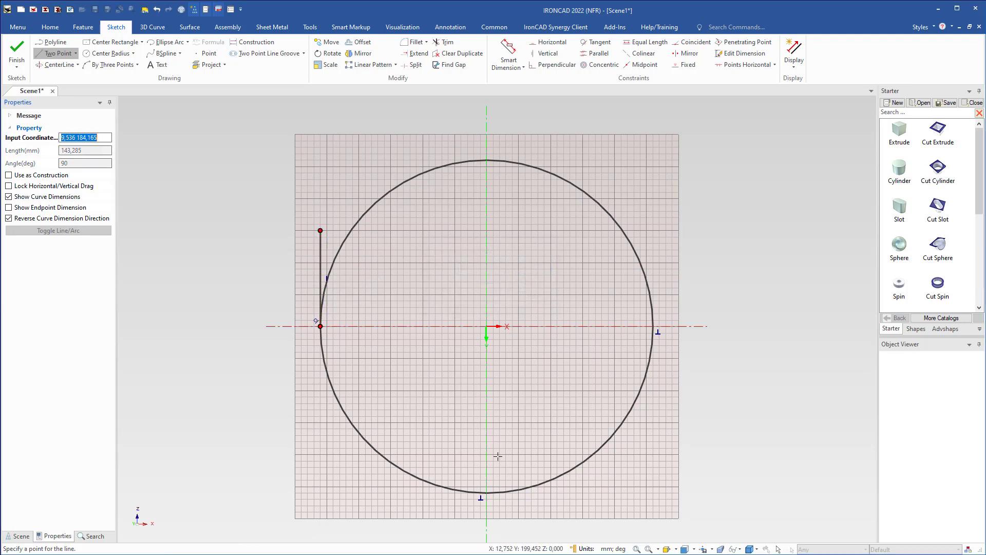
Draw a 150 mm horizontal line to the right from the circle's bottom quadrant point.
click(486, 492)
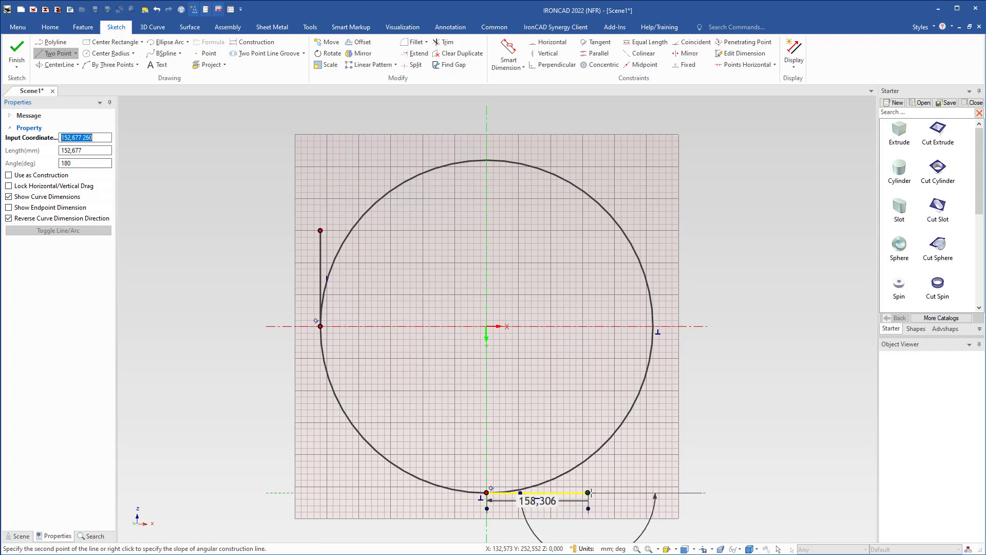
key(Tab)
text(1)
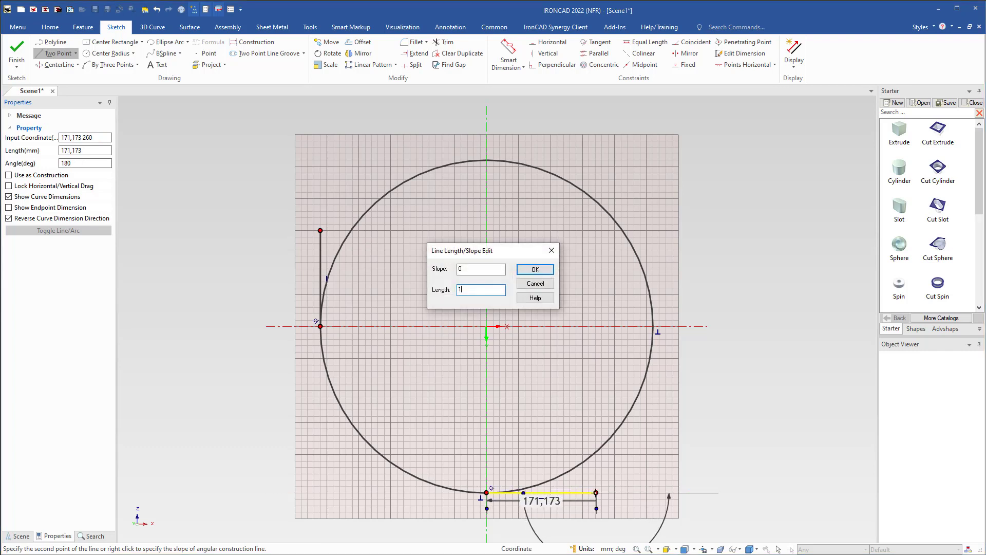
text(50)
key(Return)
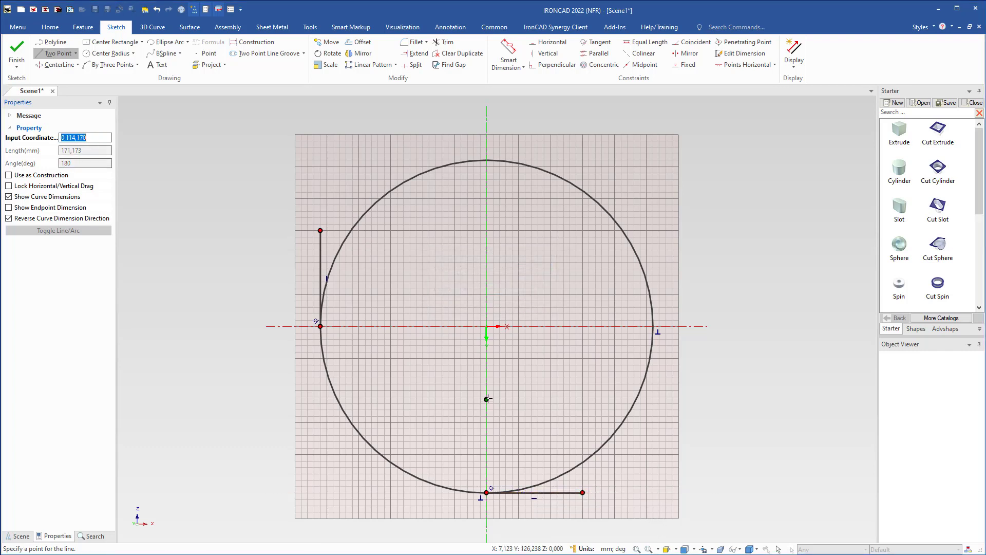
key(Escape)
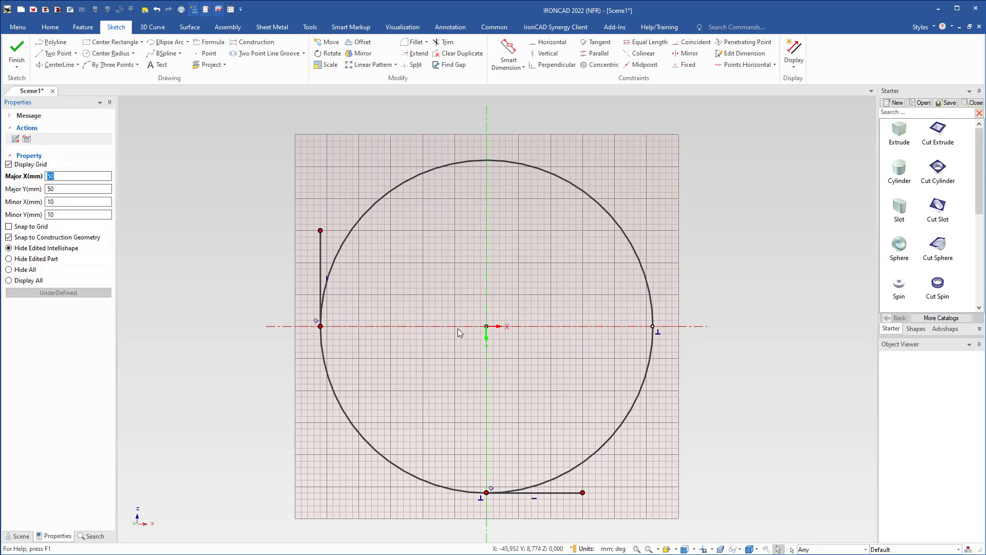
Trim the circle down to the lower-left quarter arc joining the two lines, and finish the sketch.
right_click(458, 328)
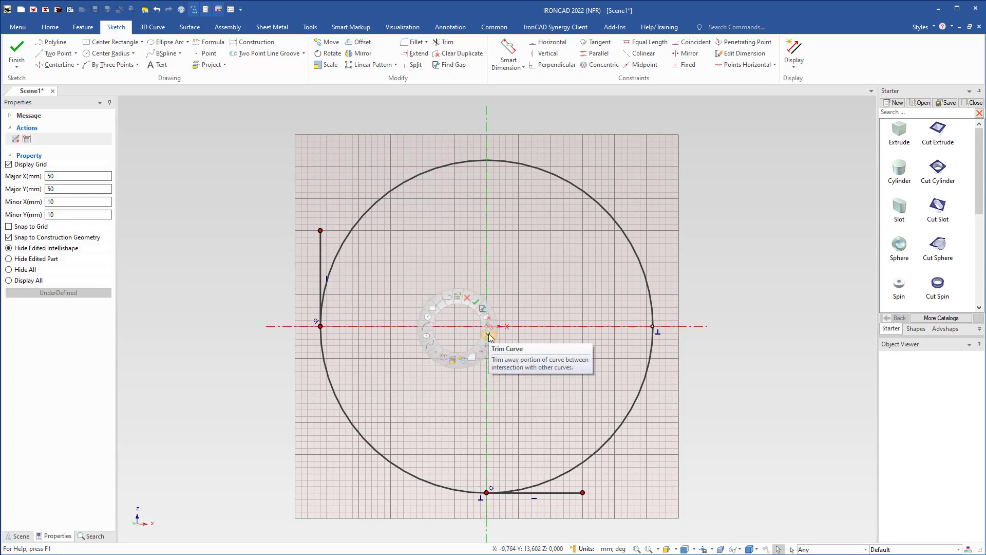
click(489, 336)
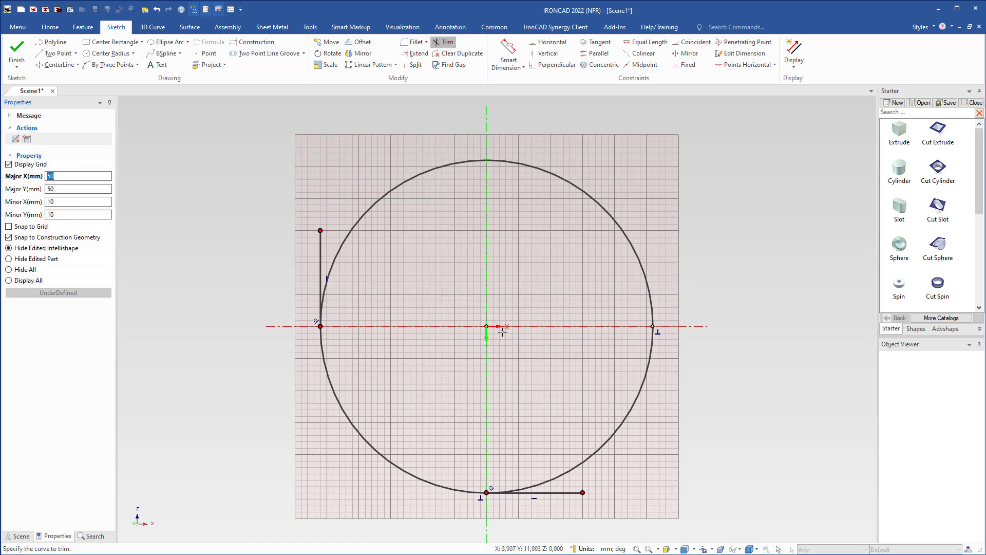
click(622, 229)
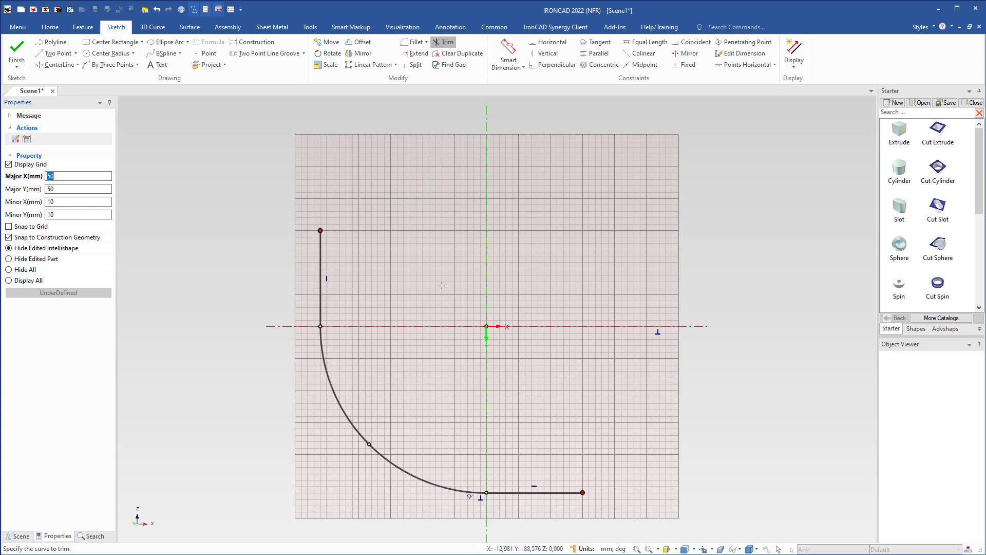
key(Escape)
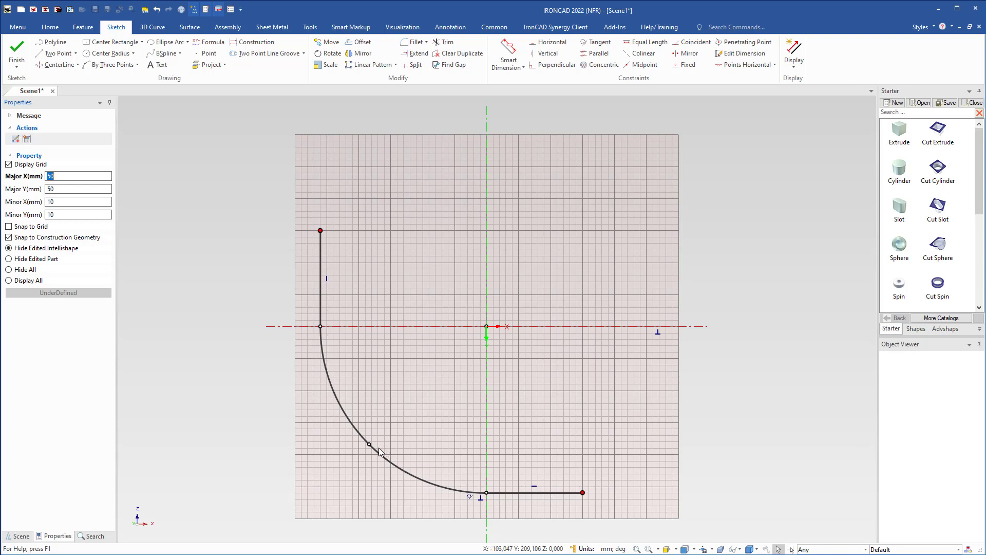
right_click(433, 347)
click(457, 401)
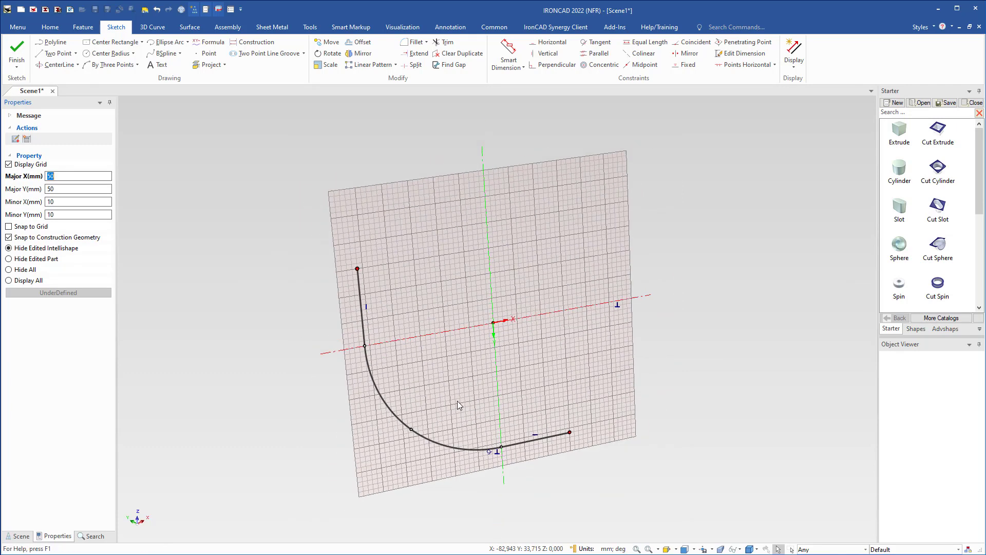
middle_drag(427, 406, 380, 270)
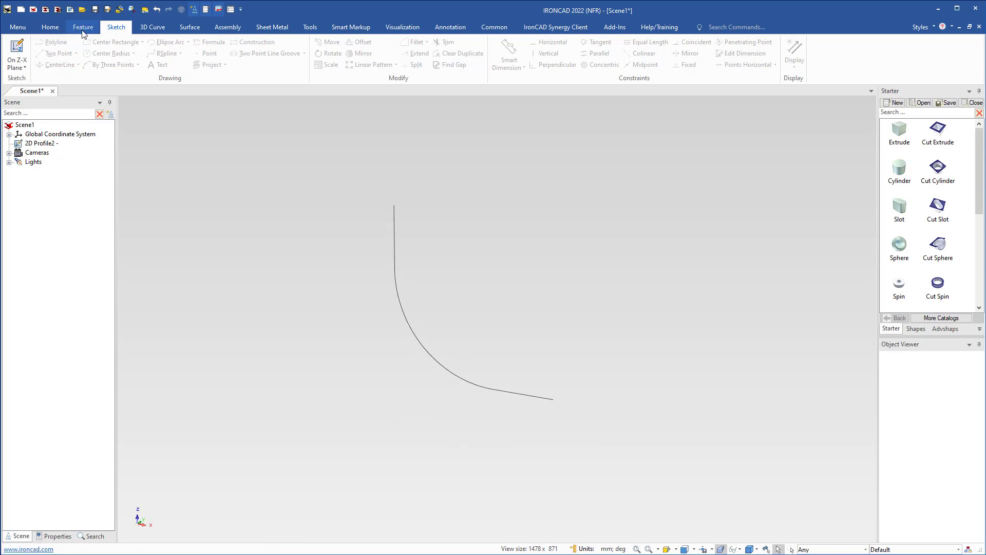
Start a Sweep feature as a new standalone part and clear its preassigned guide path.
click(50, 28)
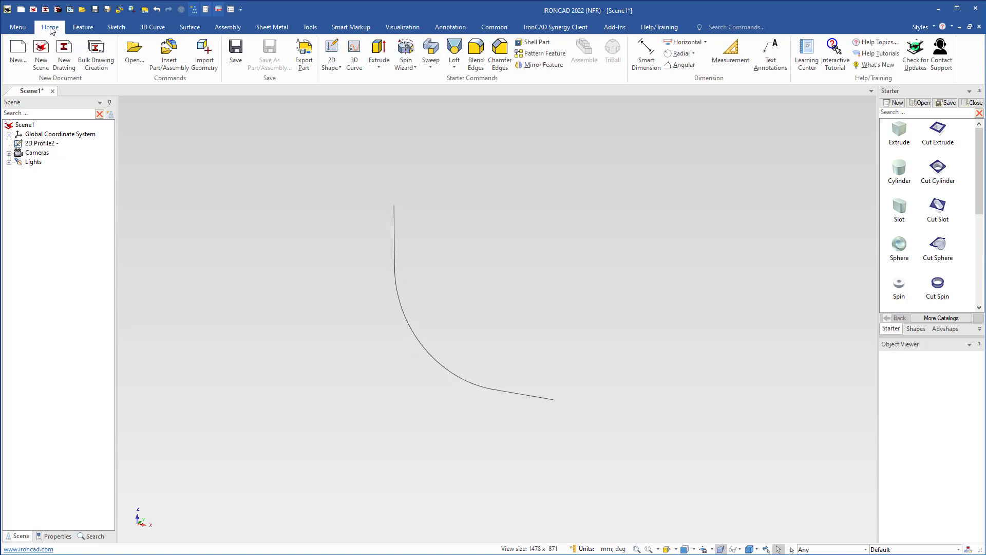
click(430, 69)
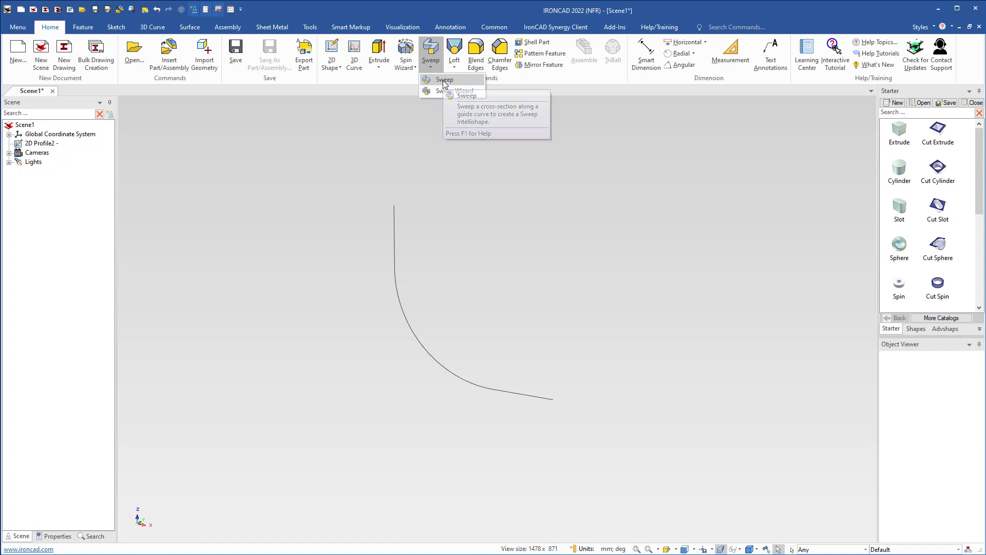
click(443, 81)
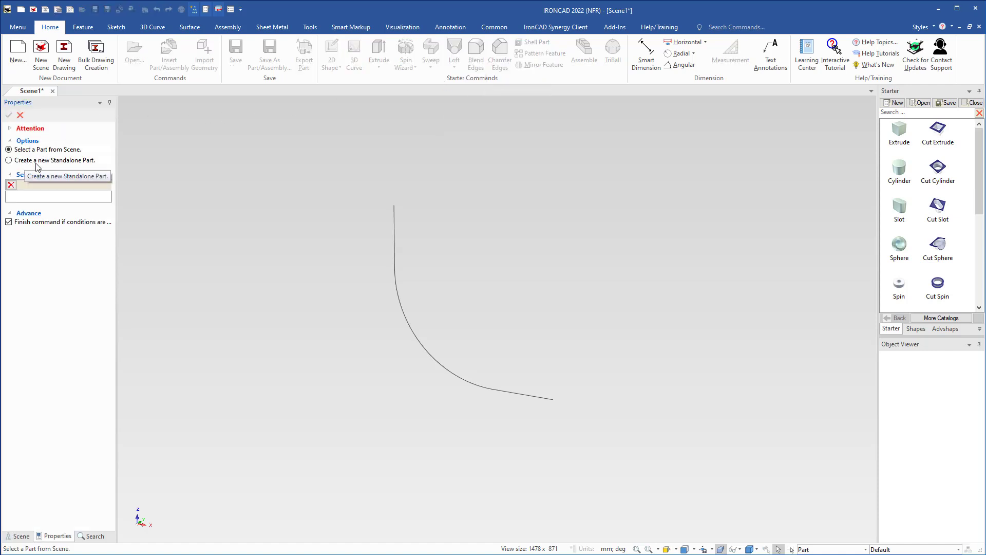
click(36, 162)
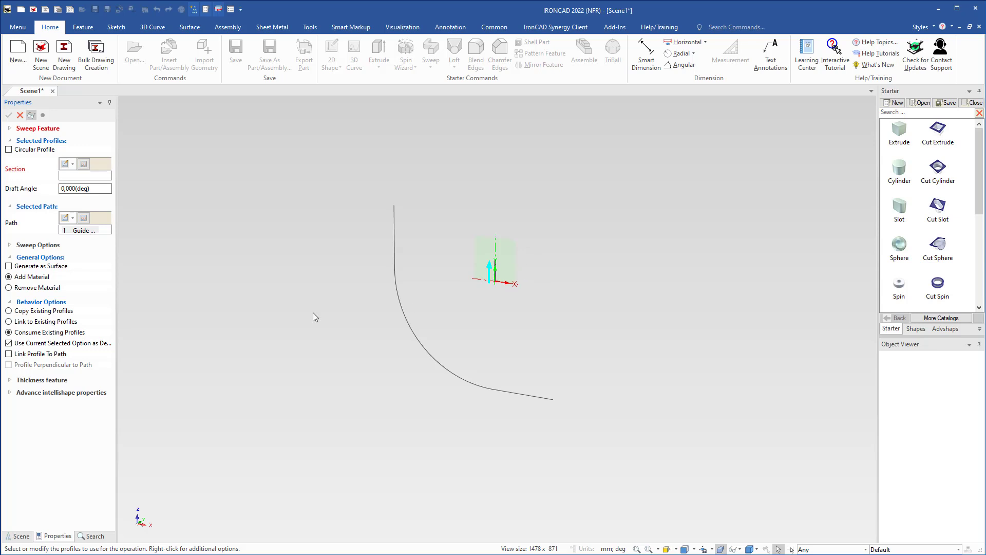
right_click(84, 232)
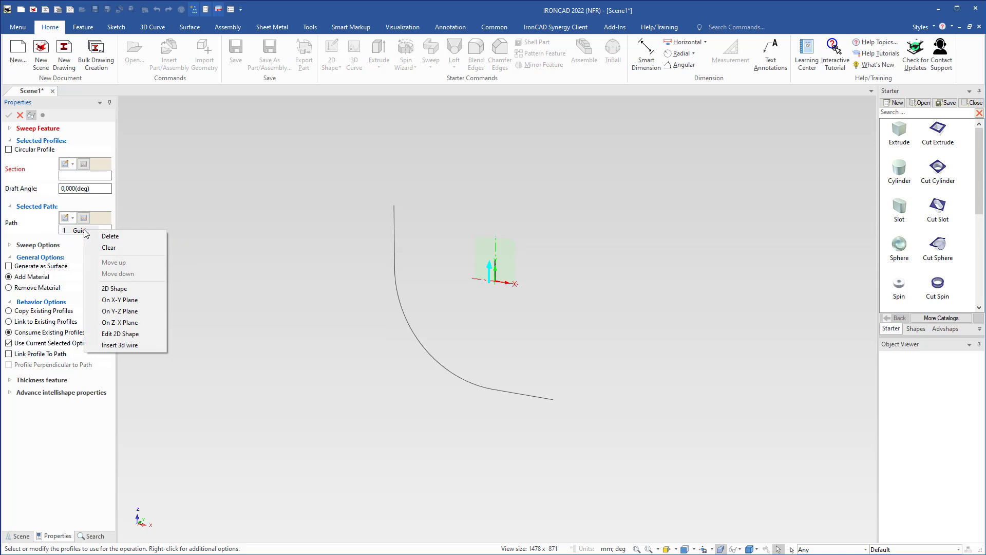
click(113, 247)
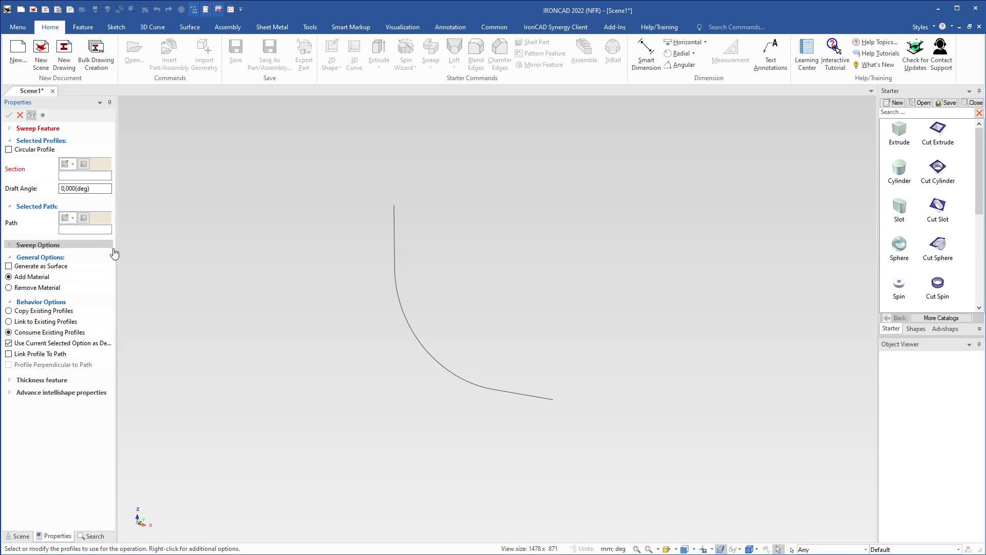
Use the sketched profile as the sweep path with a circular profile of 290 mm diameter.
click(76, 231)
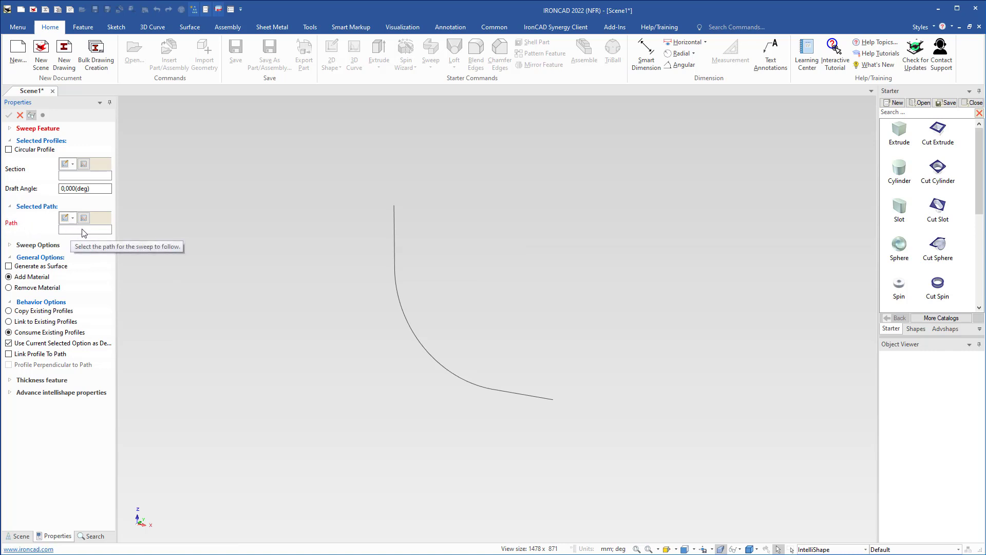
click(529, 396)
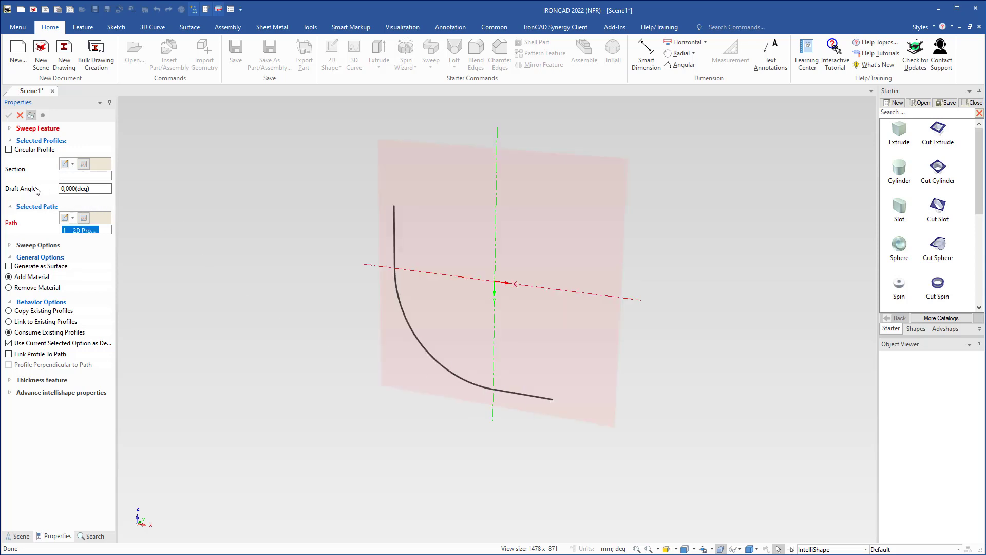
click(9, 149)
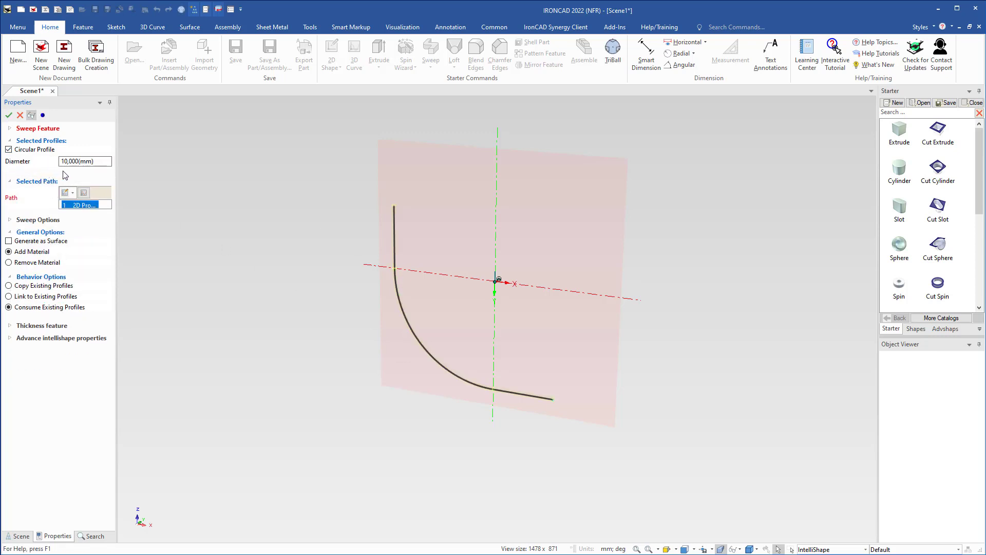
click(102, 162)
text(290)
key(Return)
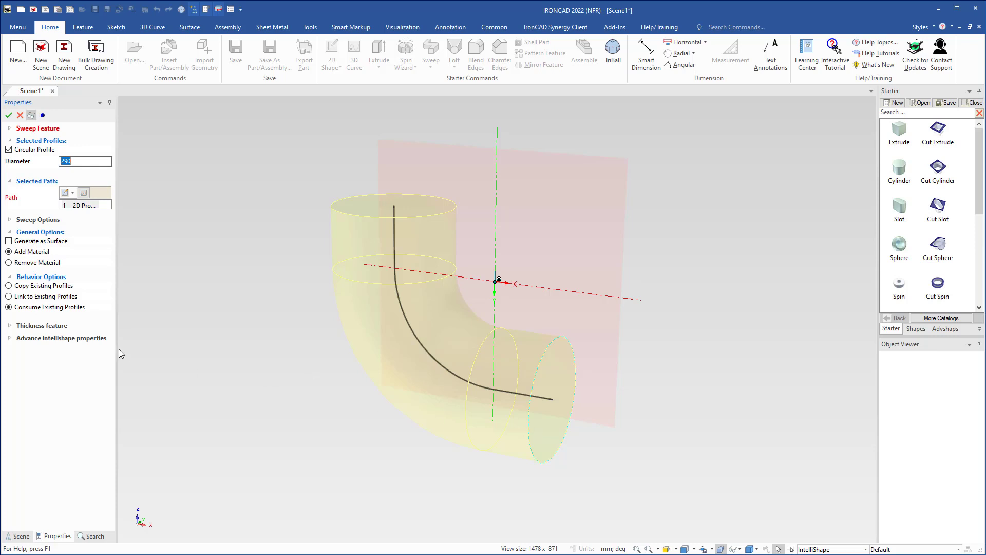
Shell the sweep with a 40 mm wall thickness and both ends open, and finish the feature.
click(10, 341)
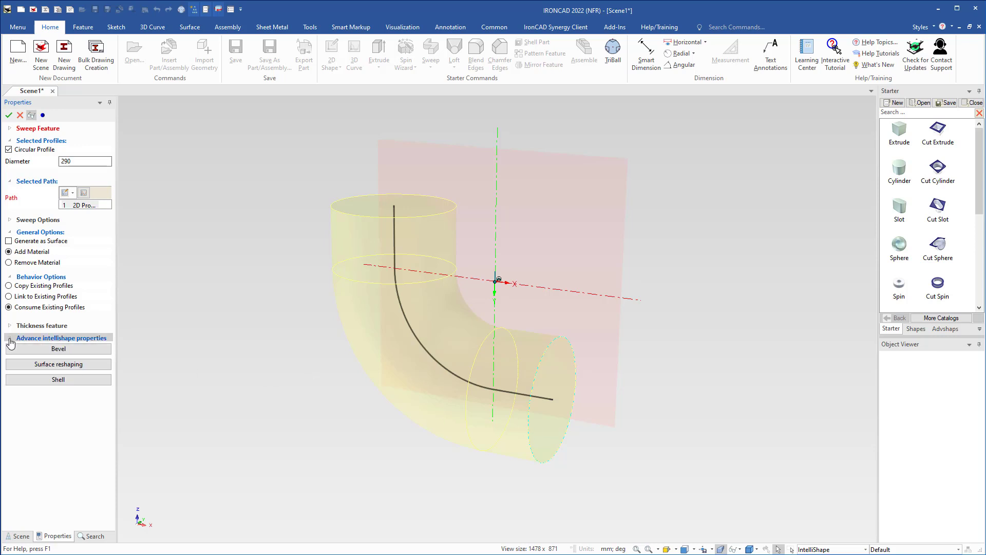
click(58, 380)
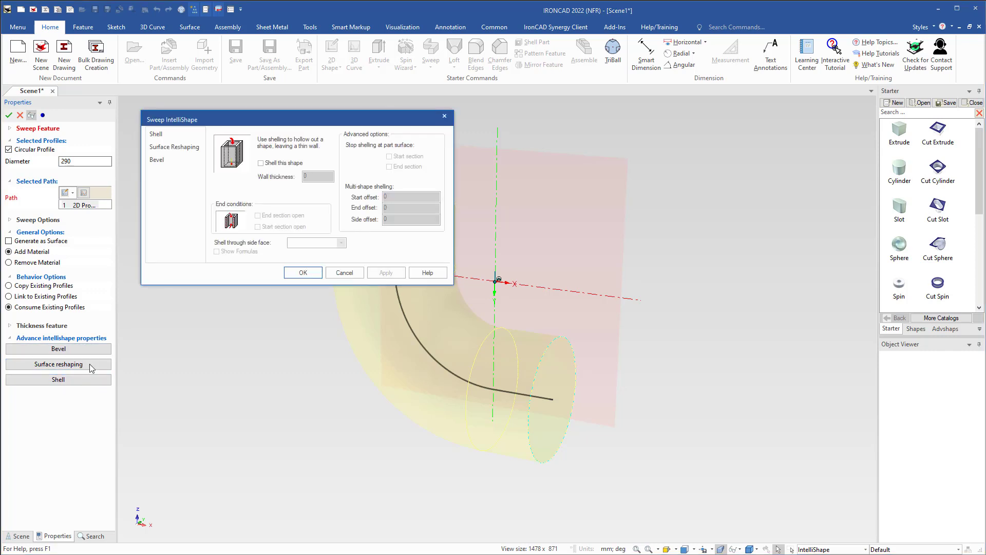
click(261, 163)
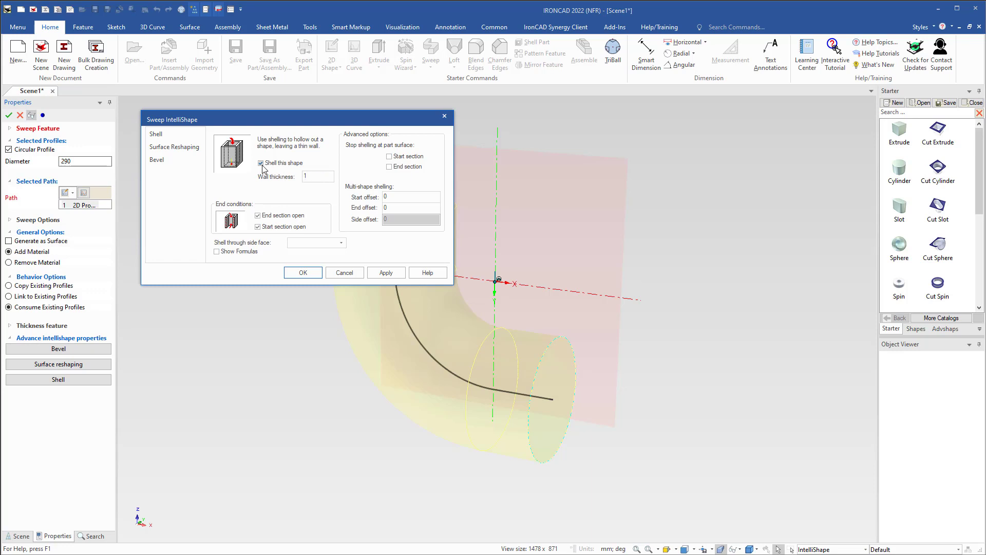
drag(326, 180, 292, 177)
text(40)
key(Return)
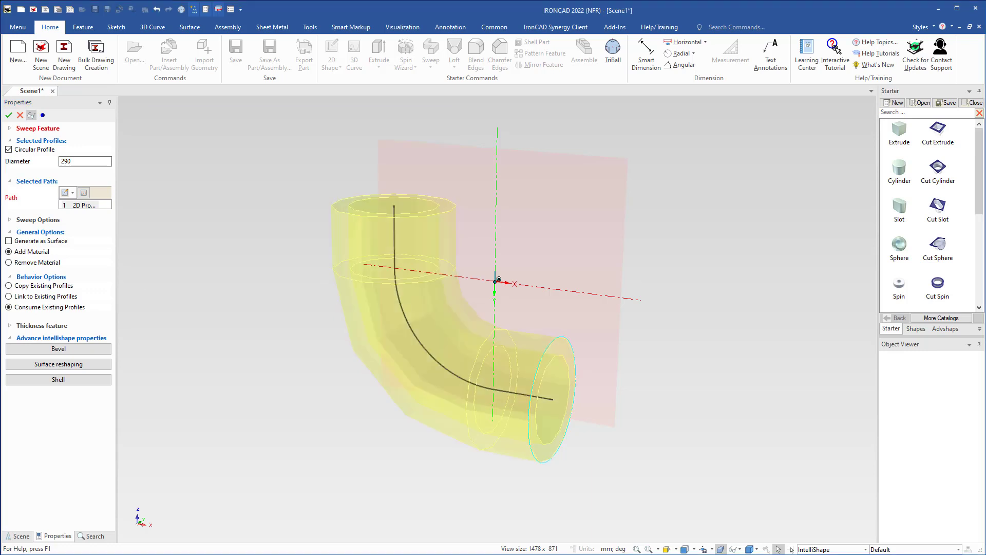
right_click(308, 312)
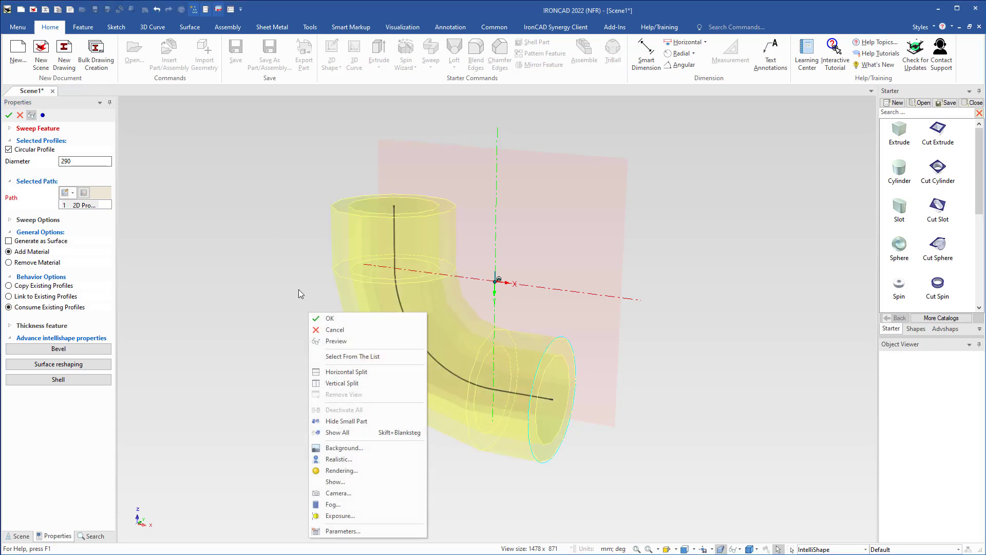
click(324, 319)
mouse_move(451, 368)
middle_down()
mouse_move(387, 368)
mouse_move(459, 366)
middle_up()
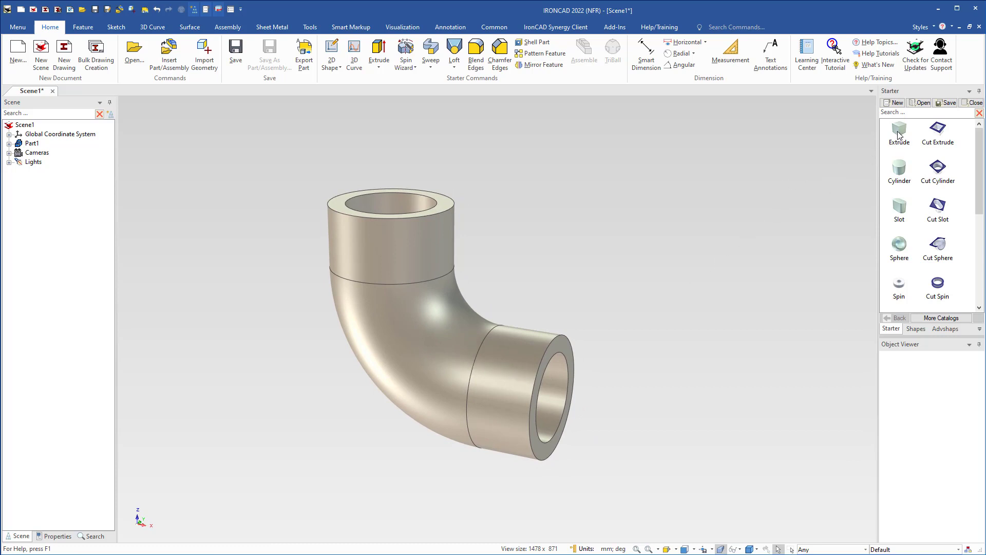
Place an Extrude block at the centre of the pipe's horizontal end and set its symmetric height to 360 mm.
drag(900, 132, 555, 400)
drag(554, 398, 555, 398)
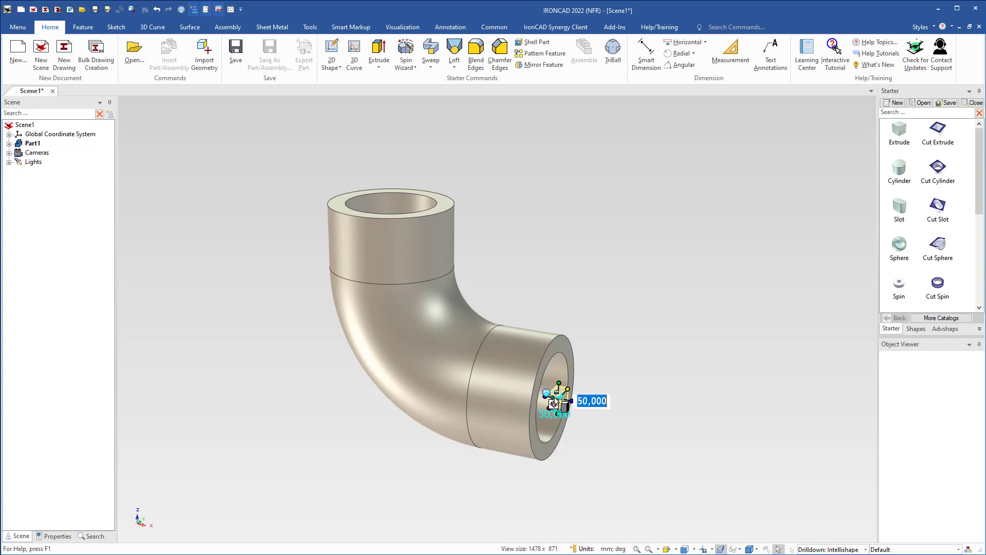
scroll(556, 392, up, 5)
shift+middle_drag(381, 377, 393, 320)
scroll(403, 325, down, 3)
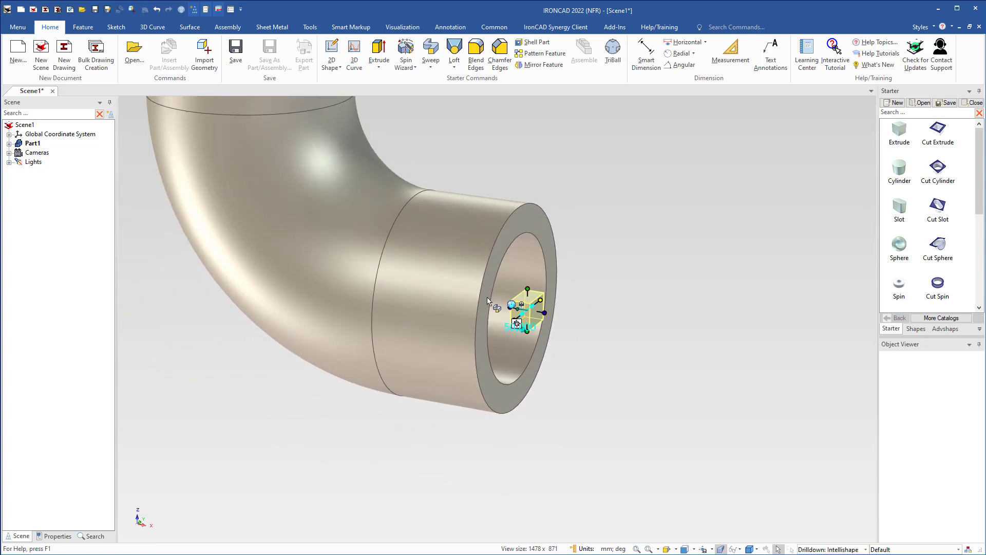
drag(529, 290, 537, 151)
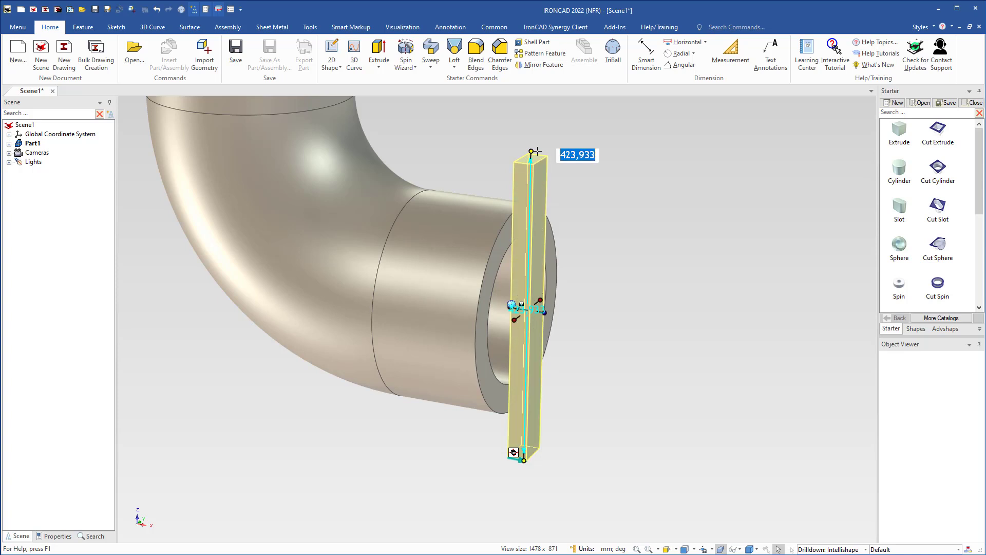
text(360)
key(Return)
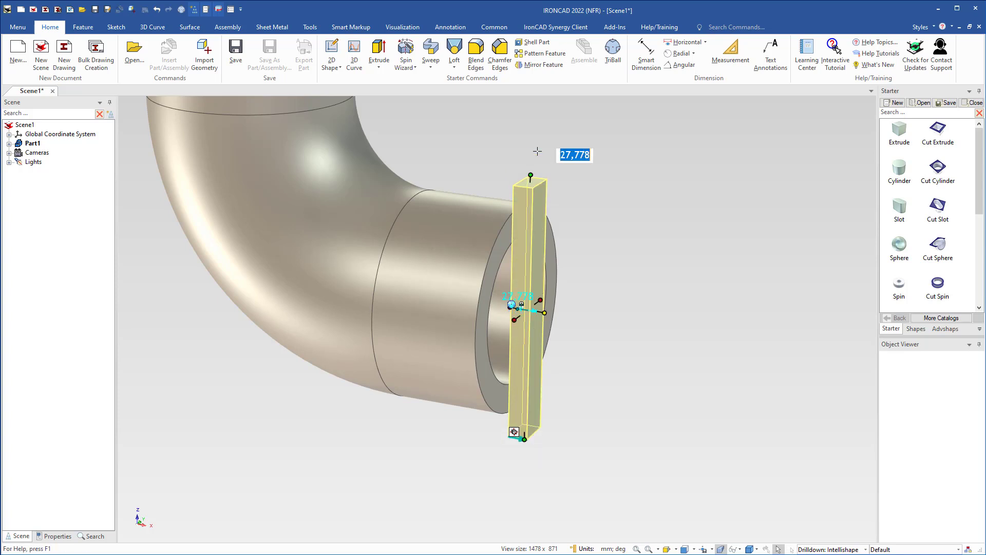
Set the flange block's symmetric width to 360 mm and its thickness to 50 mm.
key(Tab)
middle_drag(461, 403, 425, 402)
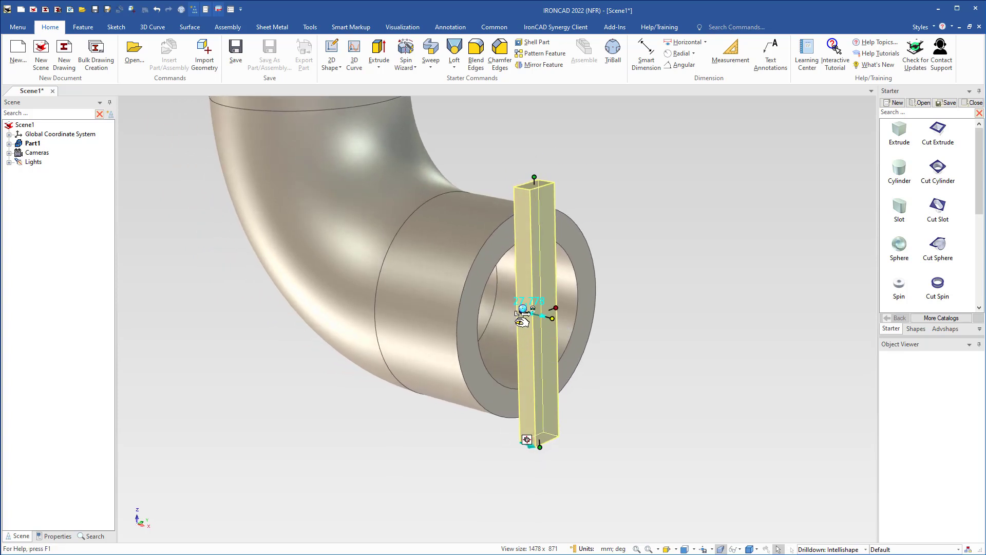
drag(522, 321, 411, 337)
text(360)
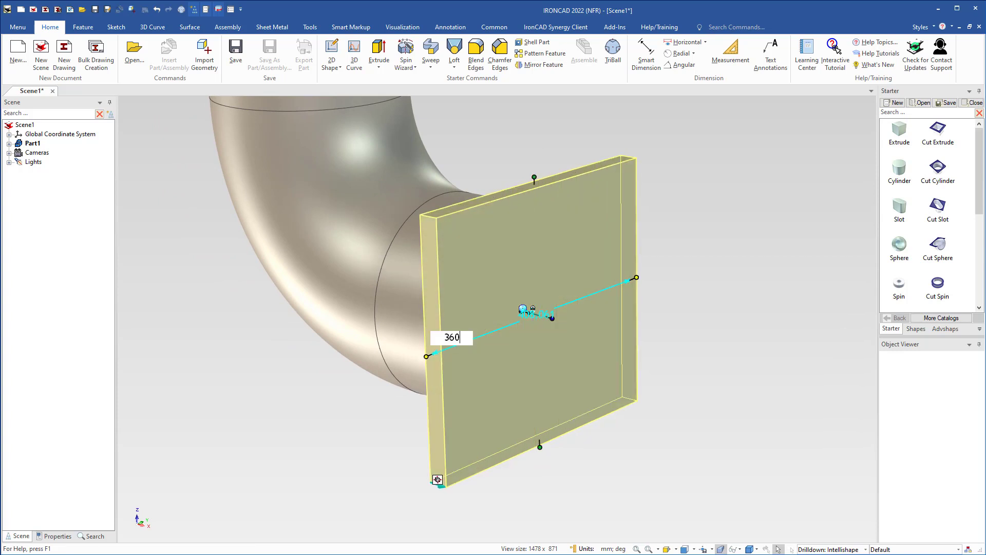
key(Return)
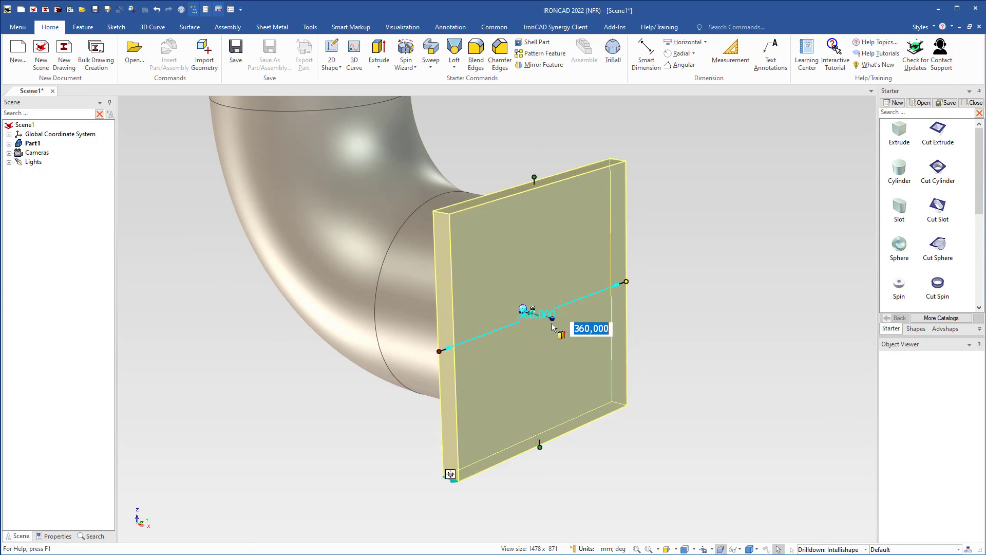
drag(552, 319, 573, 323)
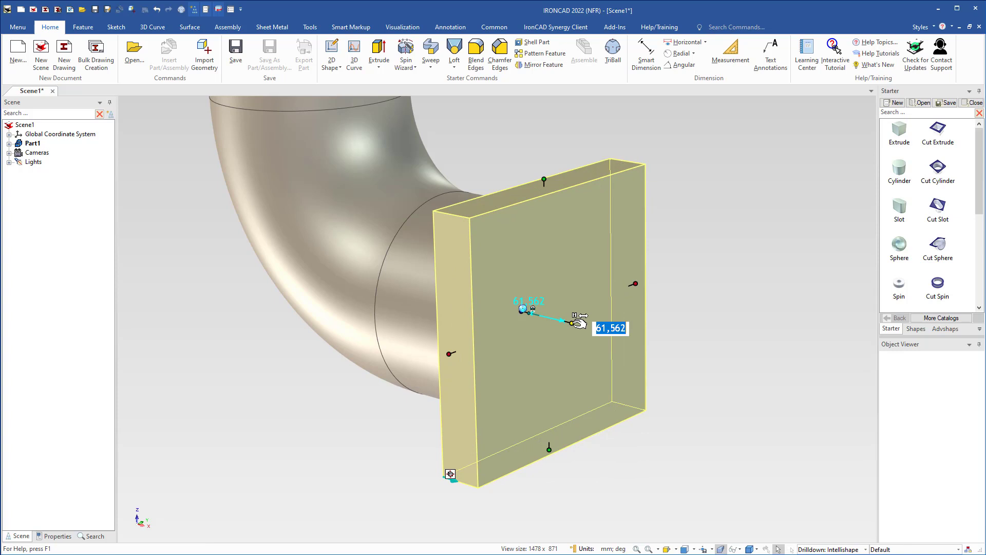
text(50)
key(Tab)
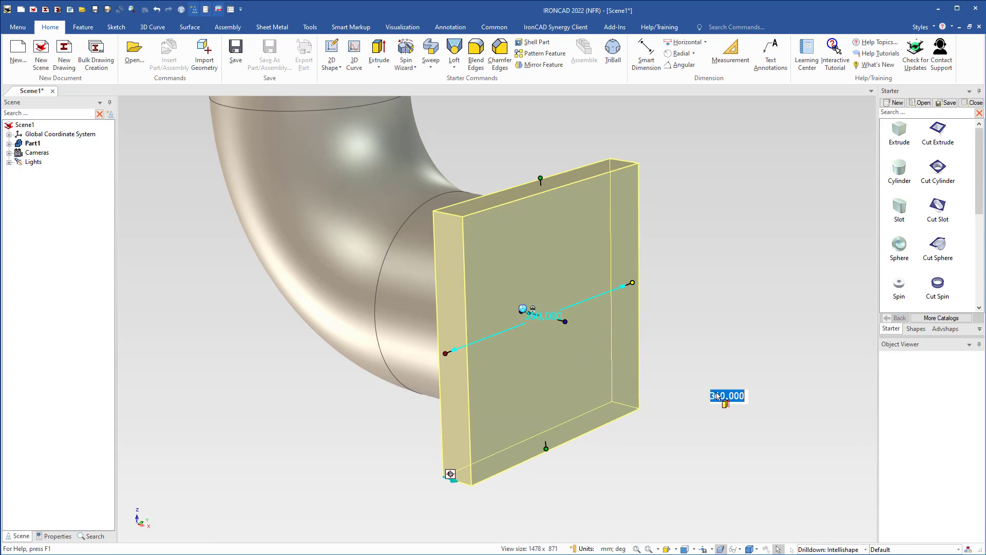
Flip the flange block's extrude direction so it extends back over the pipe end.
right_click(531, 283)
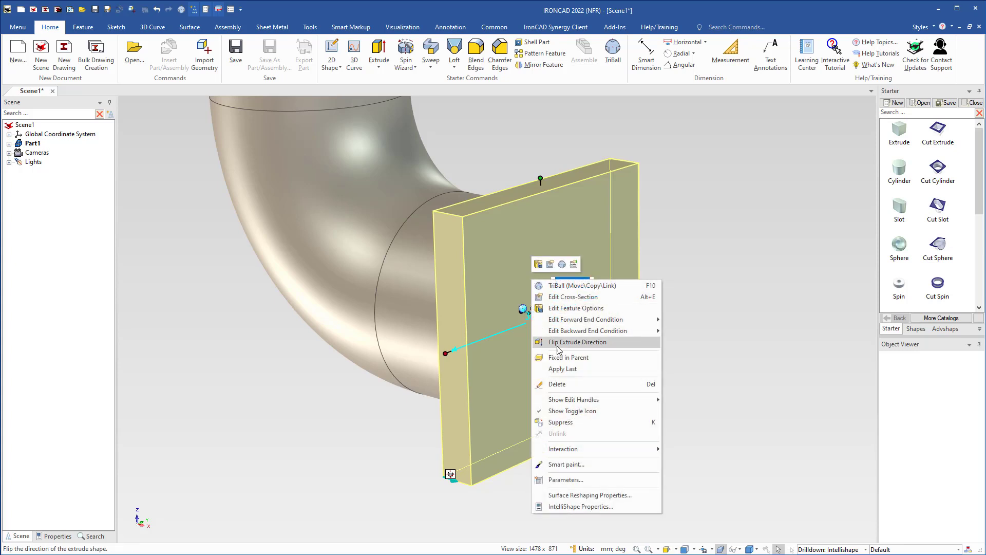
click(560, 342)
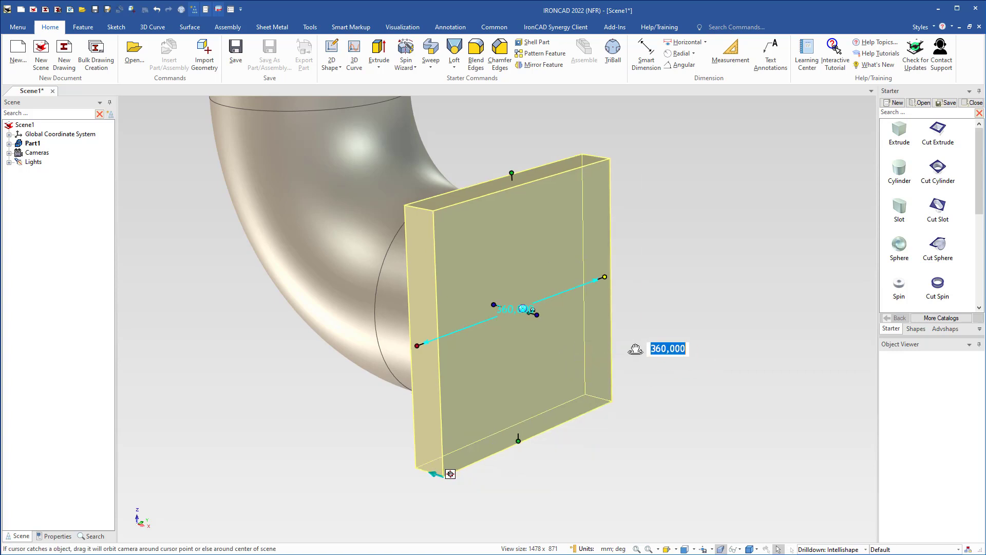
mouse_move(637, 346)
middle_down()
mouse_move(696, 352)
mouse_move(632, 346)
mouse_move(647, 354)
middle_up()
click(647, 353)
middle_drag(470, 383, 441, 377)
shift+middle_drag(520, 378, 442, 365)
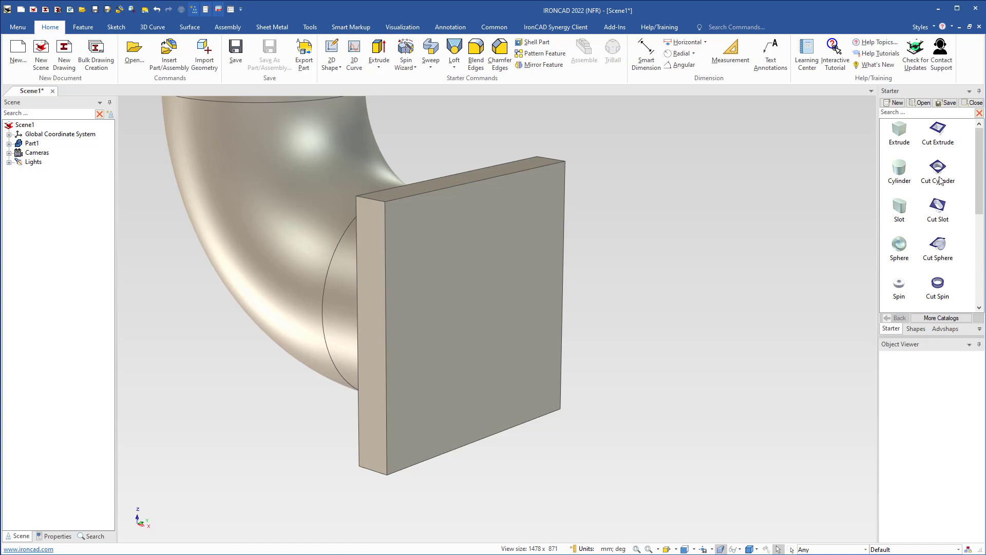
Cut a 210 mm diameter hole at the flange's centre with a Cut Cylinder, matching the pipe's inner bore.
drag(938, 175, 478, 313)
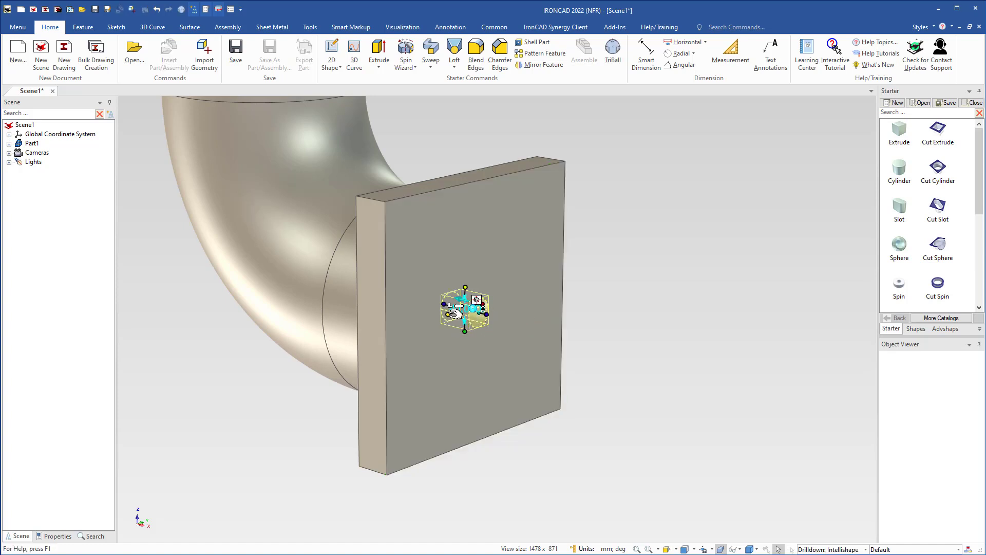
drag(452, 311, 378, 335)
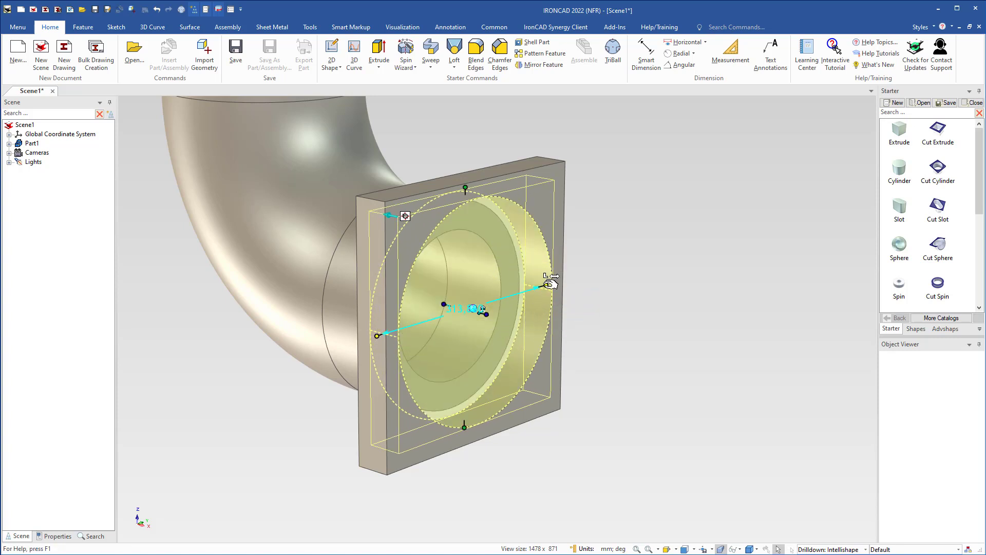
drag(550, 282, 500, 283)
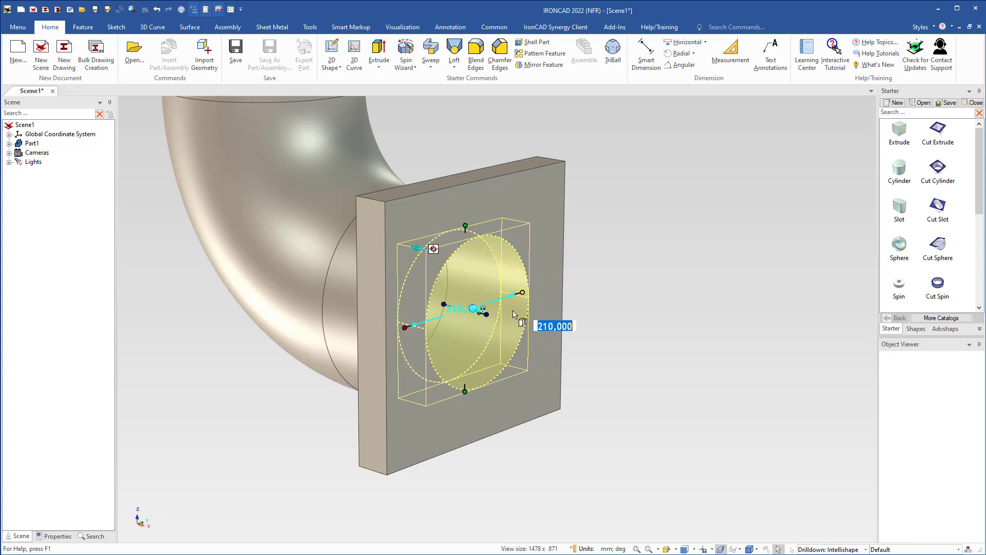
click(579, 371)
middle_drag(457, 313, 479, 315)
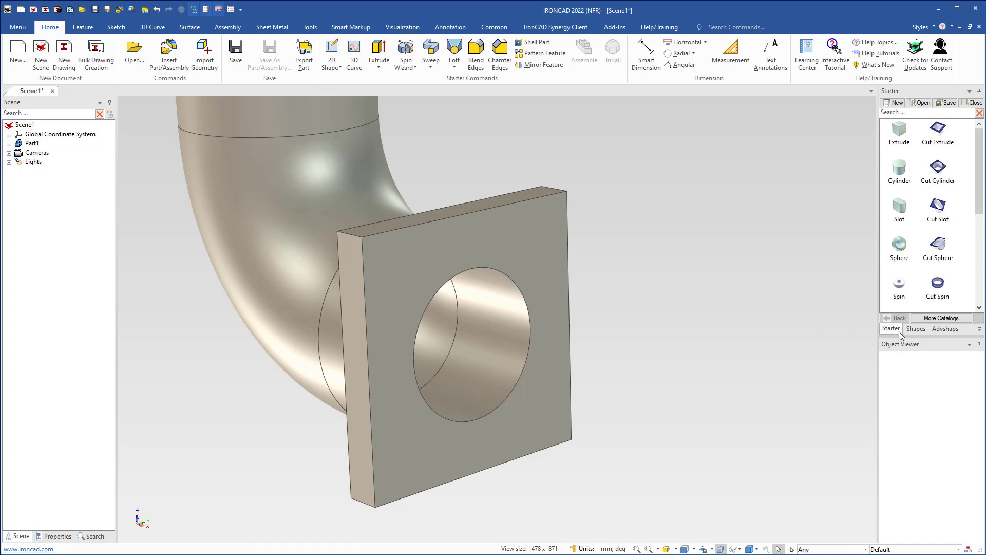
Look through the Mech Components of the ICM Add-on catalog and return to the Starter catalog.
click(924, 319)
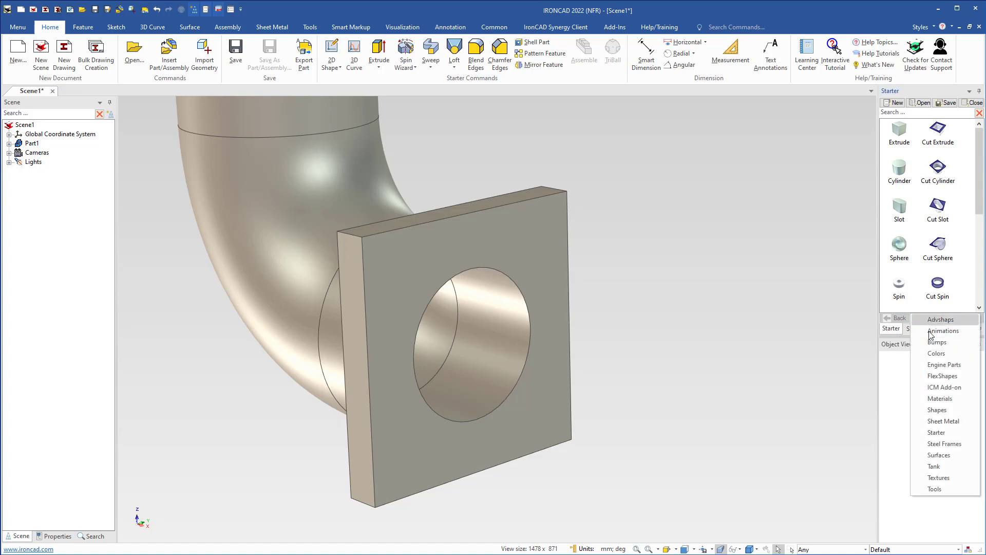
click(937, 389)
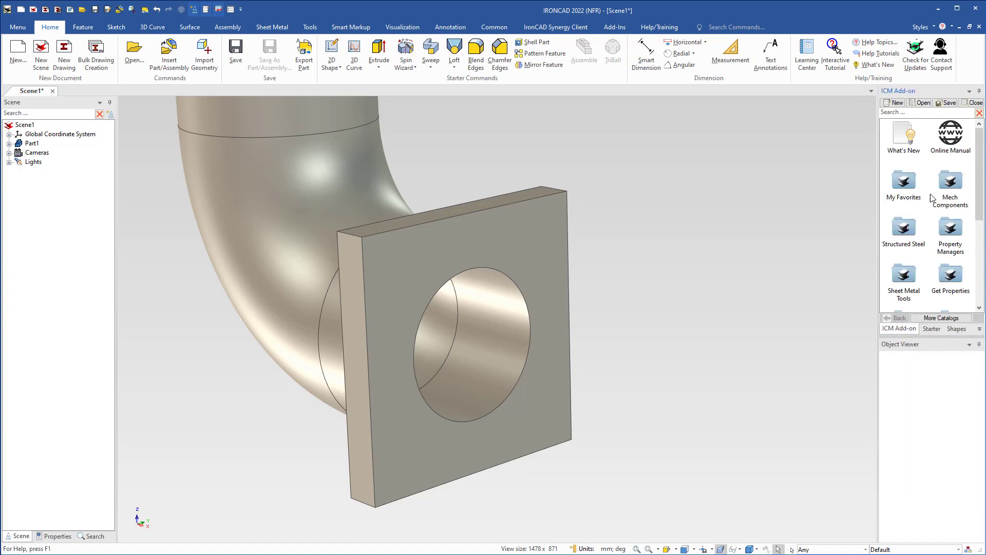
click(953, 184)
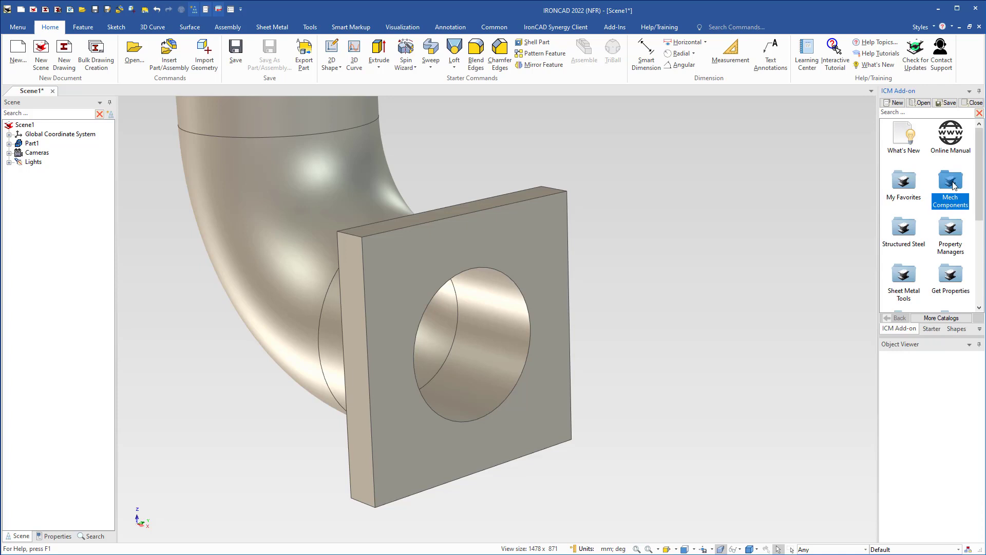
double_click(953, 184)
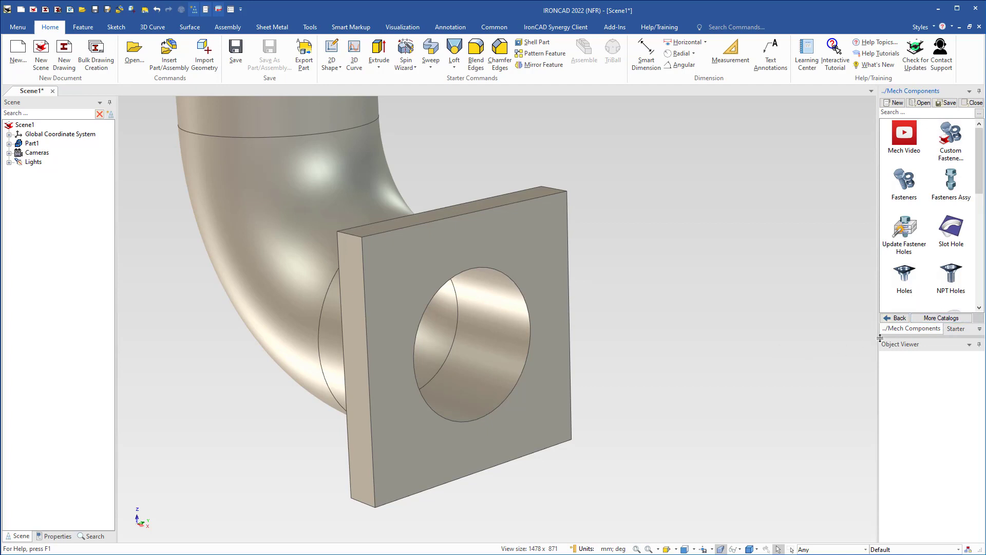
click(896, 318)
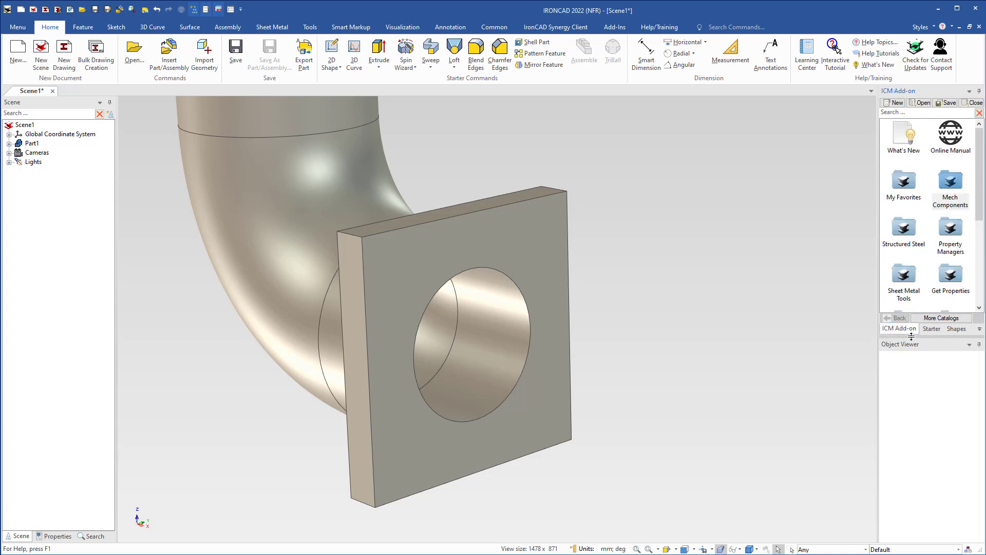
click(930, 330)
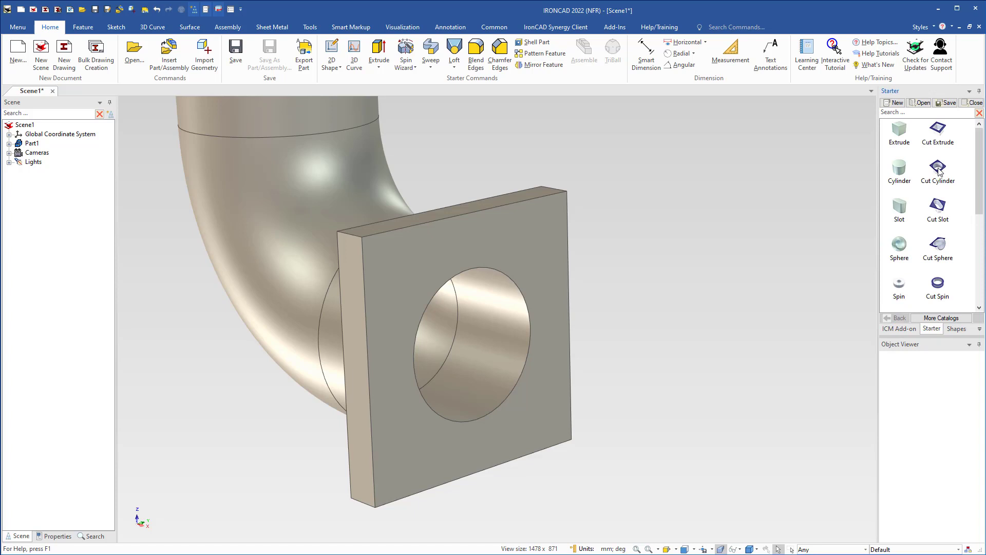
Place a 30 mm diameter Cut Cylinder hole near the upper-right corner of the flange face.
drag(938, 171, 525, 229)
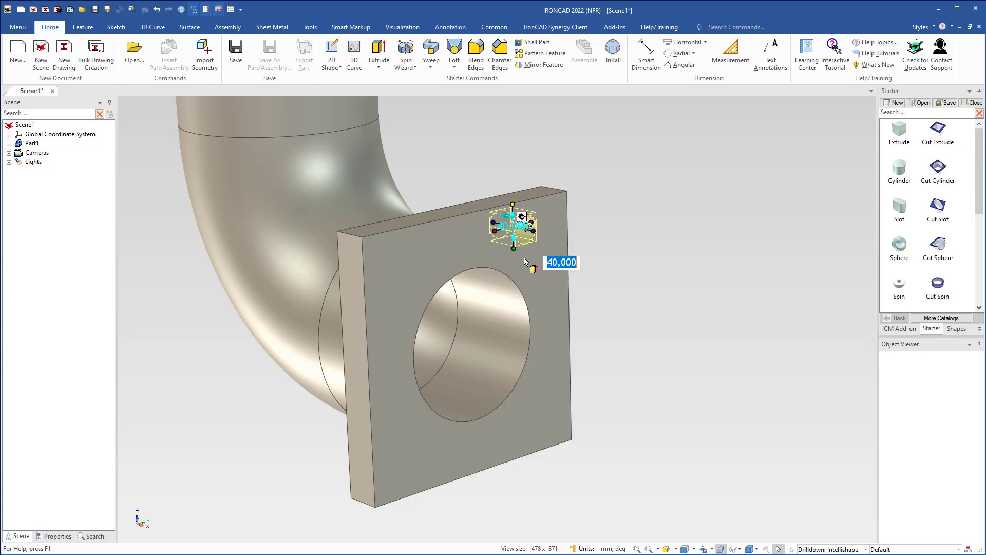
text(30)
key(Return)
middle_drag(561, 254, 527, 299)
scroll(539, 251, up, 4)
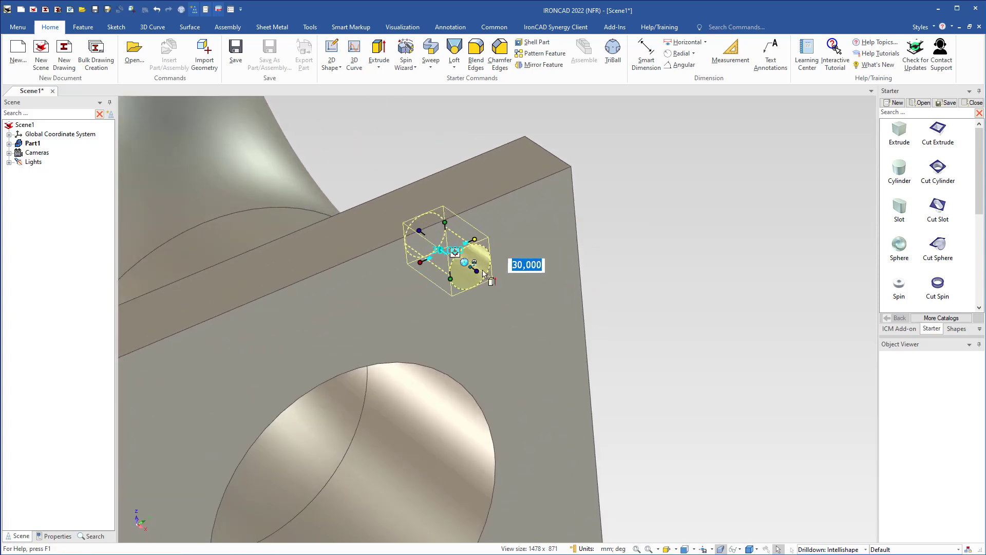
middle_drag(466, 310, 602, 292)
click(703, 255)
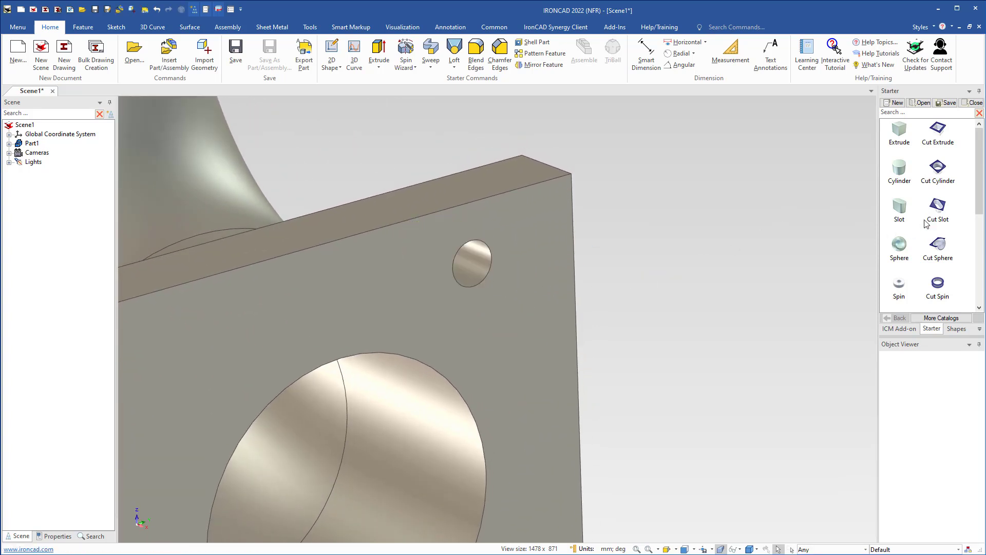
Add a 60 mm diameter, 10 mm deep Cut Cylinder counterbore concentric with the 30 mm corner hole on the flange face.
drag(901, 183, 472, 265)
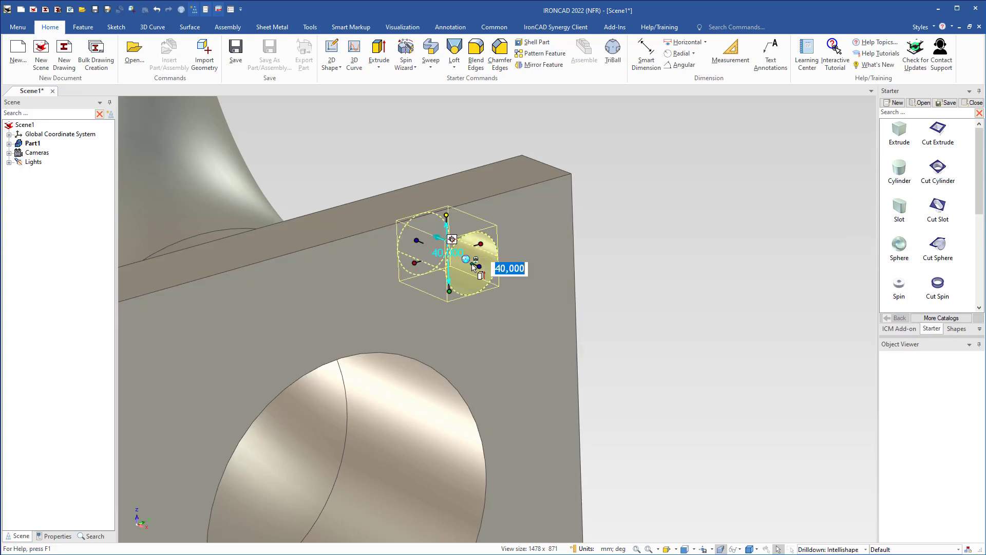
text(60)
key(Return)
drag(417, 241, 454, 263)
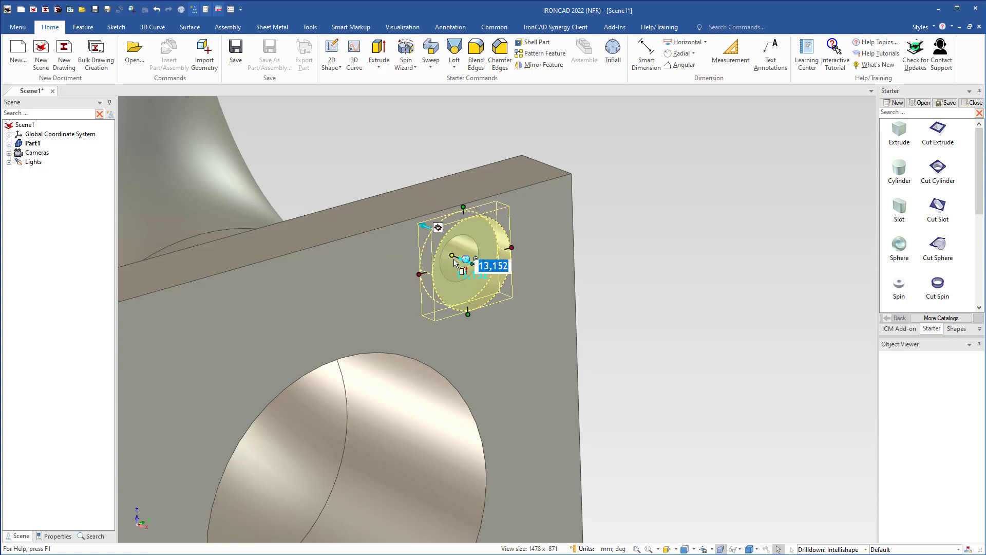
text(10)
key(Return)
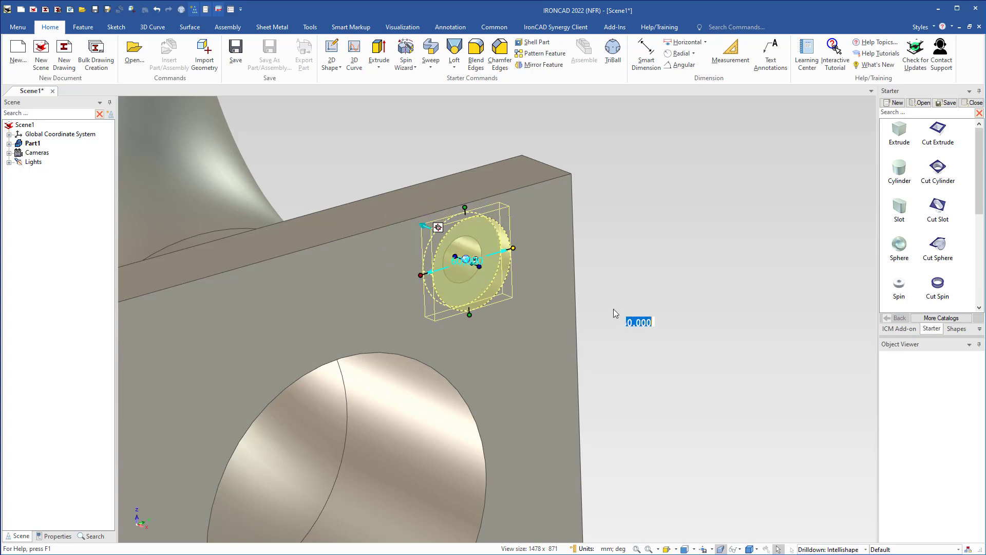
click(612, 309)
Select the bolt hole and its counterbore together and reposition them with the TriBall by editing their distance from the flange's upper side face.
middle_drag(431, 252, 472, 279)
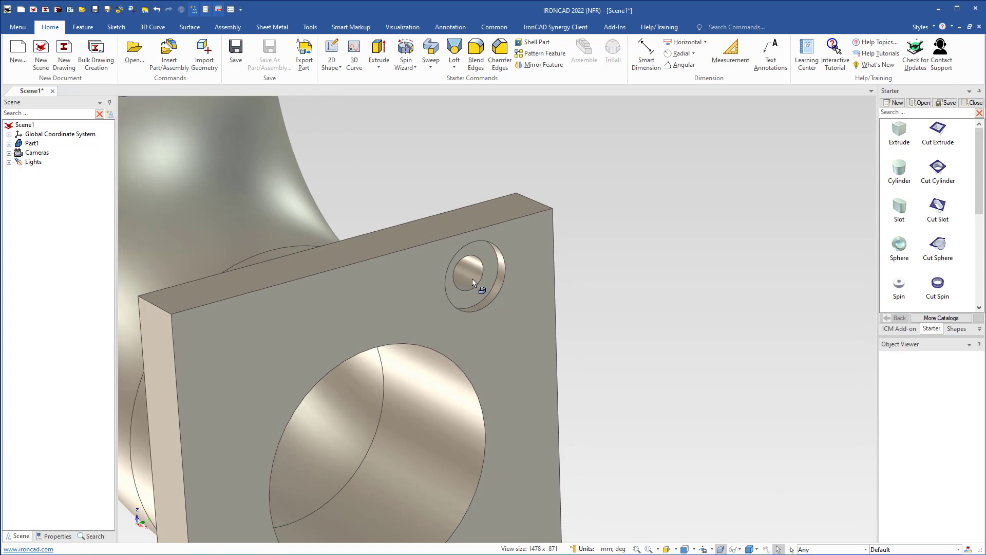
click(472, 278)
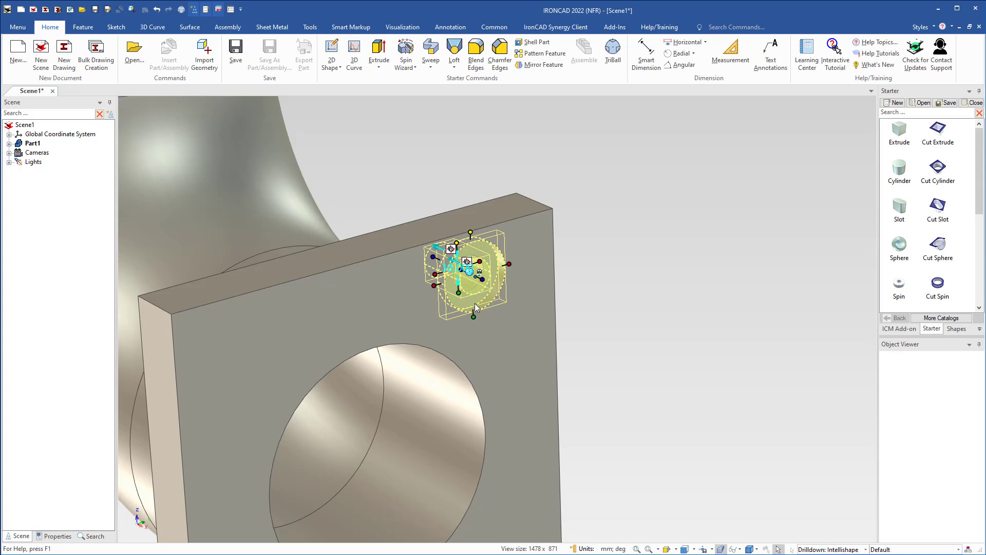
key(F10)
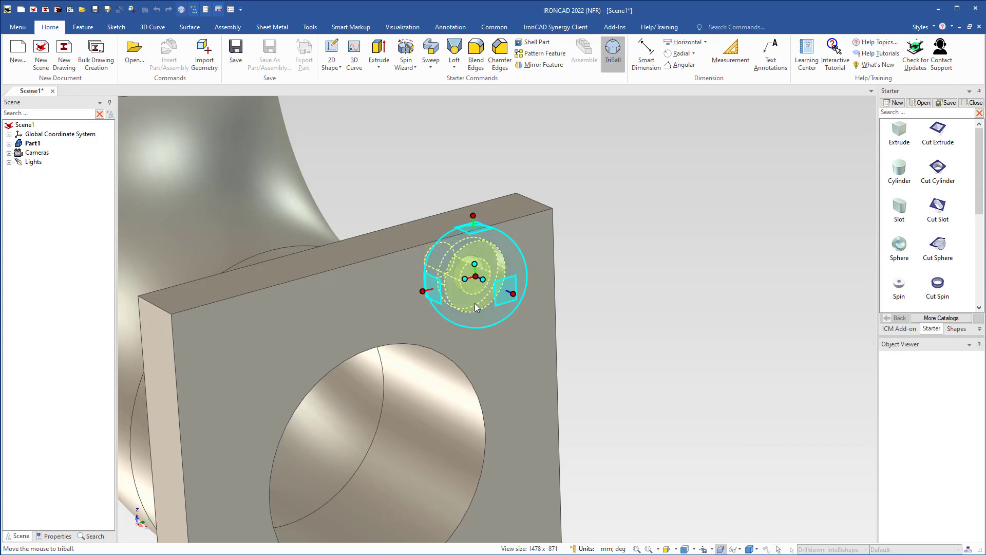
right_click(473, 215)
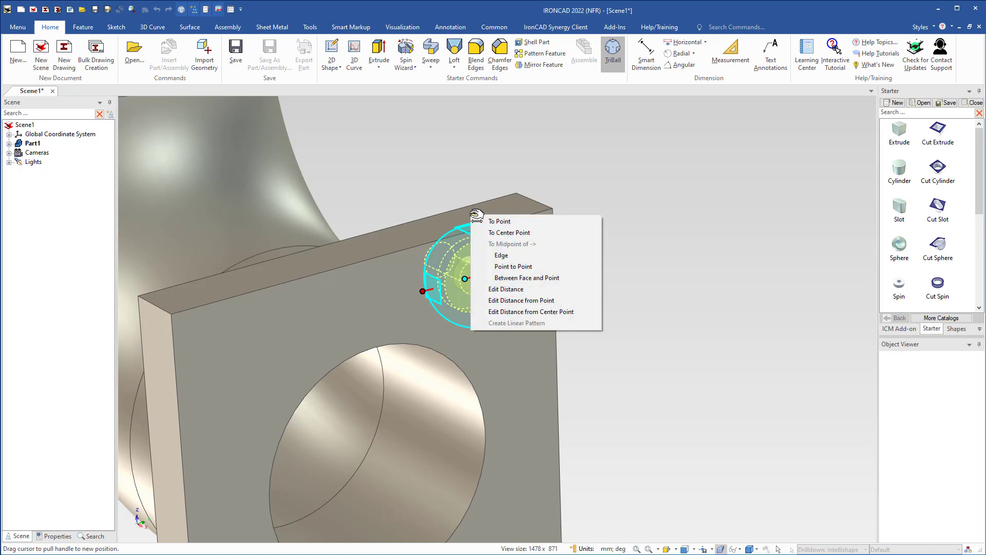
click(508, 302)
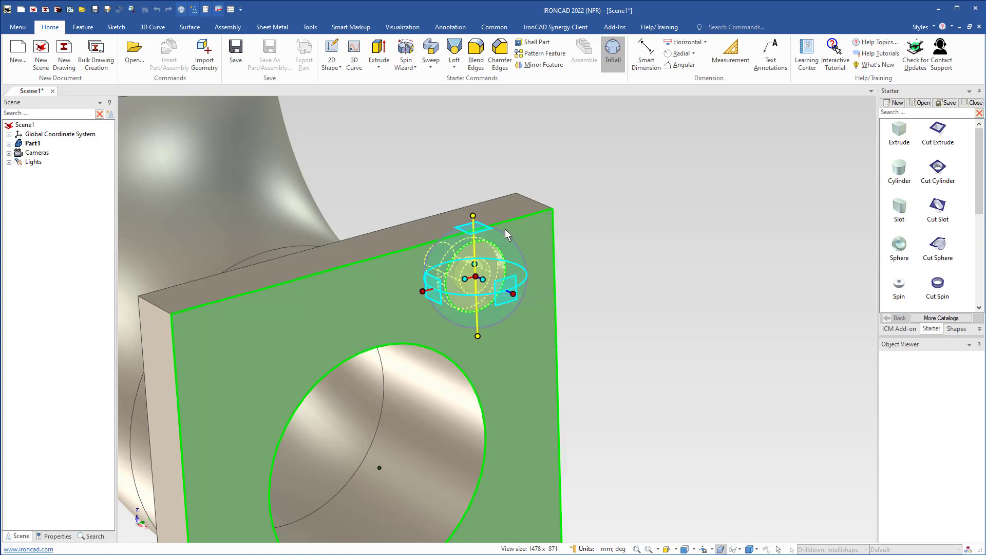
click(499, 211)
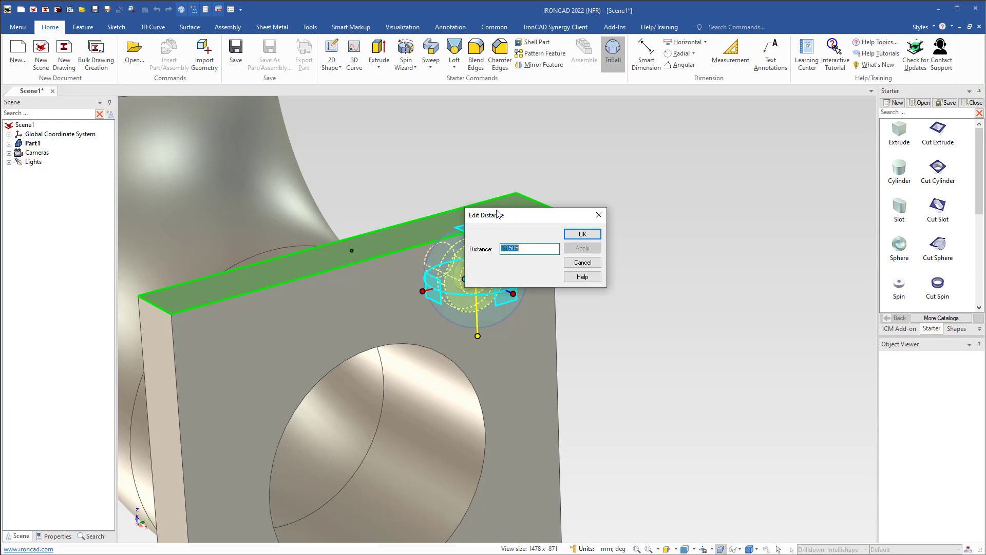
text(0)
key(Return)
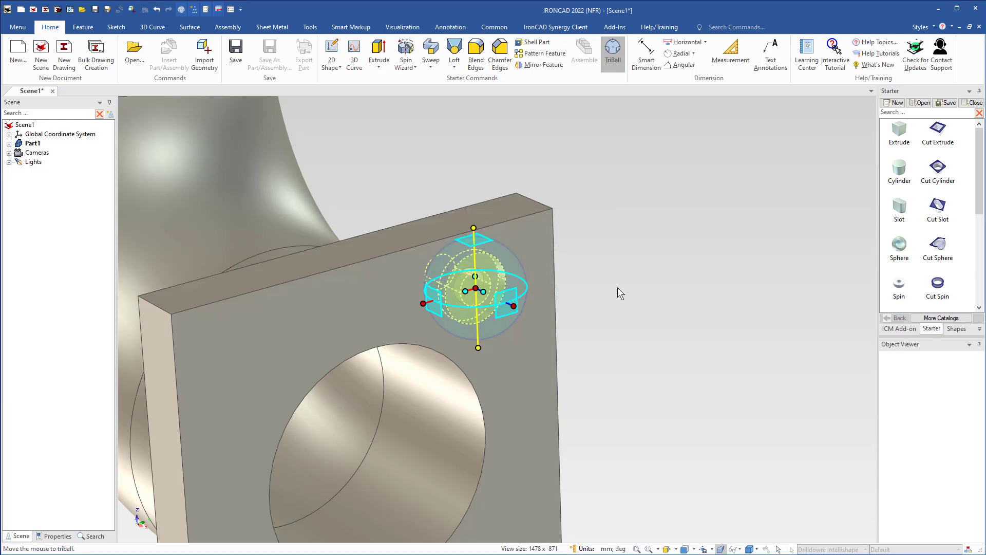
Set the counterbored hole's distance from the flange's nearest vertical edge to 50 mm with the TriBall.
right_click(425, 304)
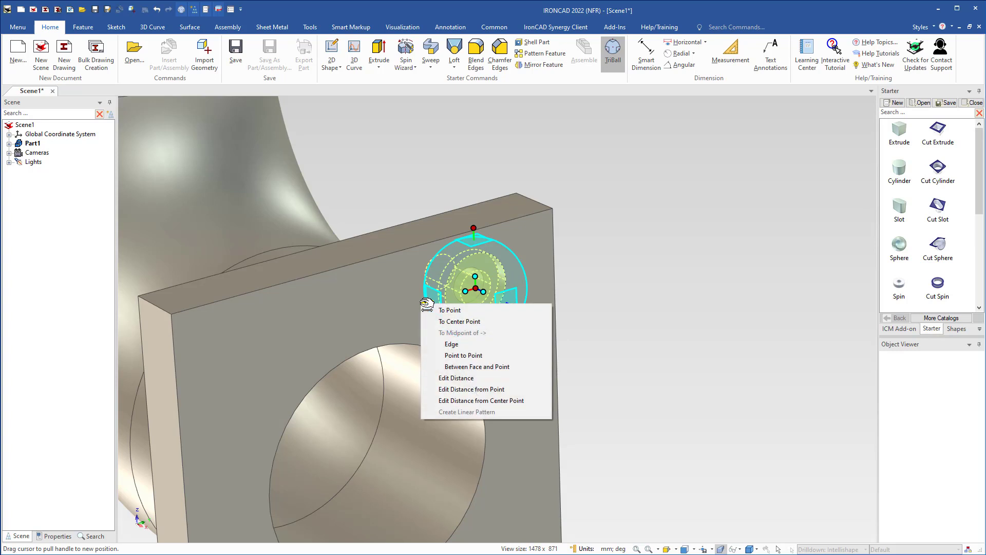
click(456, 390)
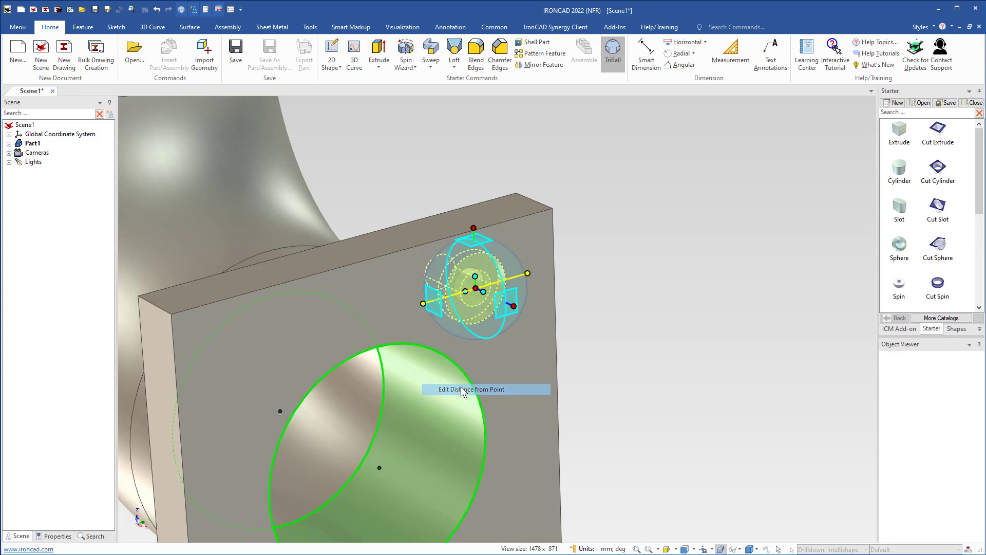
click(553, 264)
text(50)
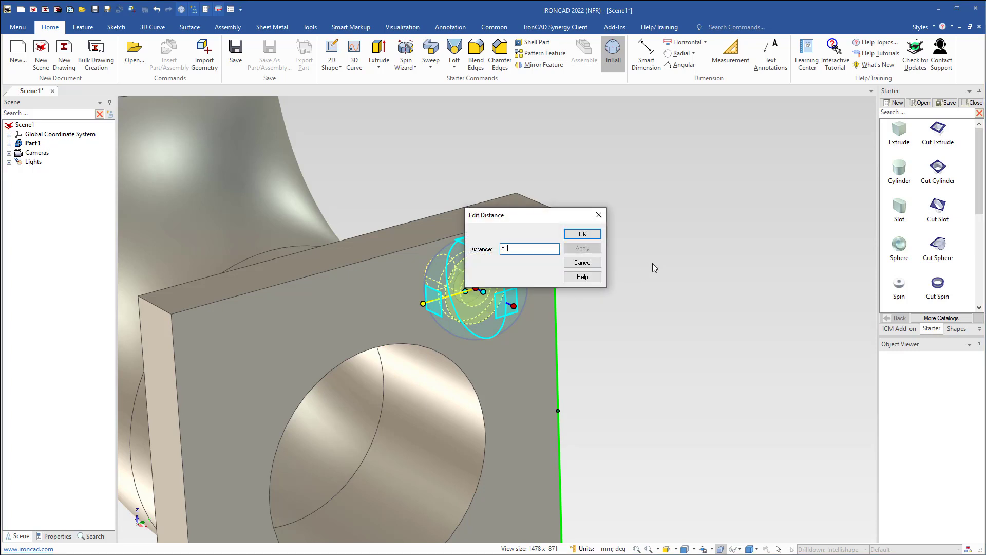
key(Return)
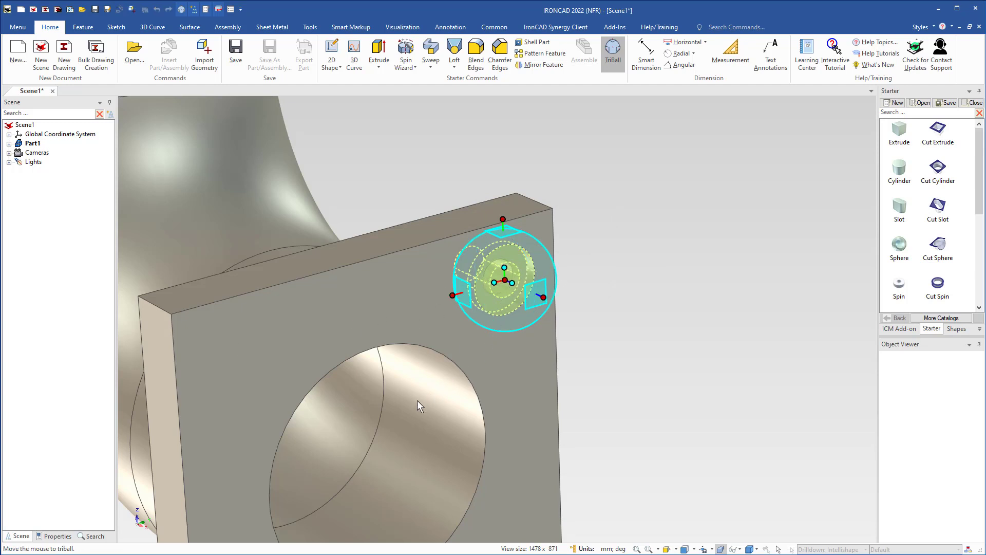
Detach the TriBall from the counterbored hole and relocate only its origin to the centre of the flange's large bore.
middle_drag(417, 401, 452, 330)
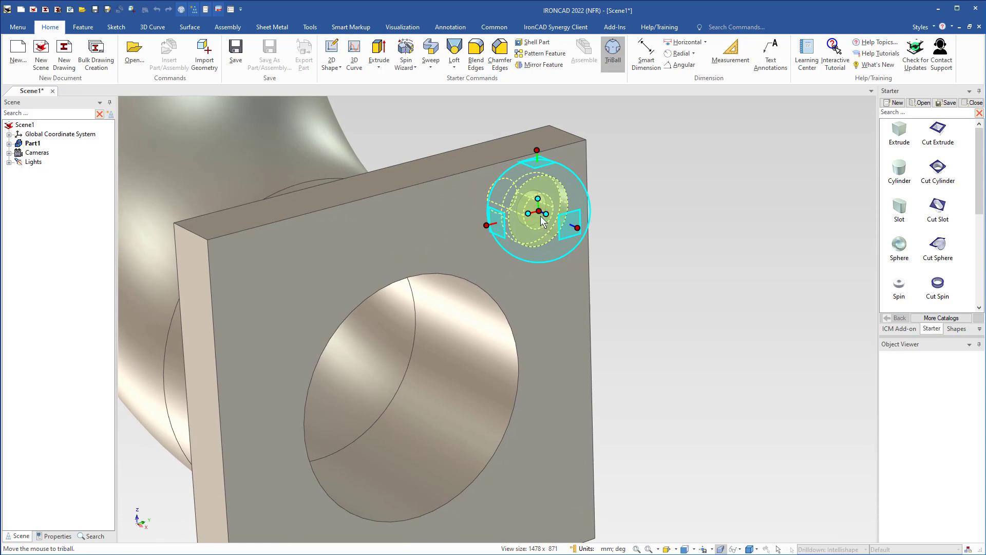
key(space)
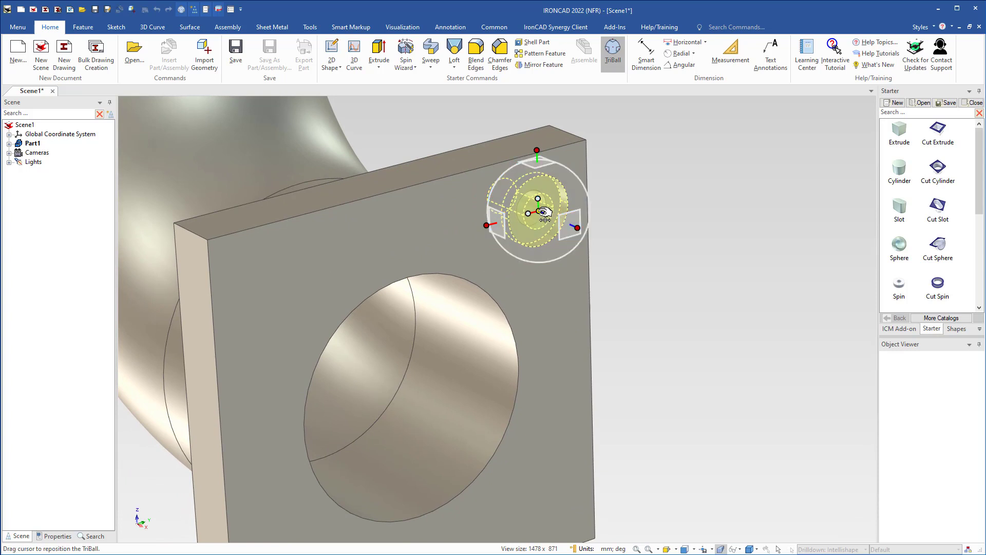
right_click(539, 212)
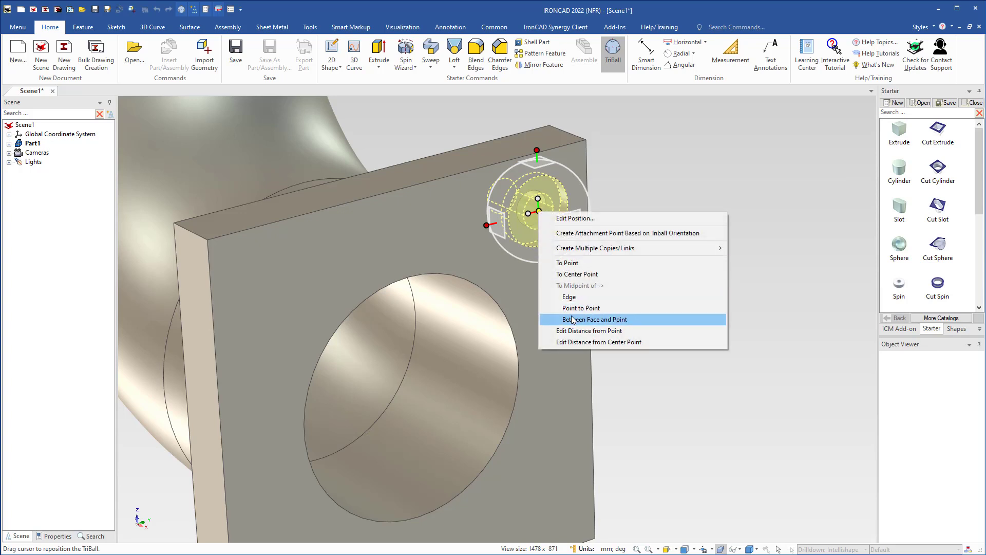
click(567, 277)
click(490, 295)
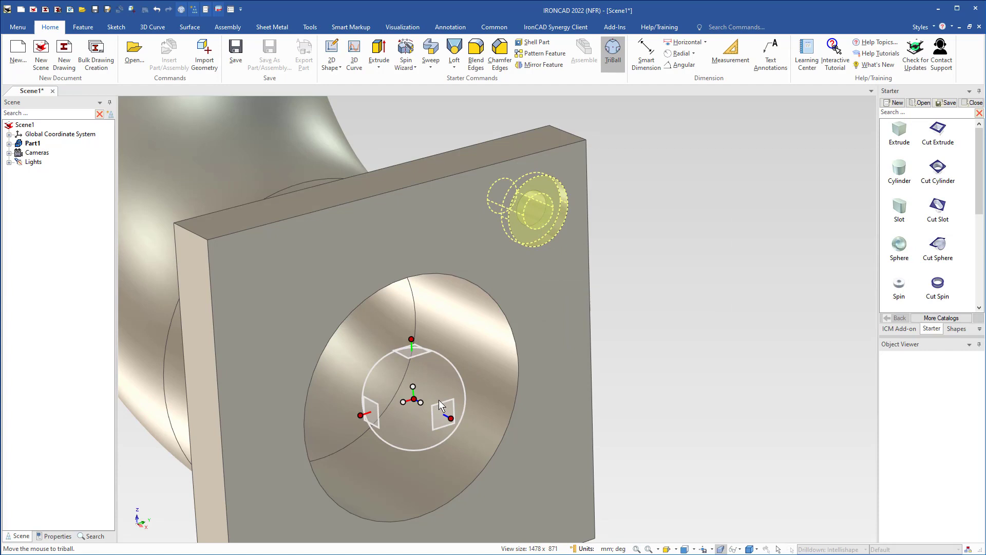
Mirror the counterbored hole horizontally about the bore centre with the TriBall, keeping the original, to add one in the flange's upper-left corner.
right_click(402, 402)
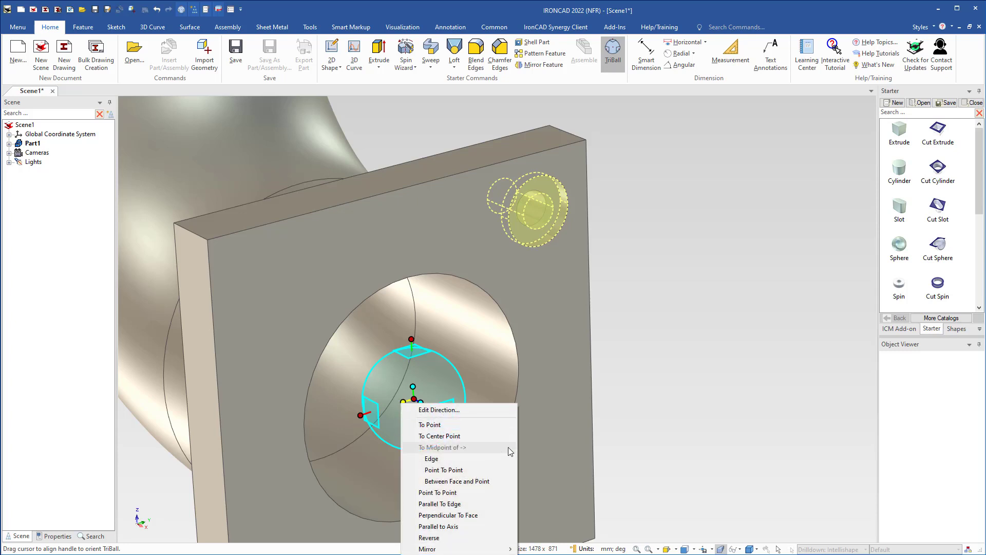
click(566, 428)
shift+middle_drag(509, 454, 583, 297)
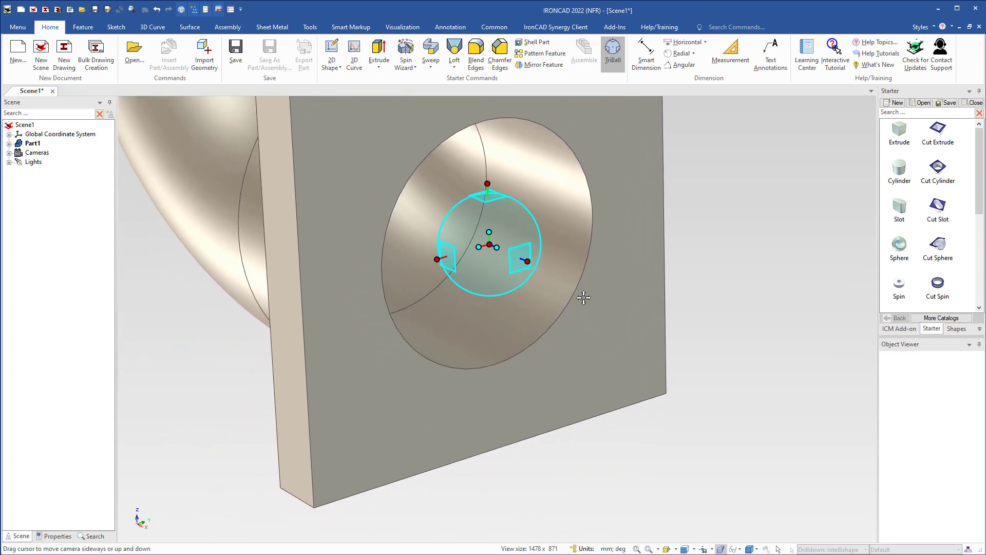
shift+middle_drag(506, 300, 509, 330)
scroll(505, 329, down, 2)
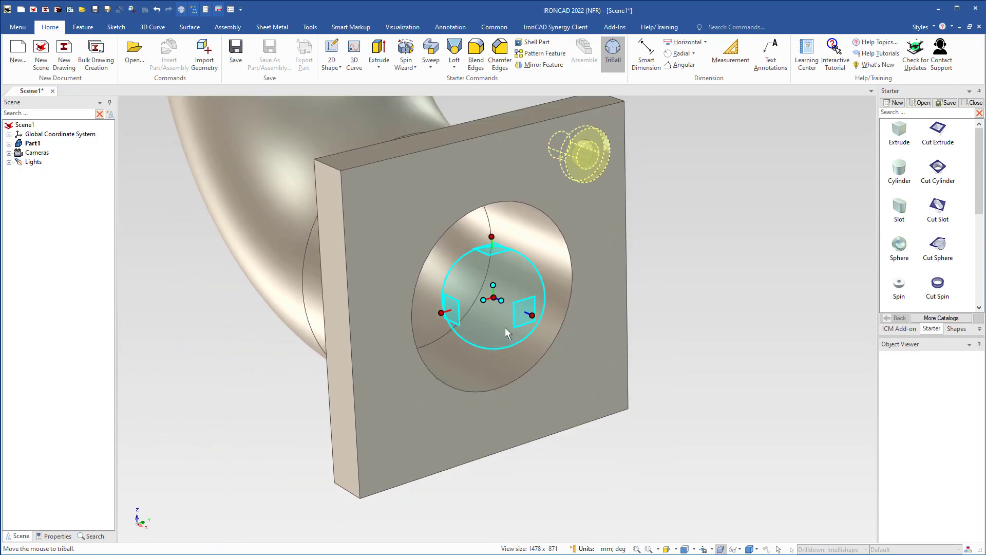
right_click(486, 300)
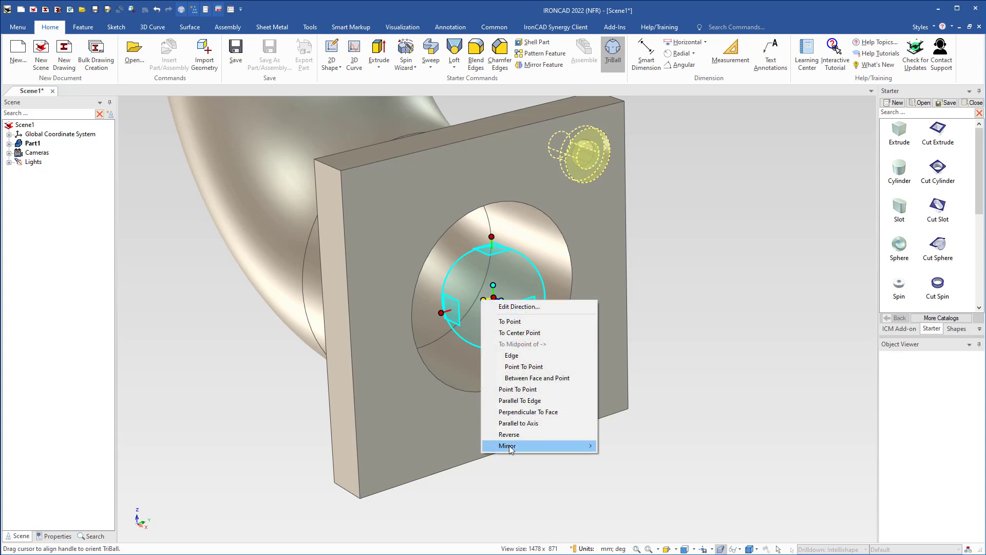
mouse_move(565, 445)
click(618, 468)
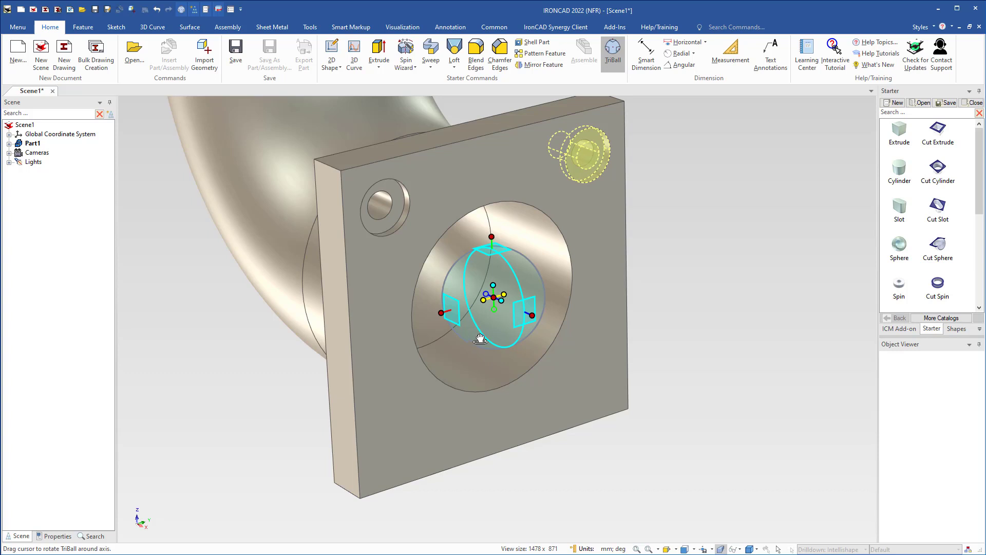
key(F10)
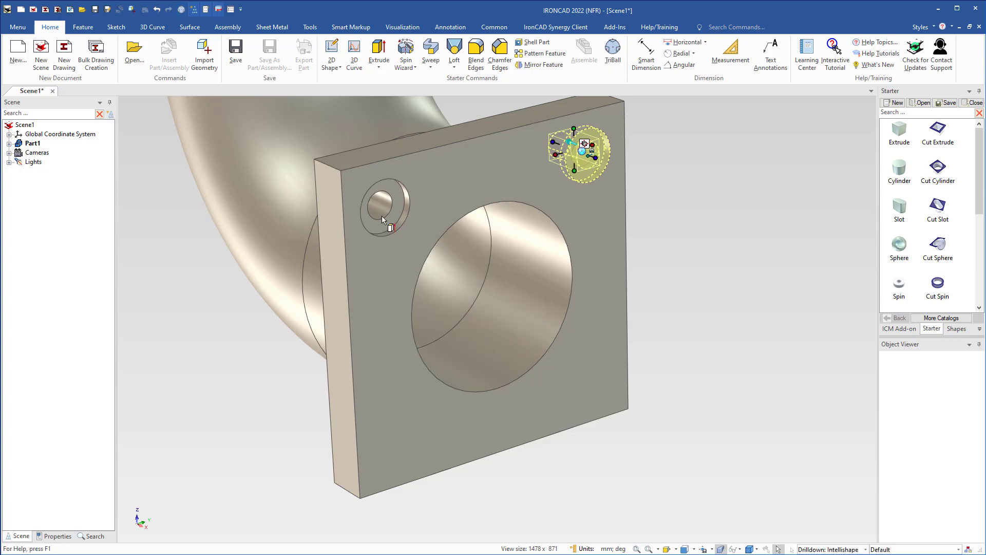
Add the upper-left counterbored hole to the selection and mirror both upper holes vertically about the bore centre into the two lower corners.
drag(386, 215, 388, 217)
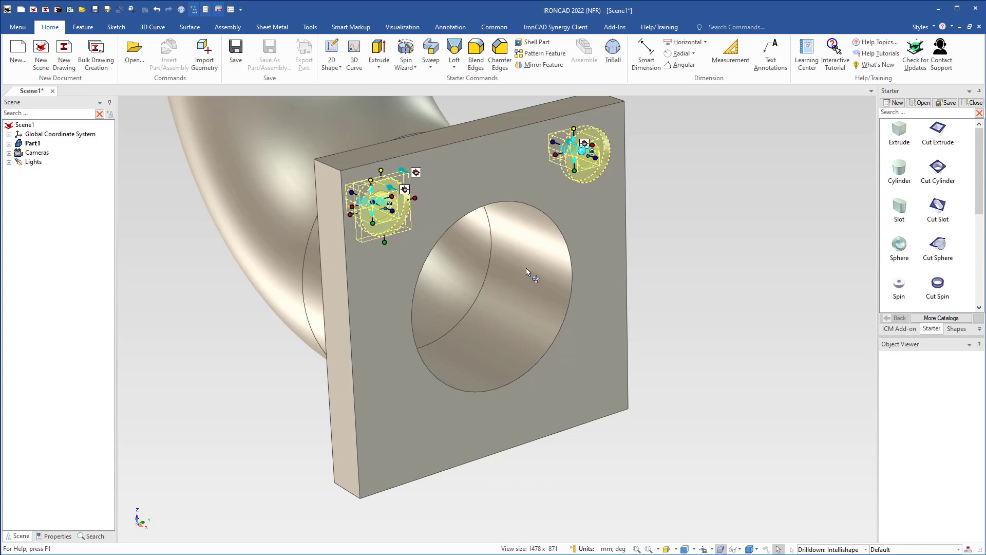
key(F10)
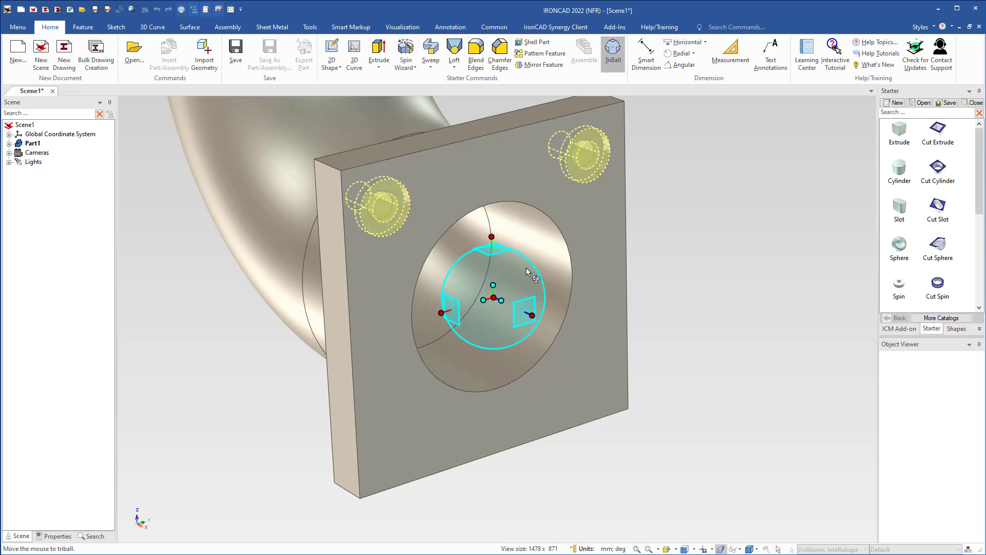
right_click(497, 287)
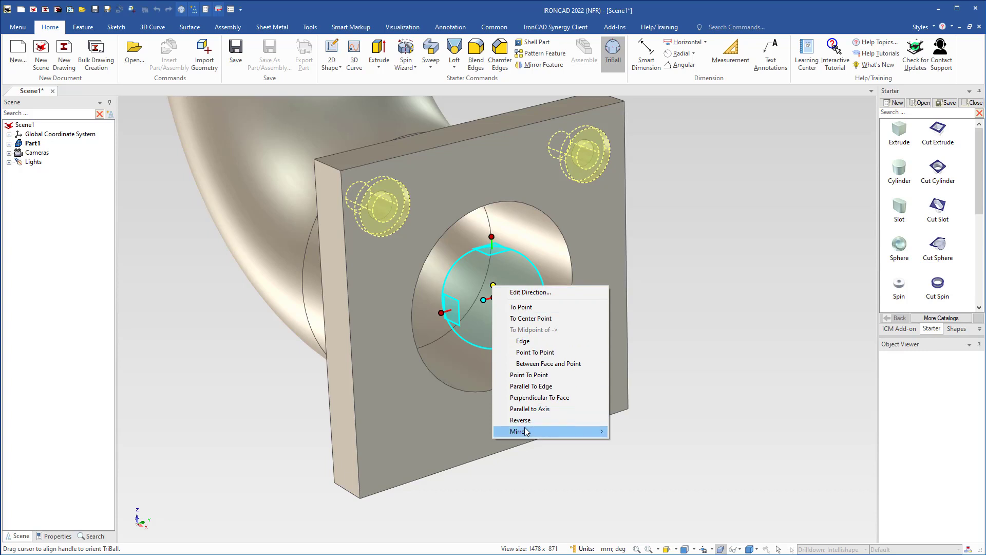
mouse_move(529, 433)
click(630, 454)
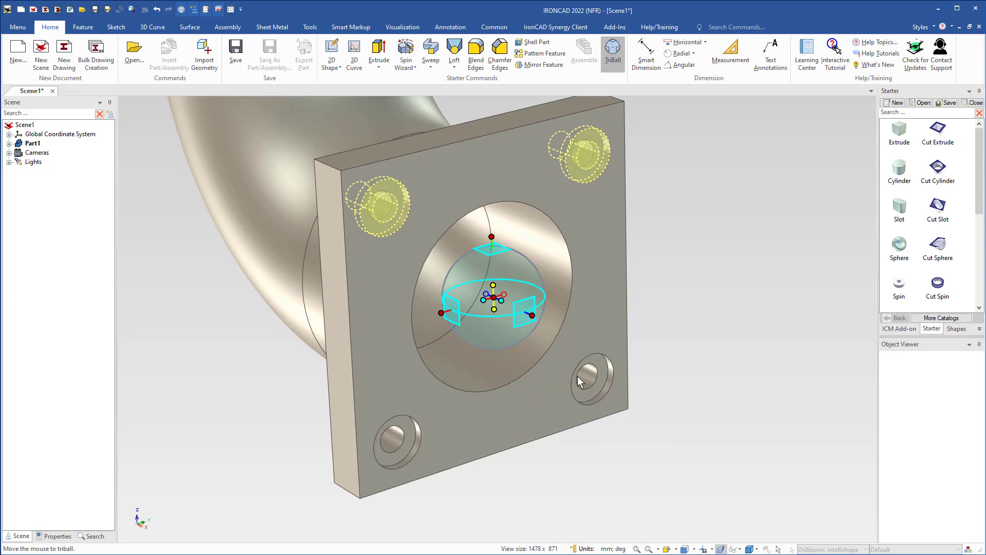
key(F10)
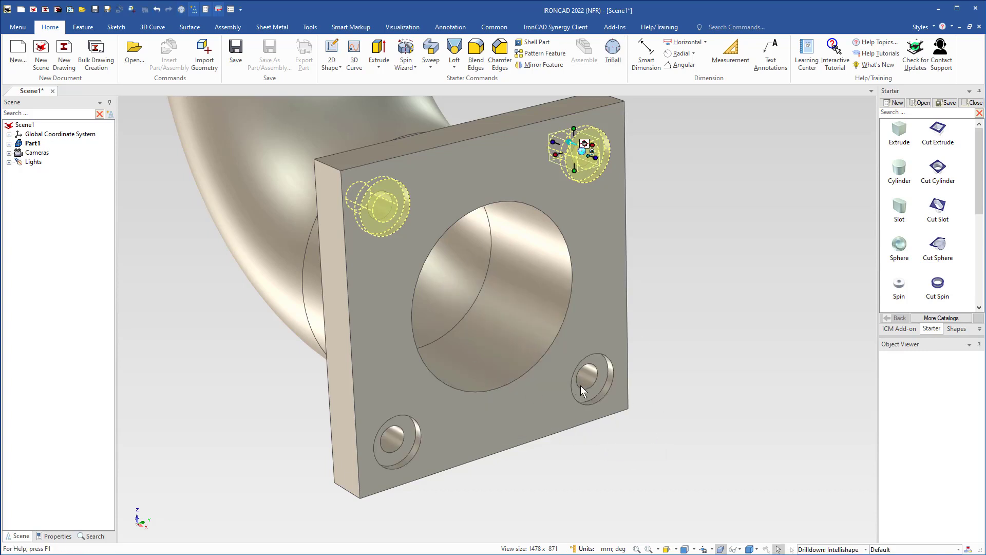
click(657, 336)
Blend the four corner edges of the square flange with a constant 20 mm radius.
middle_drag(448, 304, 420, 300)
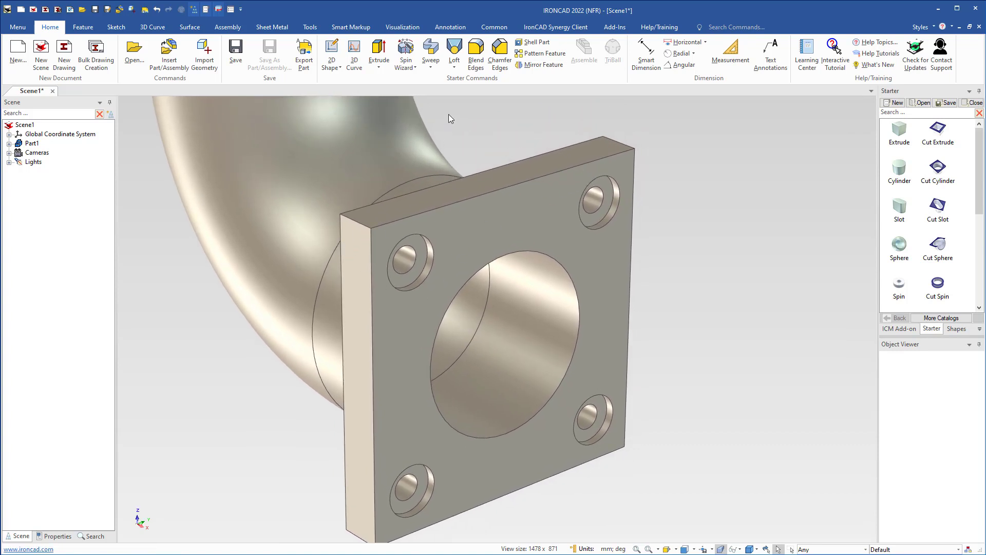
click(476, 50)
click(494, 236)
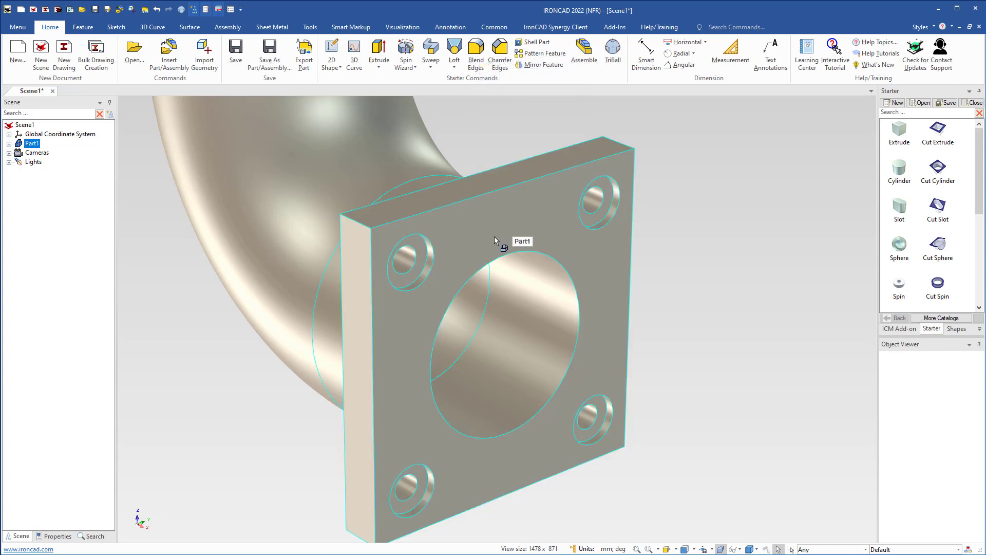
key(s)
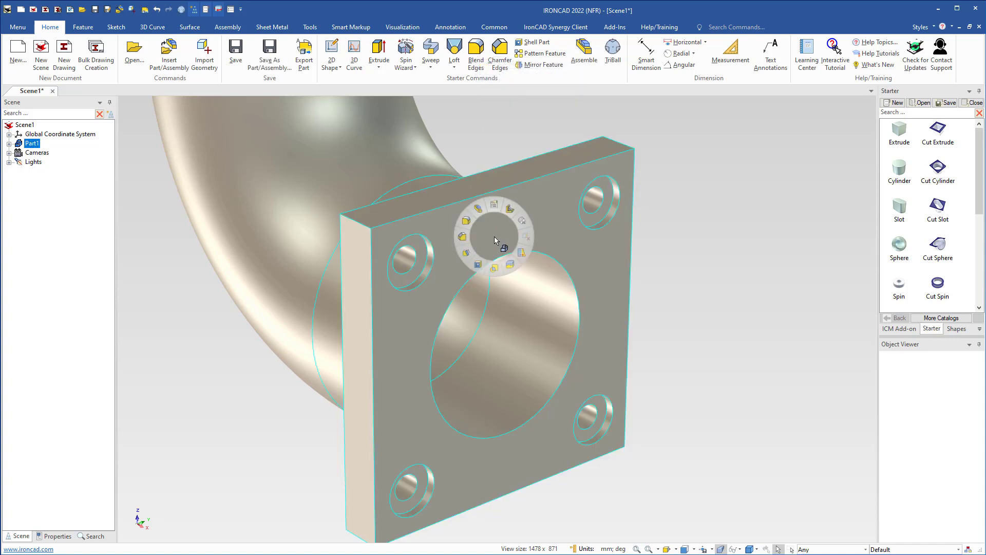
click(466, 221)
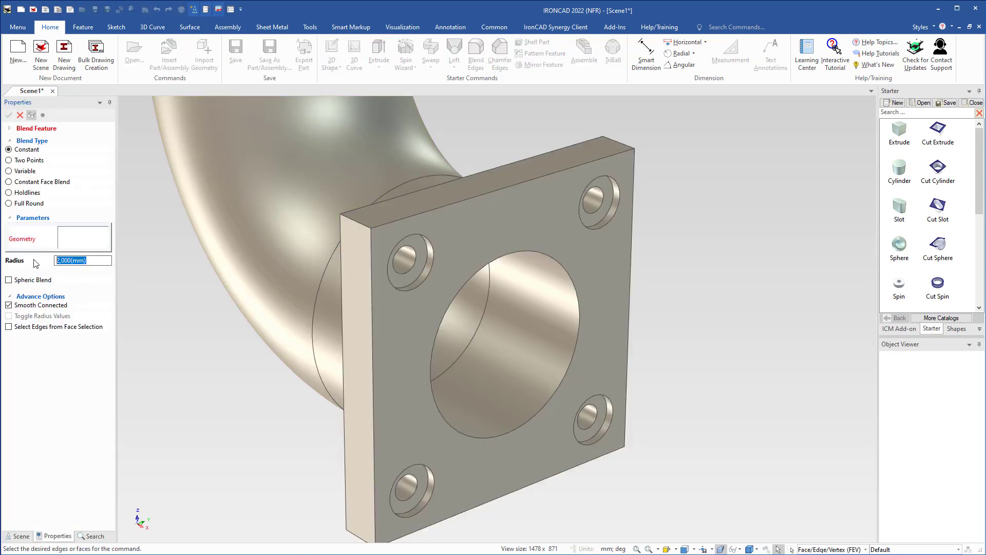
text(20)
click(353, 220)
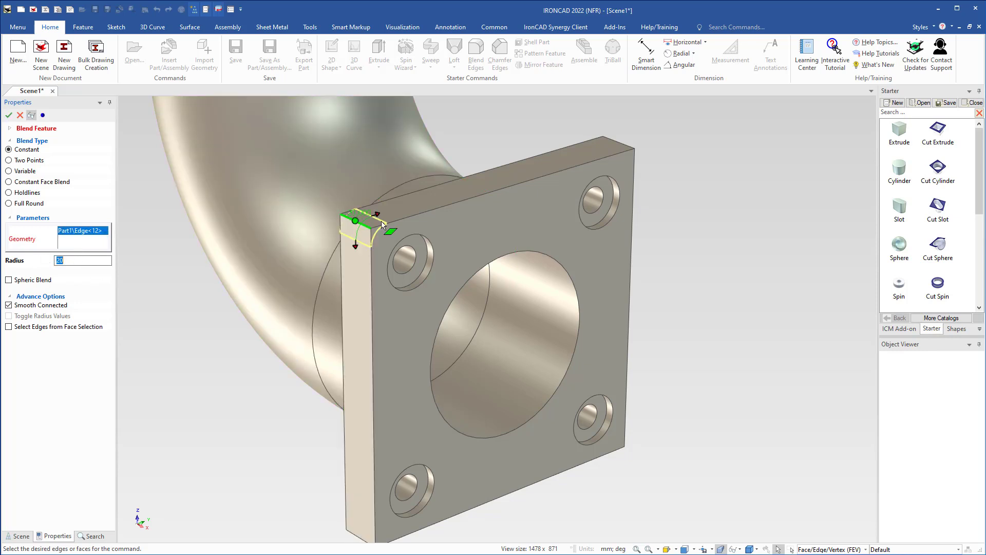
click(617, 143)
shift+middle_drag(380, 453, 386, 361)
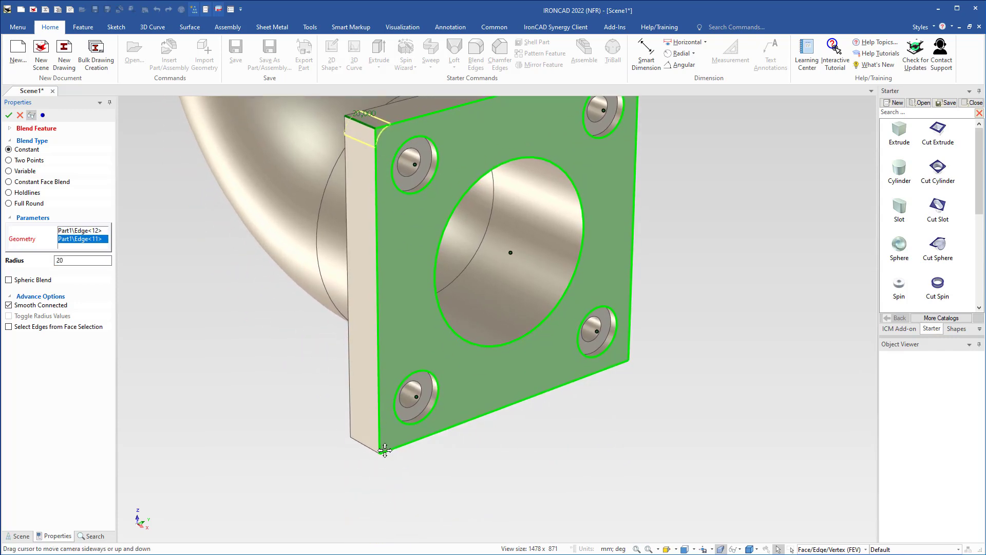
click(367, 451)
middle_drag(385, 432, 621, 342)
click(643, 379)
key(Return)
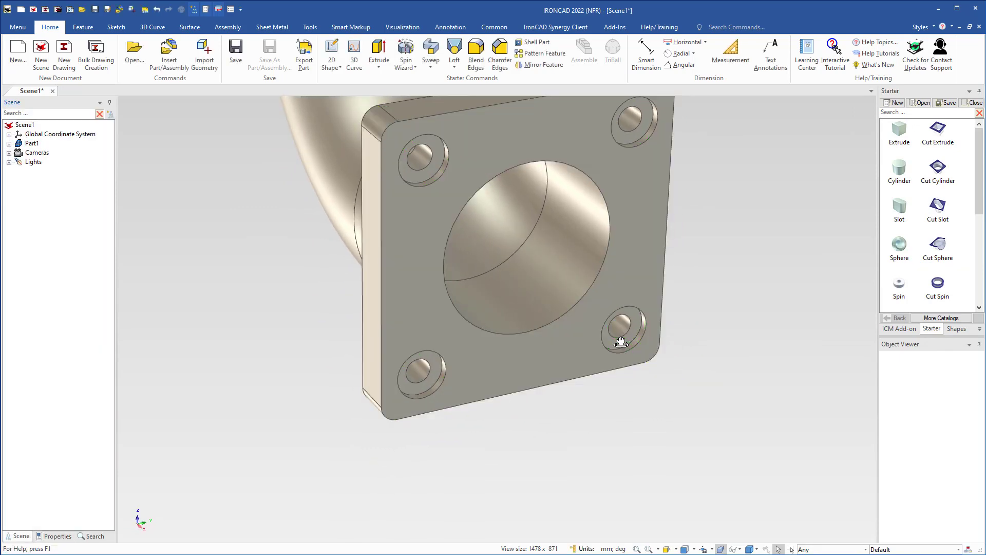
Chamfer the front edge of the flange's central bore with a distance of 10 mm.
shift+middle_drag(475, 290, 457, 332)
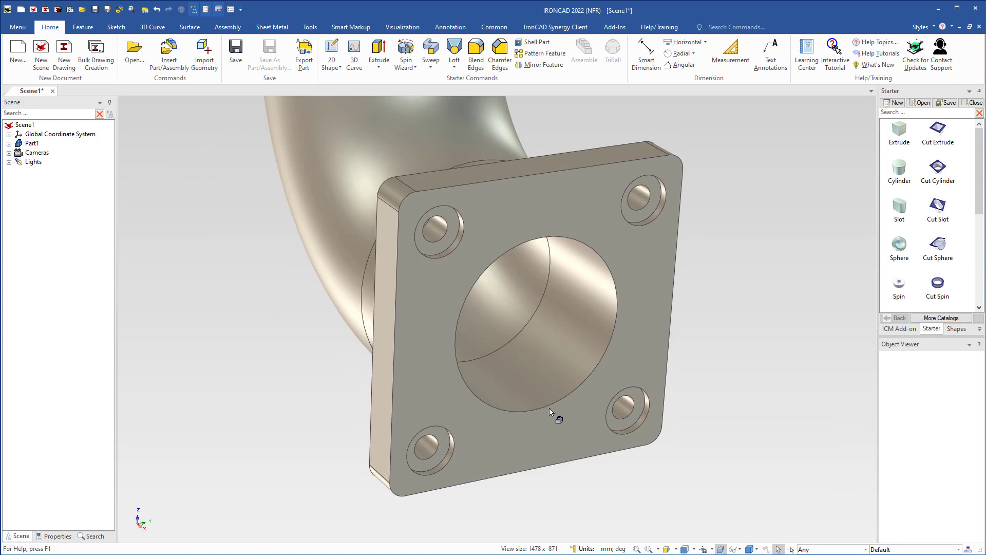
click(551, 434)
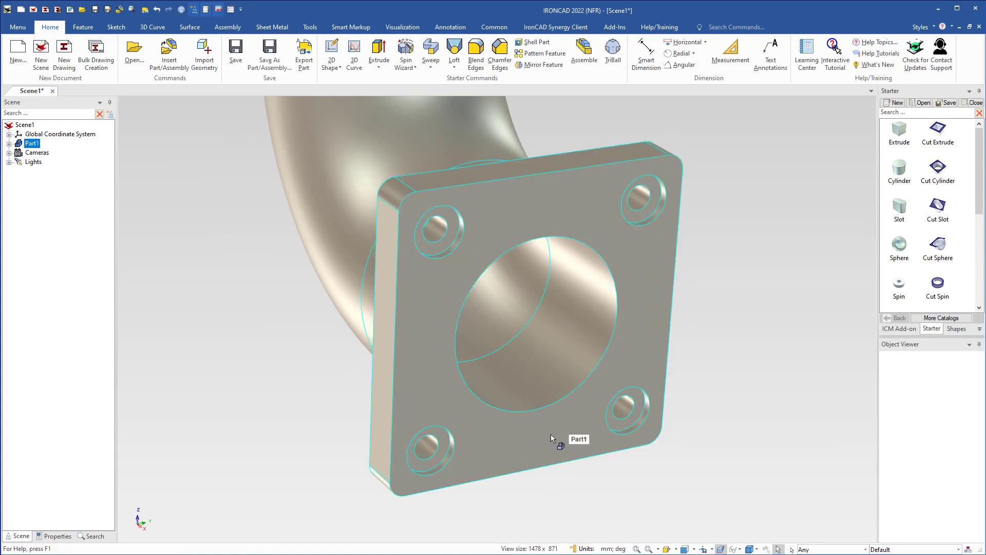
right_click(550, 430)
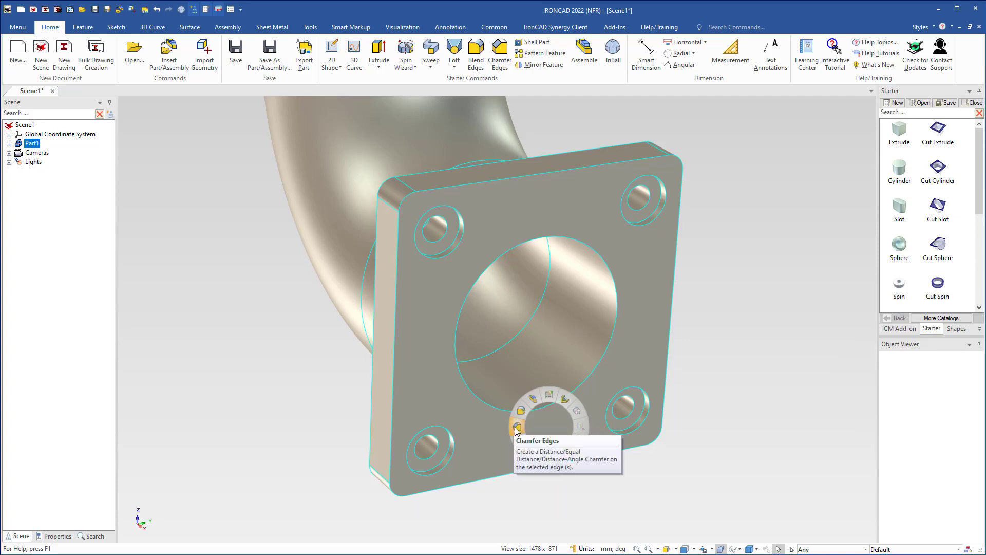
click(516, 426)
click(536, 409)
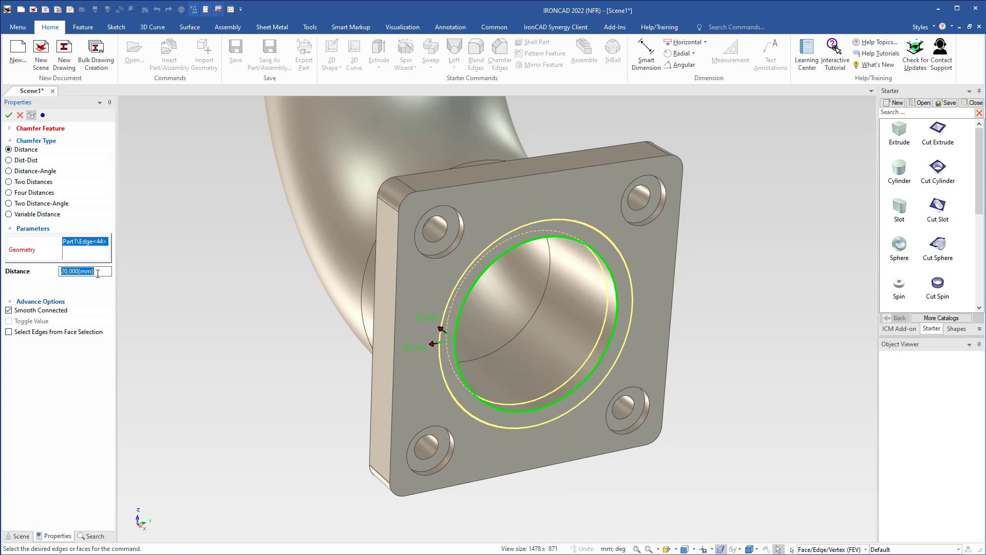
text(10)
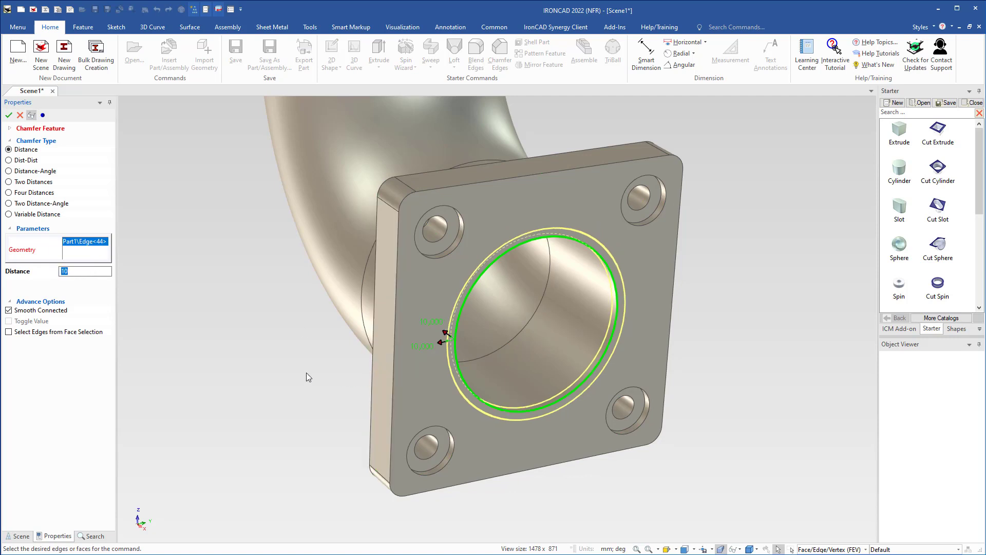
scroll(348, 376, down, 2)
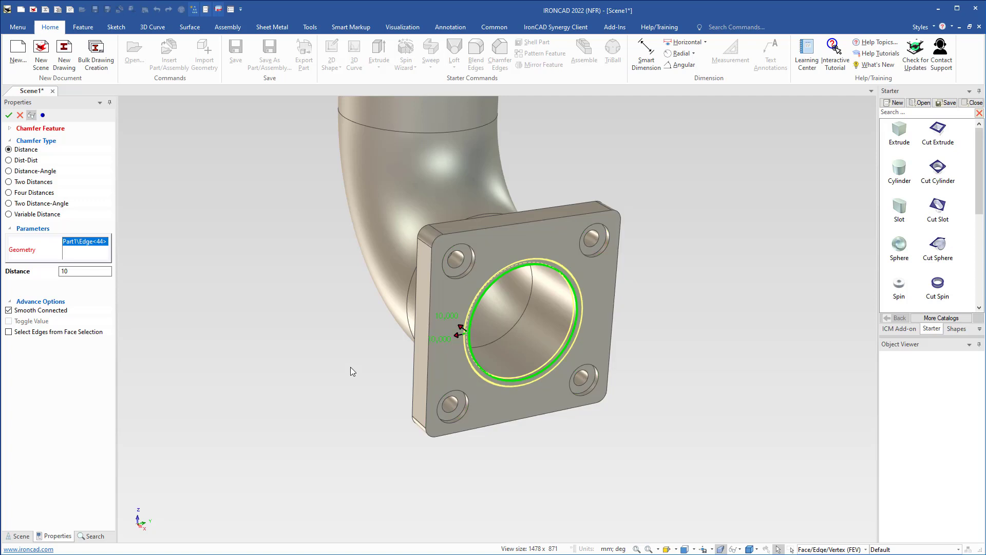
key(Return)
Select the shapes of all four counterbored holes, the central bore and the square flange block together.
shift+middle_drag(448, 327, 427, 412)
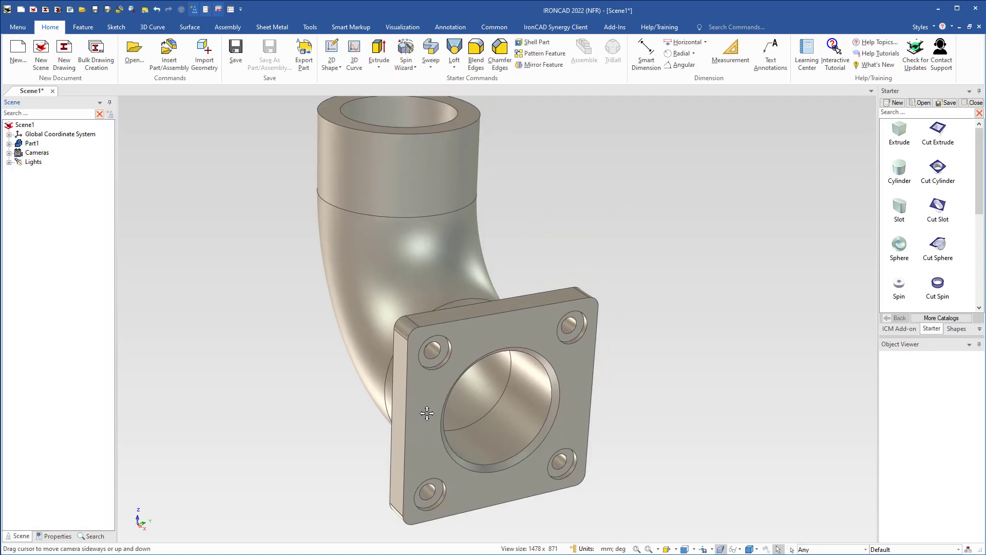
scroll(427, 413, down, 2)
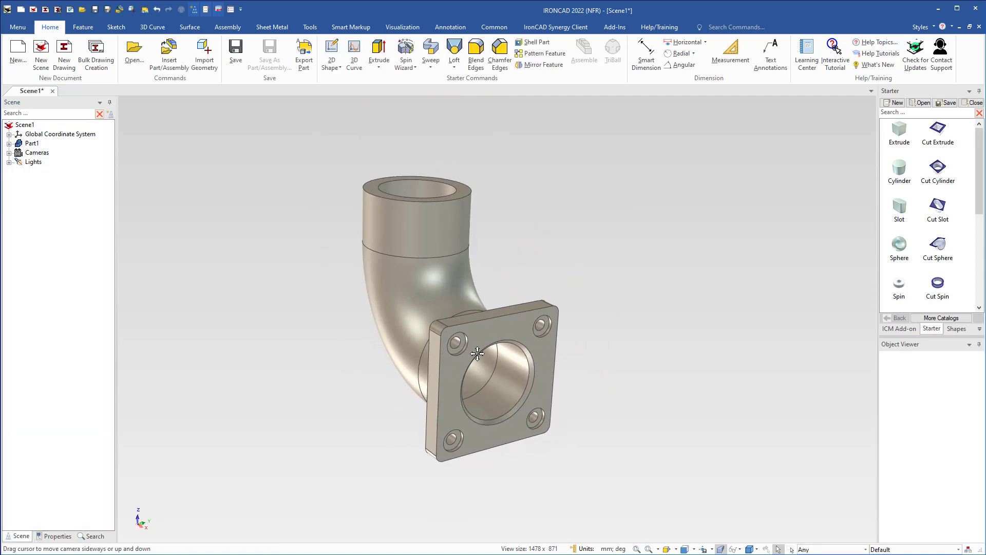
shift+middle_drag(477, 353, 477, 369)
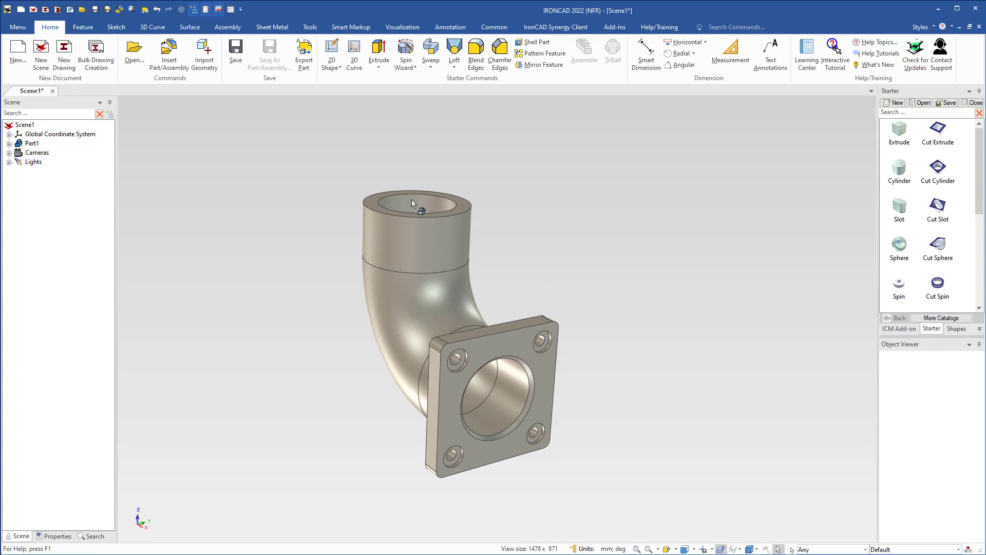
scroll(459, 331, up, 3)
scroll(496, 367, up, 2)
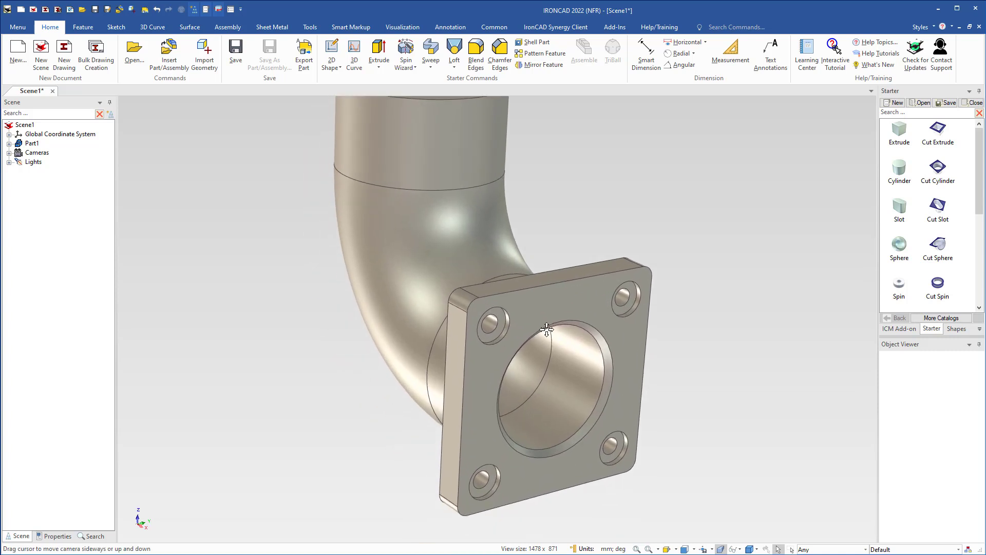
click(499, 325)
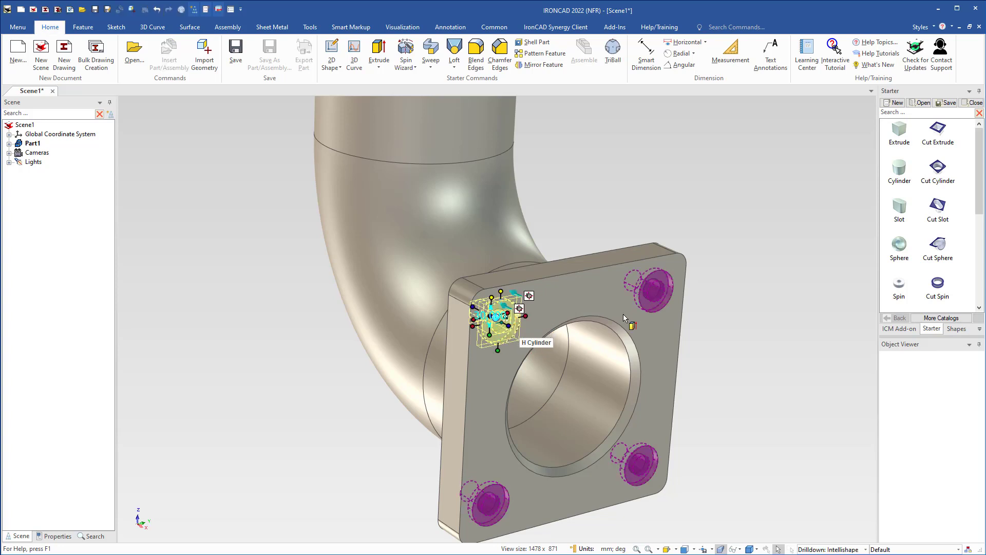
scroll(624, 317, up, 1)
shift+click(643, 288)
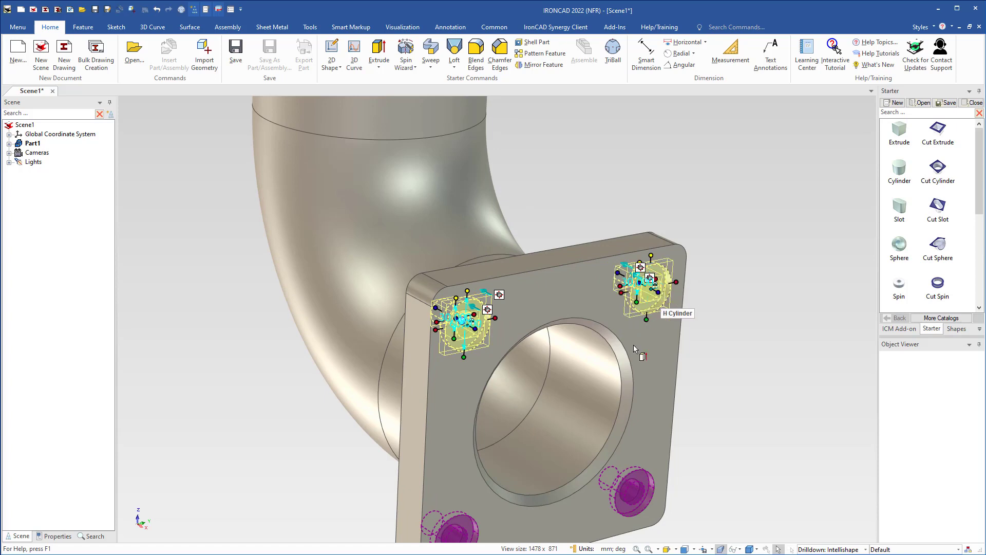
shift+middle_drag(596, 427, 617, 256)
shift+click(646, 334)
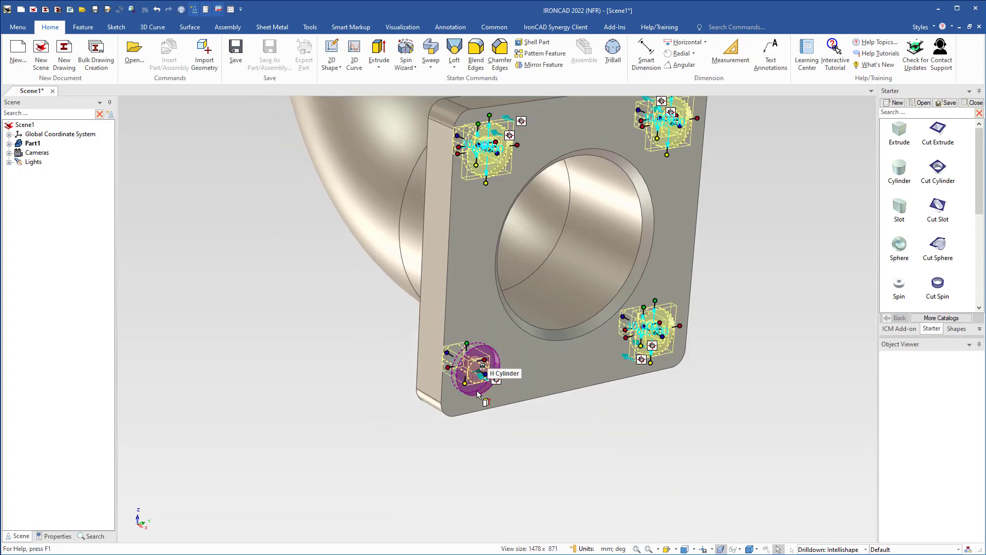
shift+click(473, 375)
shift+click(621, 268)
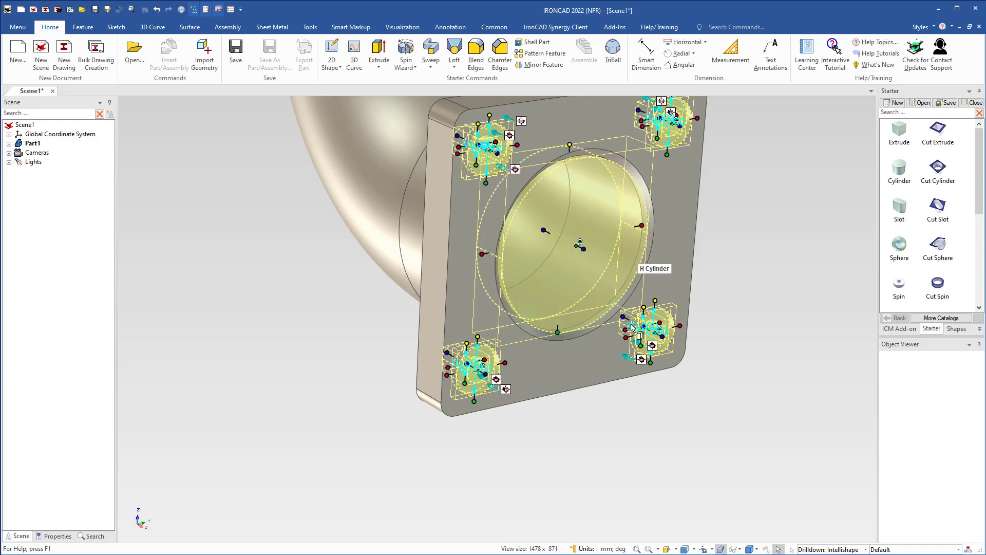
shift+click(685, 210)
Use the TriBall to place one linked copy of the selected flange shapes about 418 mm straight above the original.
shift+middle_drag(535, 264, 546, 381)
scroll(532, 324, down, 1)
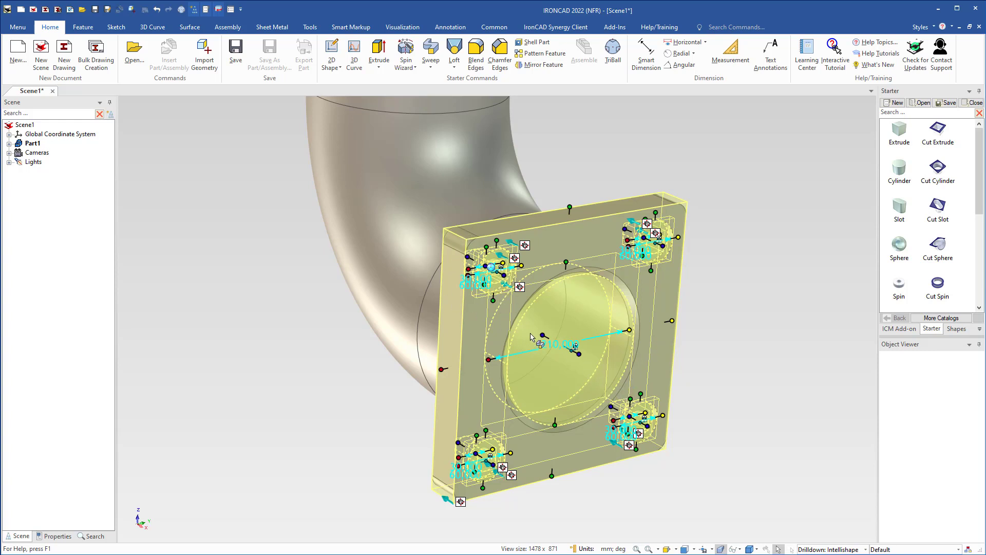
shift+middle_drag(541, 321, 591, 371)
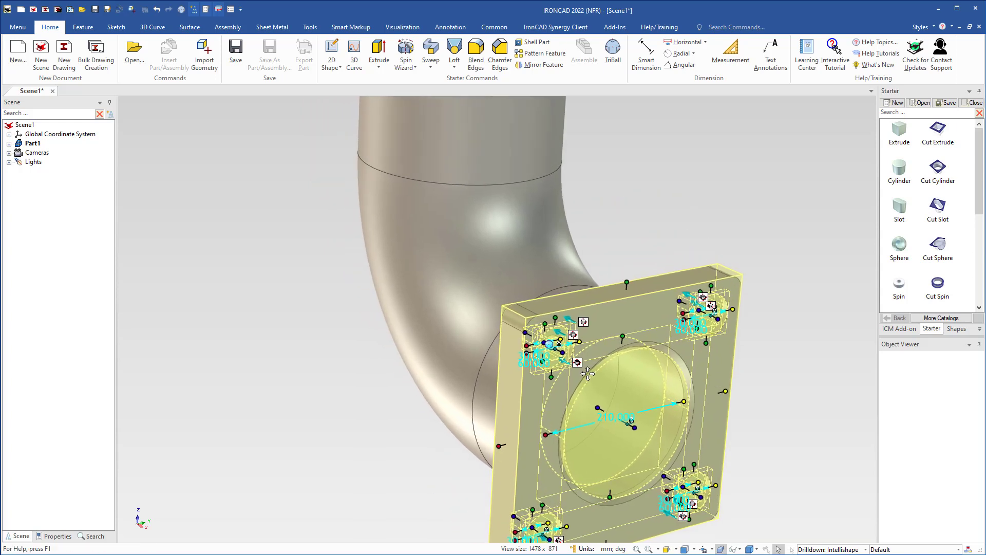
scroll(590, 371, down, 2)
scroll(590, 371, down, 1)
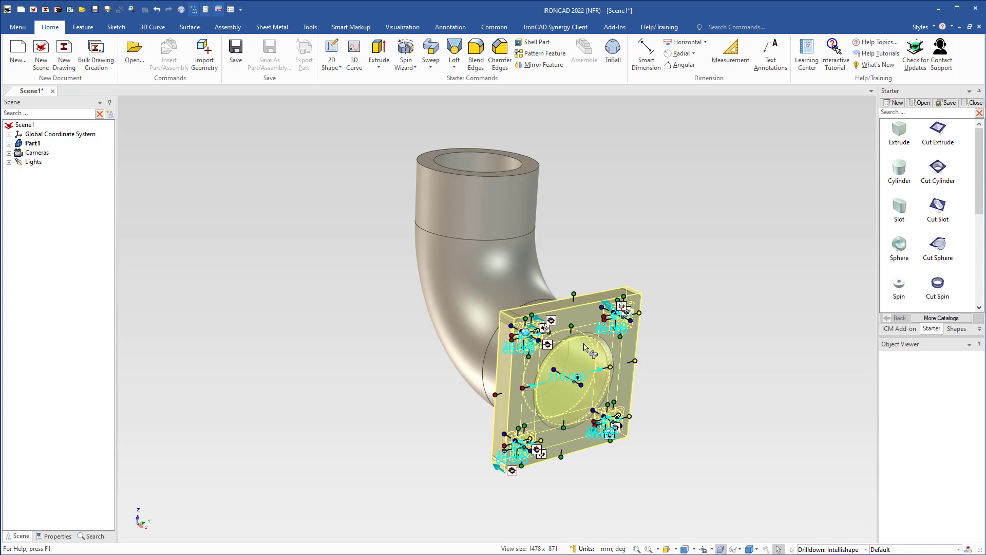
key(F10)
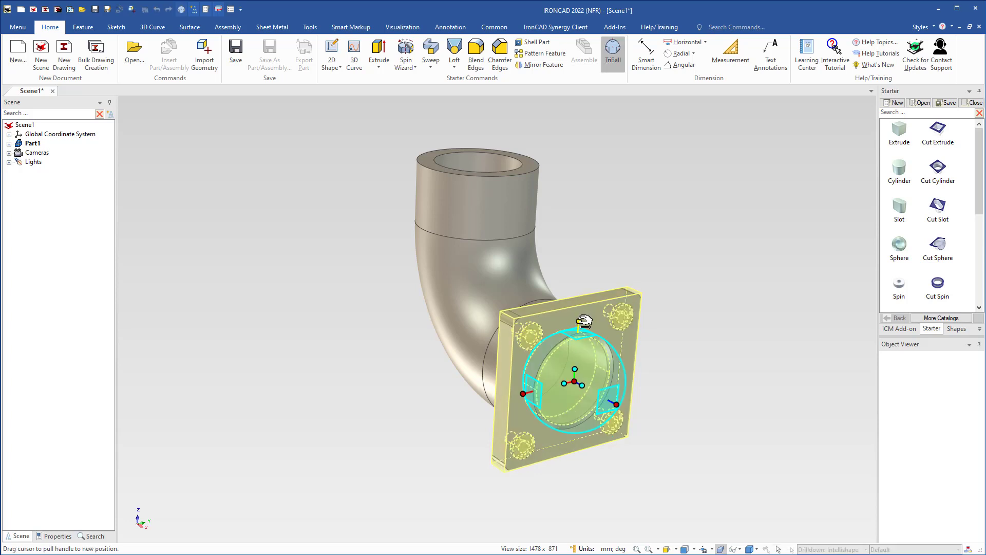
drag(584, 321, 594, 135)
right_drag(595, 135, 594, 135)
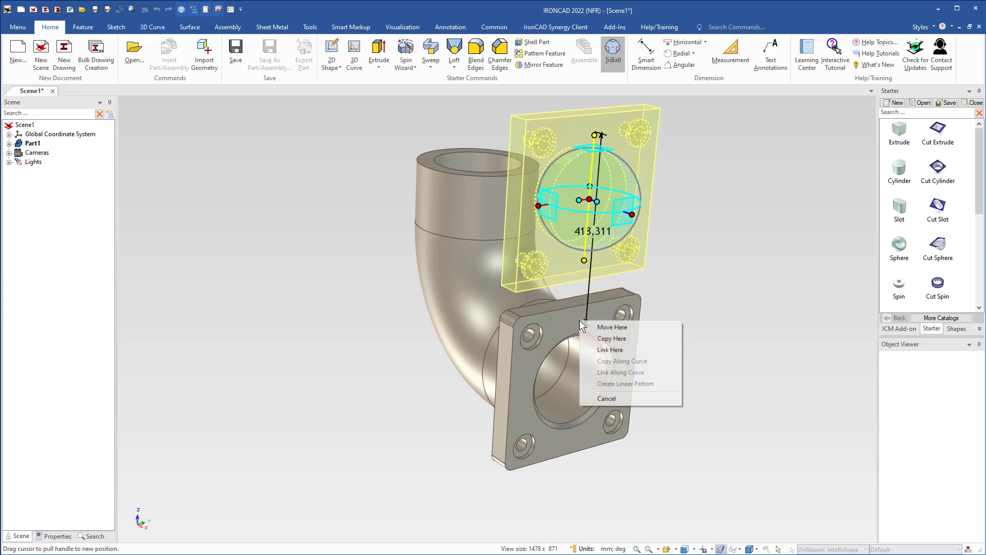
click(600, 351)
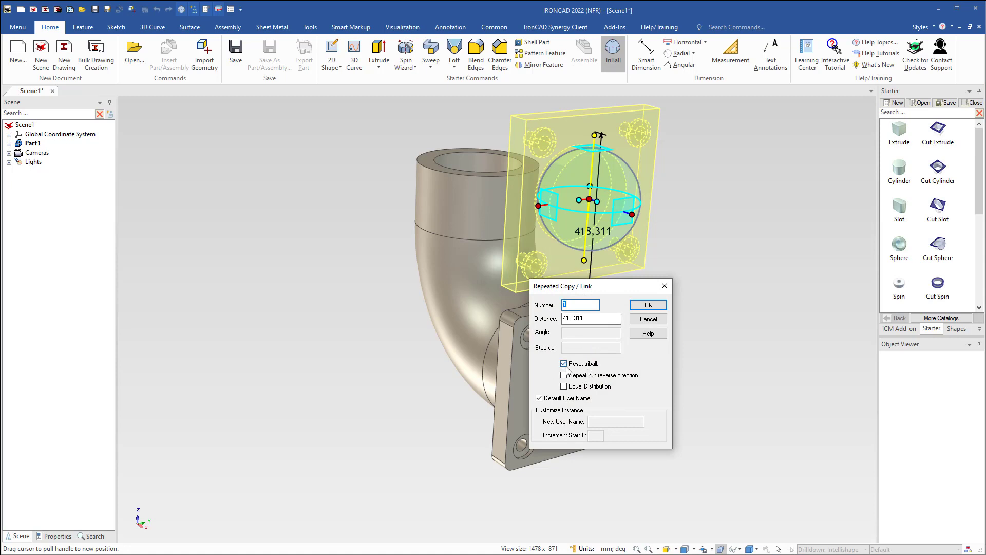
click(648, 305)
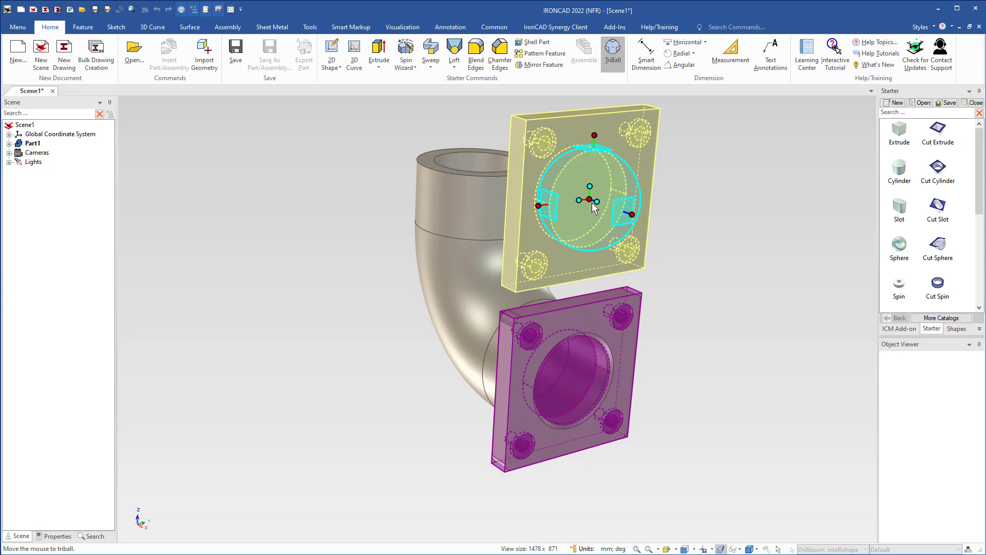
Rotate the linked flange copy 90 degrees about the TriBall's horizontal axis so that it lies flat.
shift+middle_drag(564, 198, 596, 275)
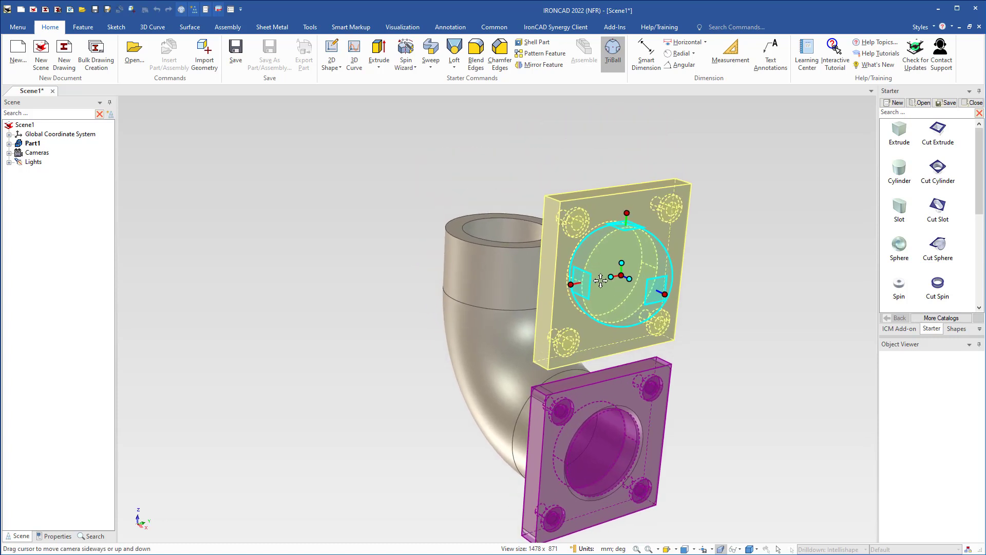
click(576, 288)
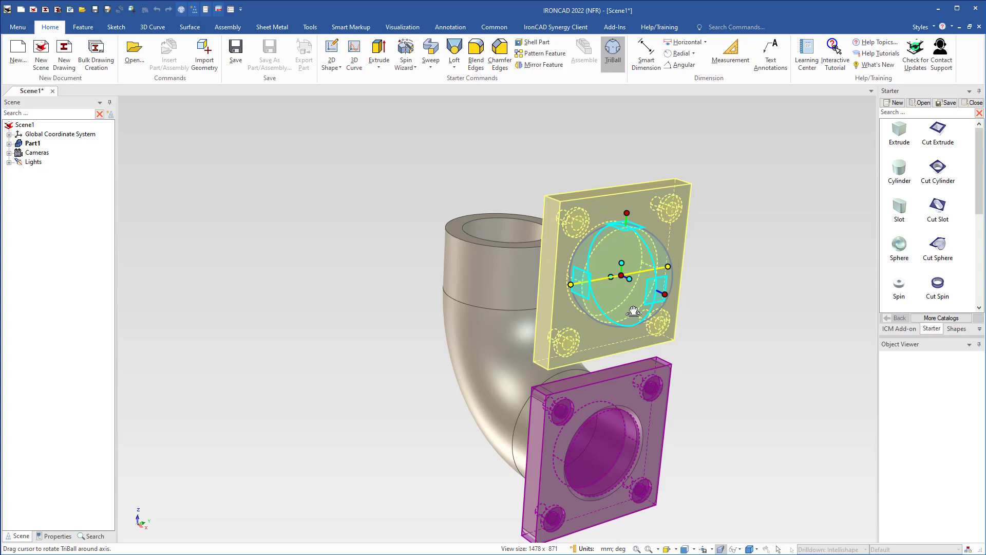
drag(633, 311, 632, 247)
text(90)
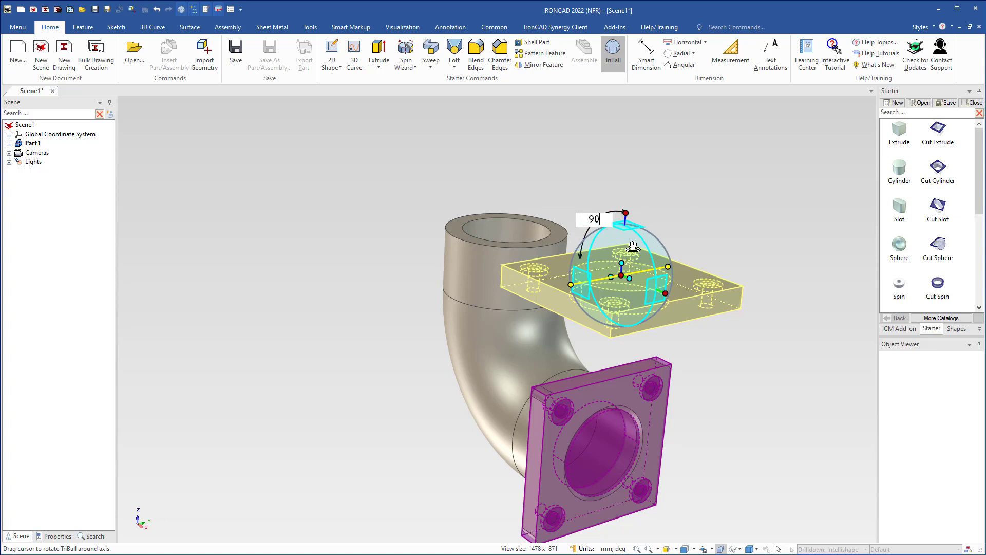
key(Return)
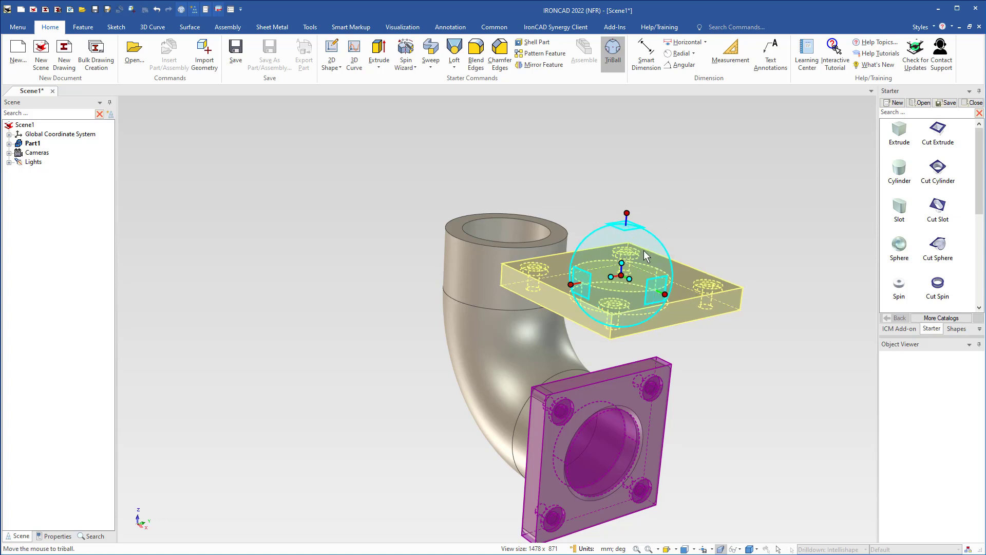
Move the linked flange copy with the TriBall to the centre point of the pipe's upper circular end.
right_click(623, 276)
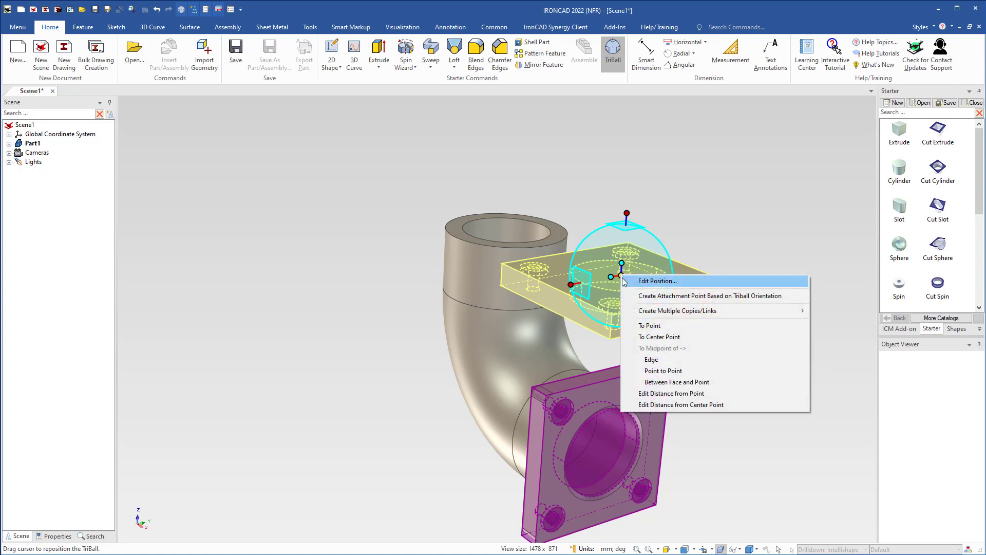
click(648, 337)
click(478, 245)
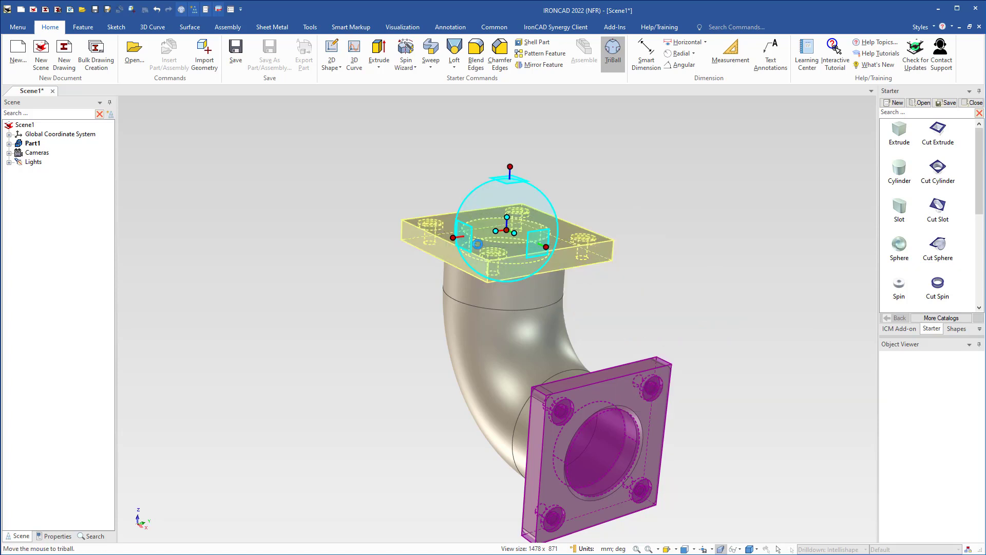
Finish positioning the linked flange copy by closing the TriBall and clearing the selection.
scroll(483, 261, up, 2)
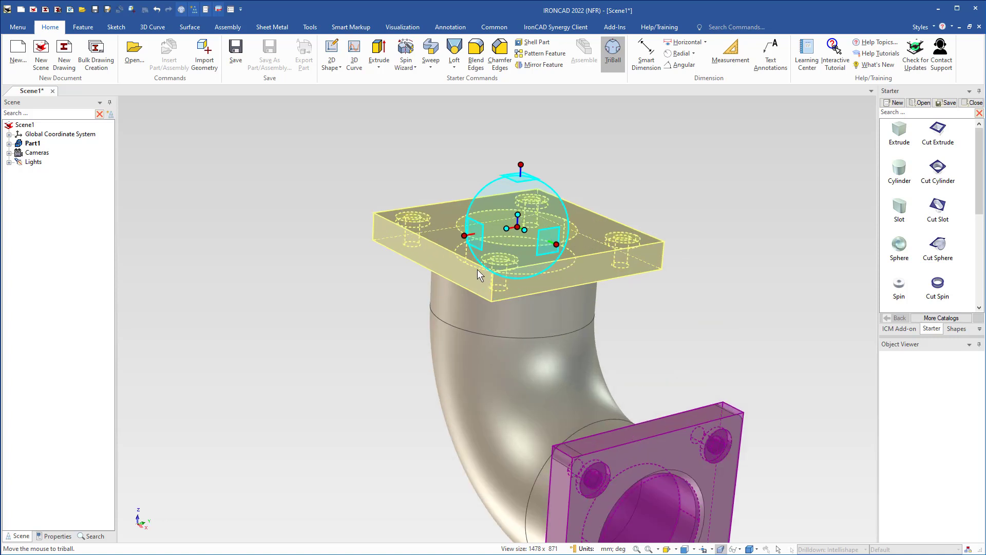
scroll(480, 275, down, 1)
key(F10)
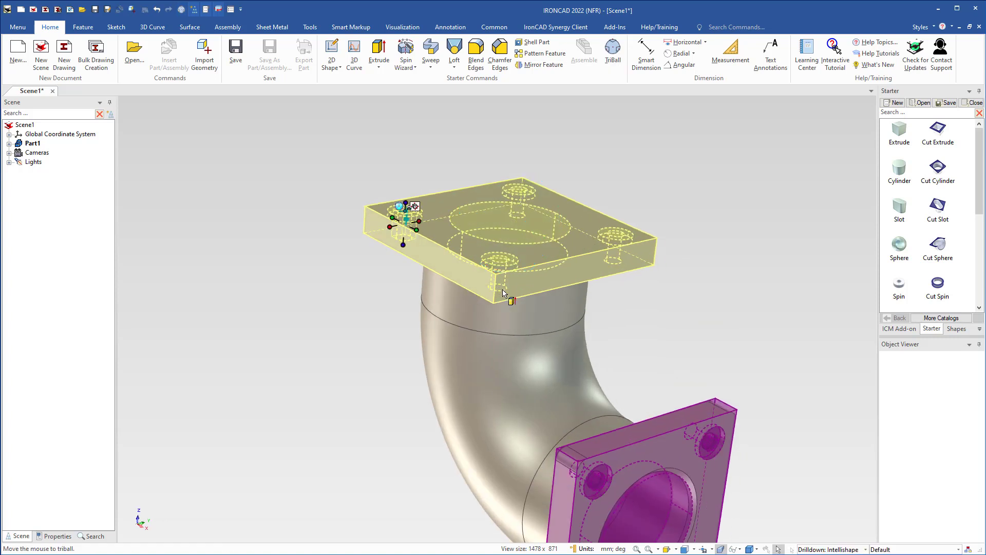
click(701, 187)
scroll(555, 275, down, 2)
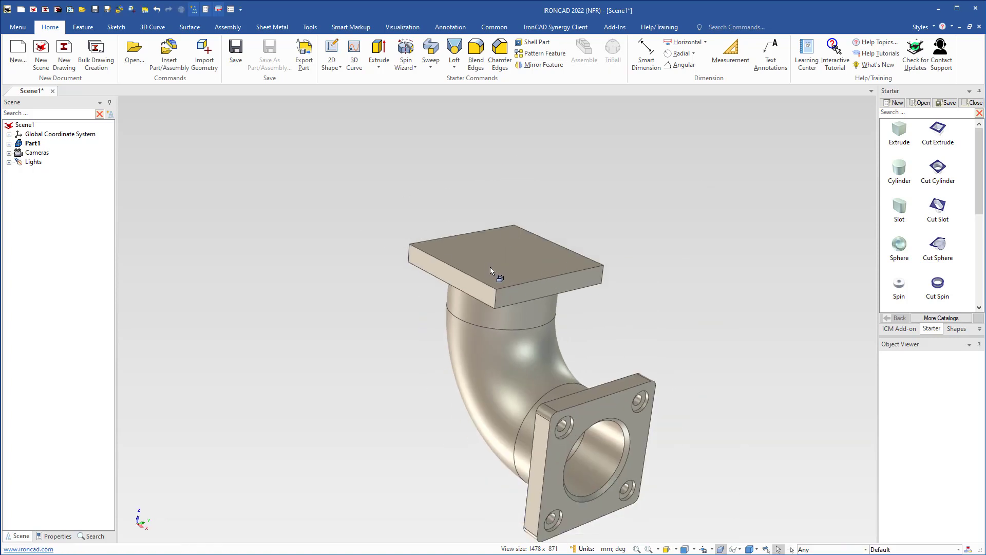
mouse_move(490, 266)
middle_down()
mouse_move(478, 277)
mouse_move(481, 268)
middle_up()
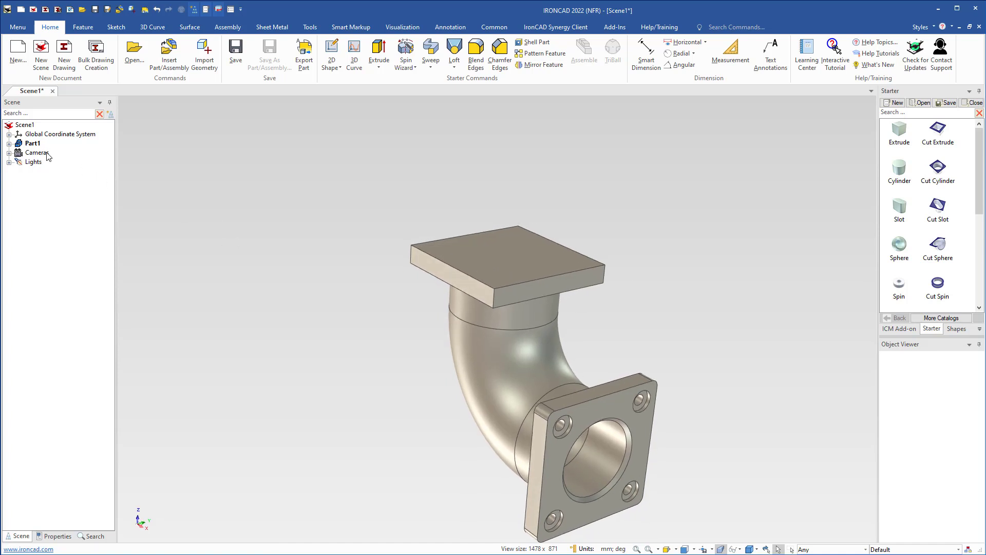
Reorder the part history so the copied flange Block comes directly after Chamfer2, ahead of all the copied H Cylinder cuts.
click(9, 143)
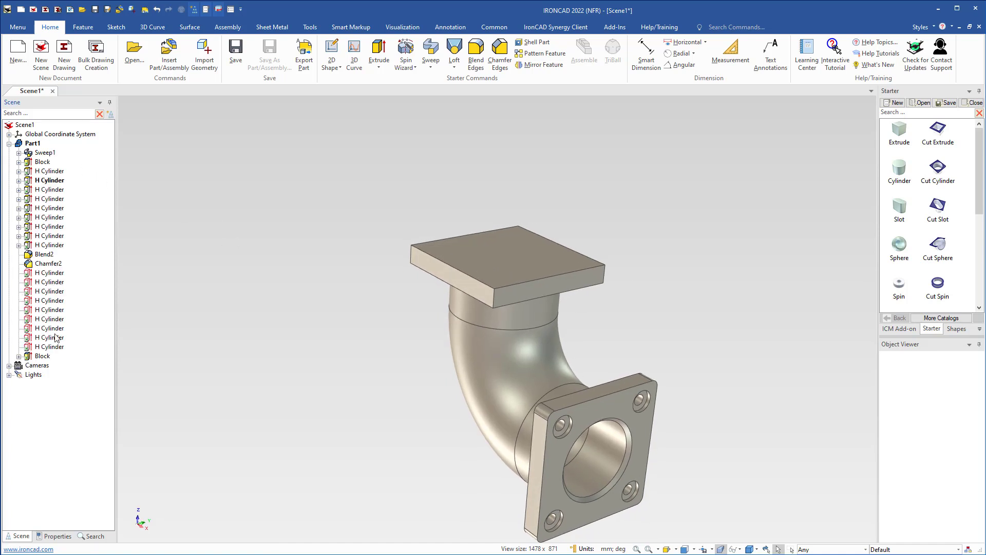
click(42, 356)
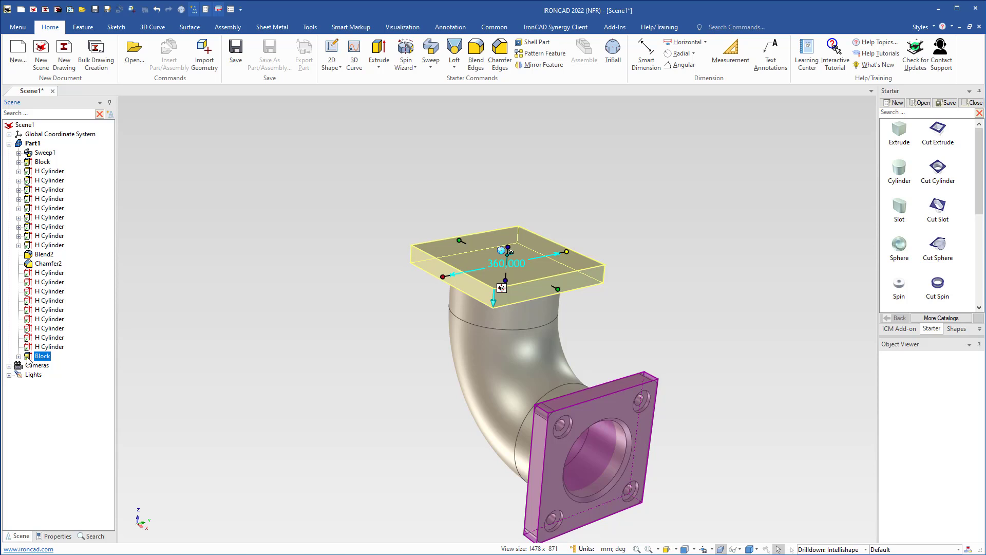
drag(28, 360, 30, 276)
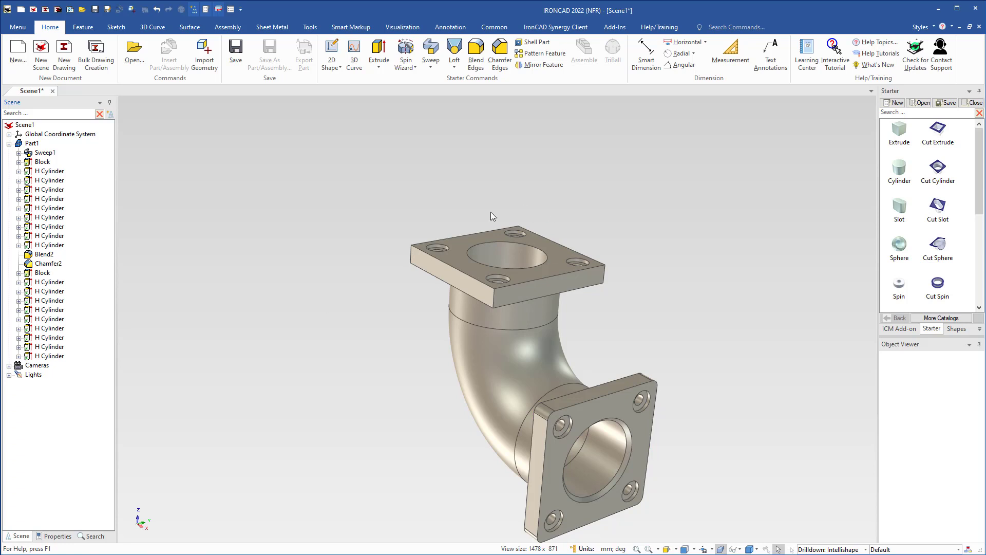
Blend the four vertical corner edges of the copied upper flange with a constant 20 mm radius.
mouse_move(483, 281)
middle_down()
mouse_move(490, 374)
mouse_move(471, 278)
middle_up()
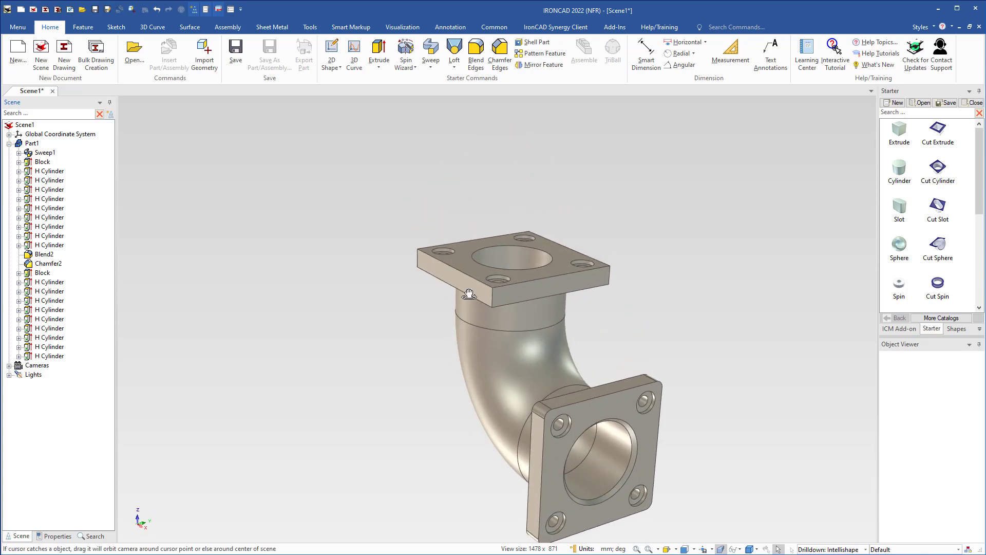
scroll(517, 359, up, 3)
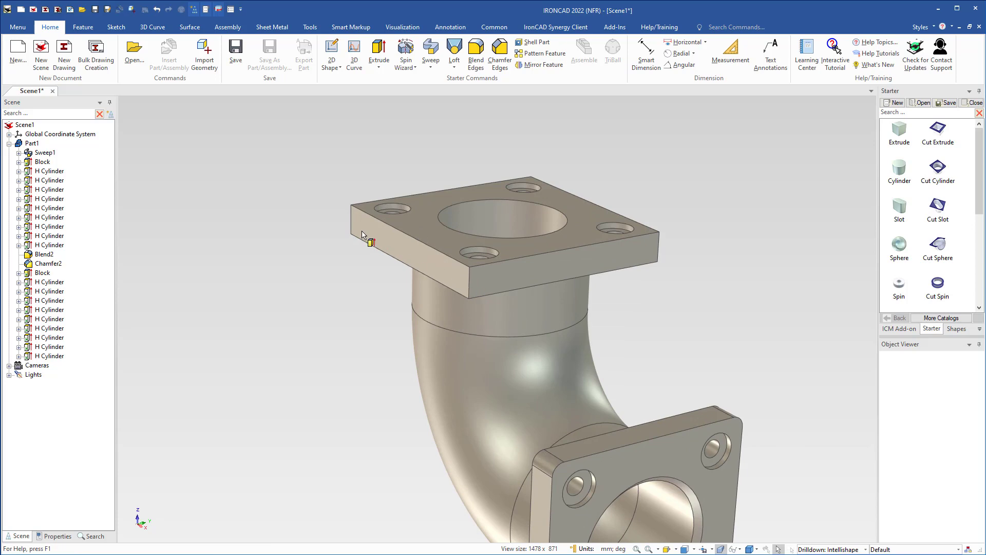
click(469, 287)
click(323, 307)
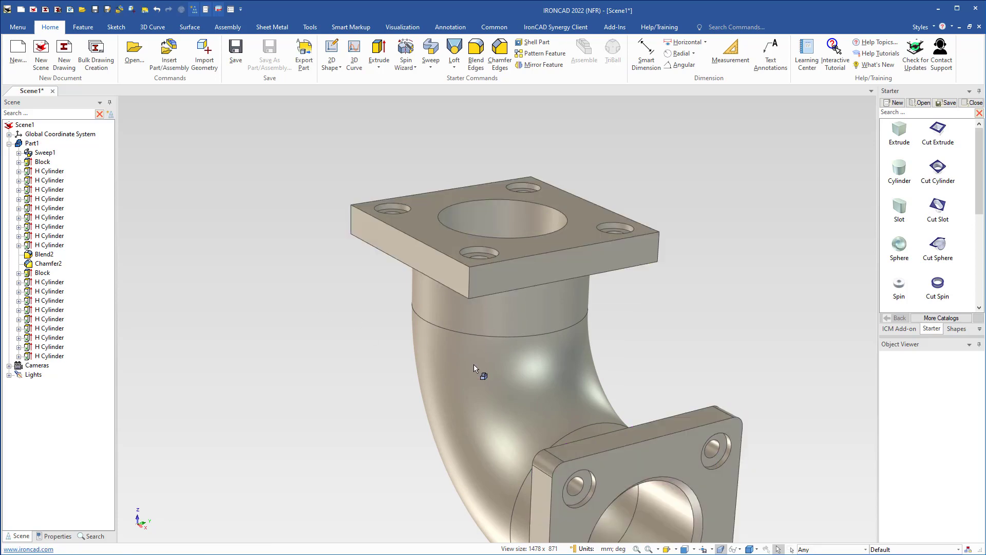
click(474, 364)
right_click(474, 364)
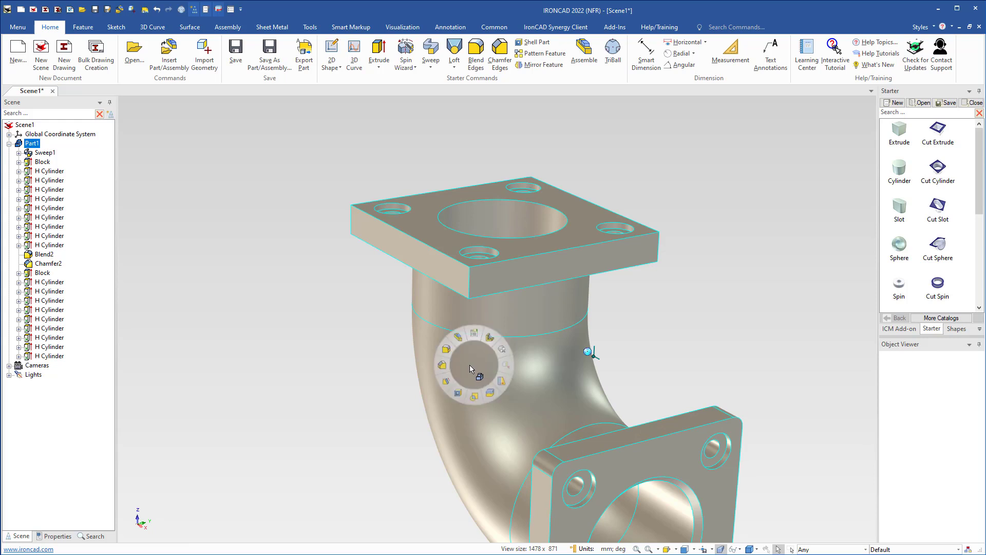
click(446, 351)
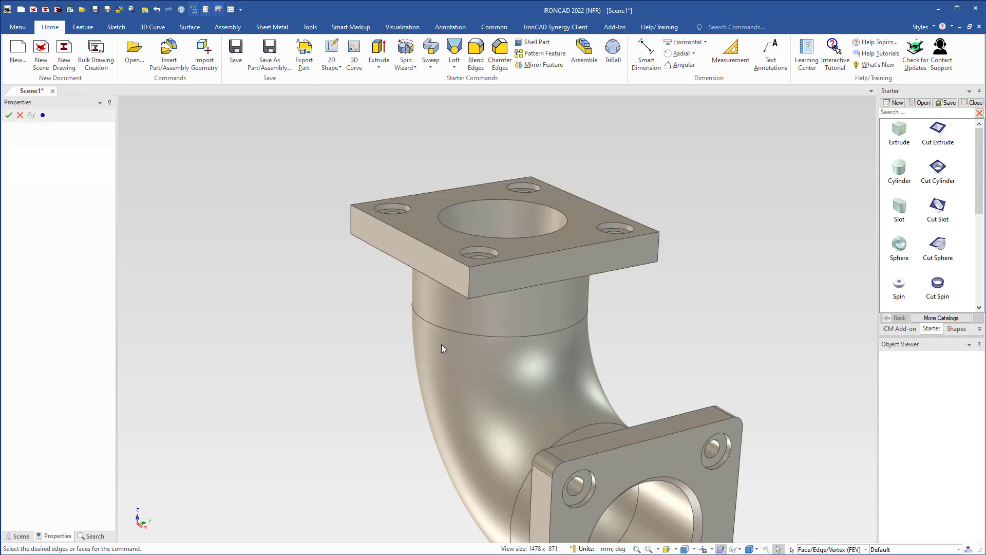
click(469, 281)
click(353, 222)
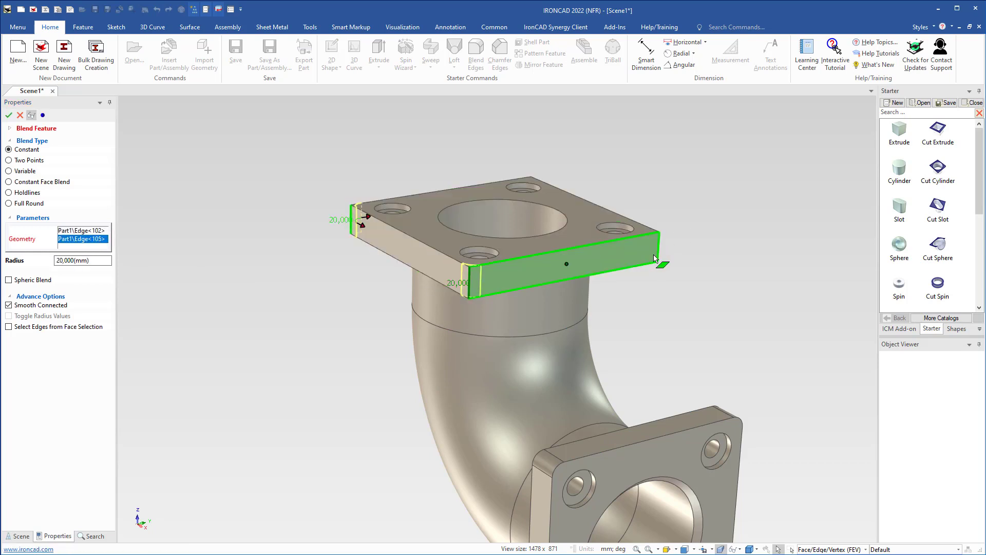
click(658, 257)
middle_drag(648, 260, 535, 394)
shift+middle_drag(535, 395, 454, 483)
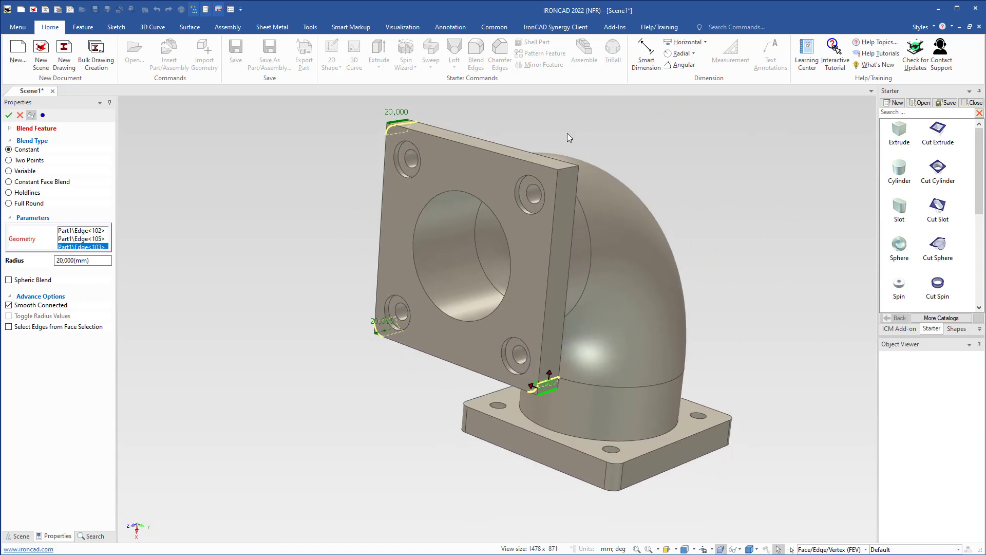
click(563, 169)
key(Return)
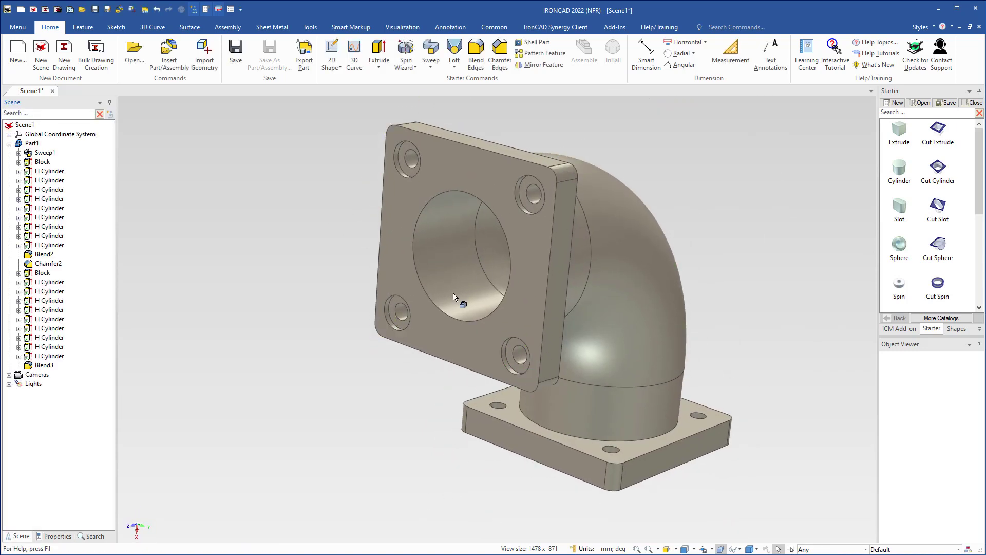
Chamfer the outer edge of the copied flange's central bore with a 10 mm distance.
click(449, 331)
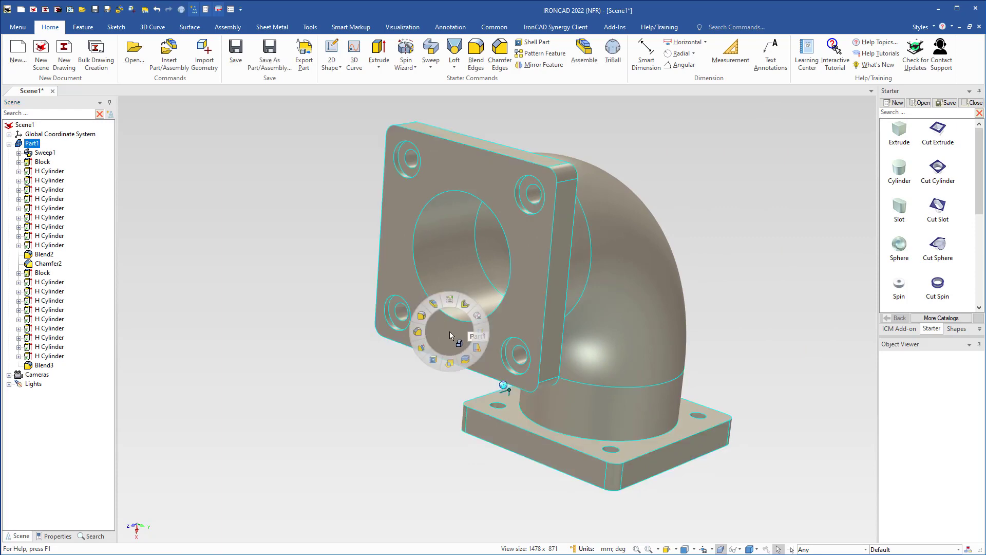
click(417, 332)
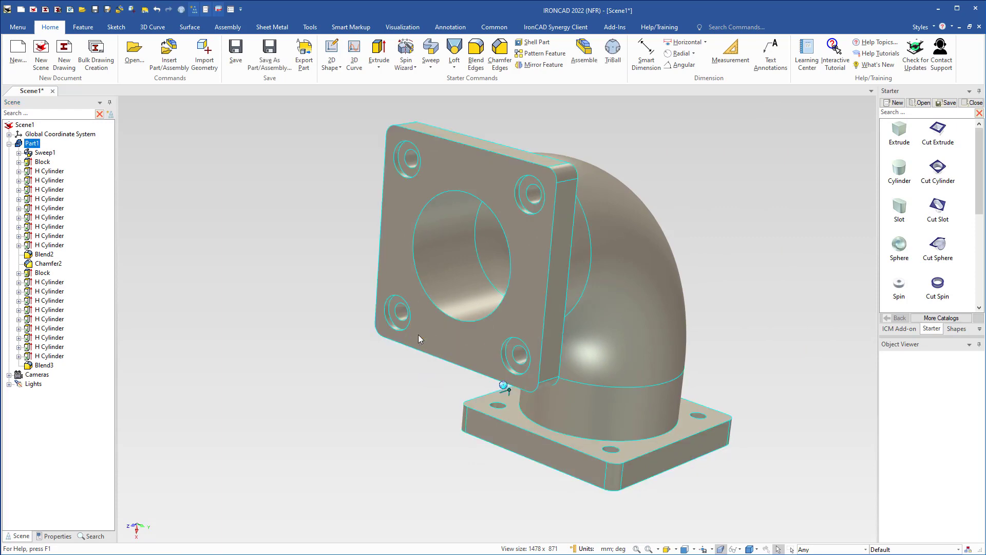
click(436, 310)
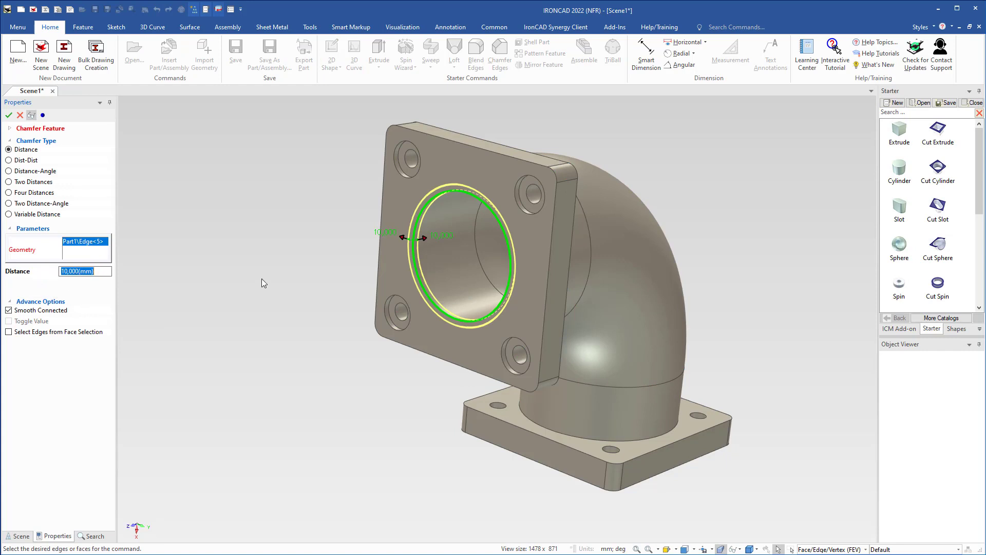
key(Return)
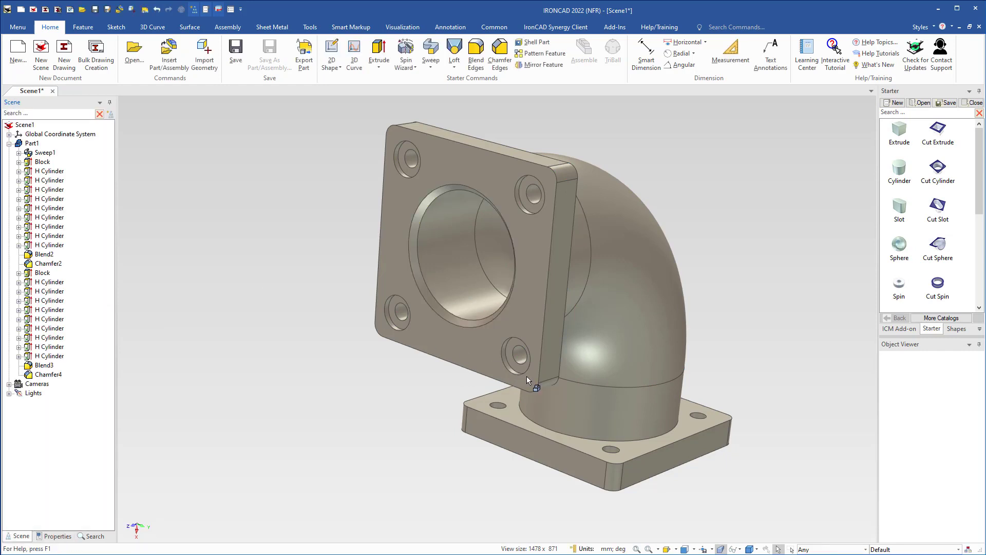
Apply the Gold finish from the Paint catalog to the pipe elbow part.
middle_drag(526, 376, 532, 276)
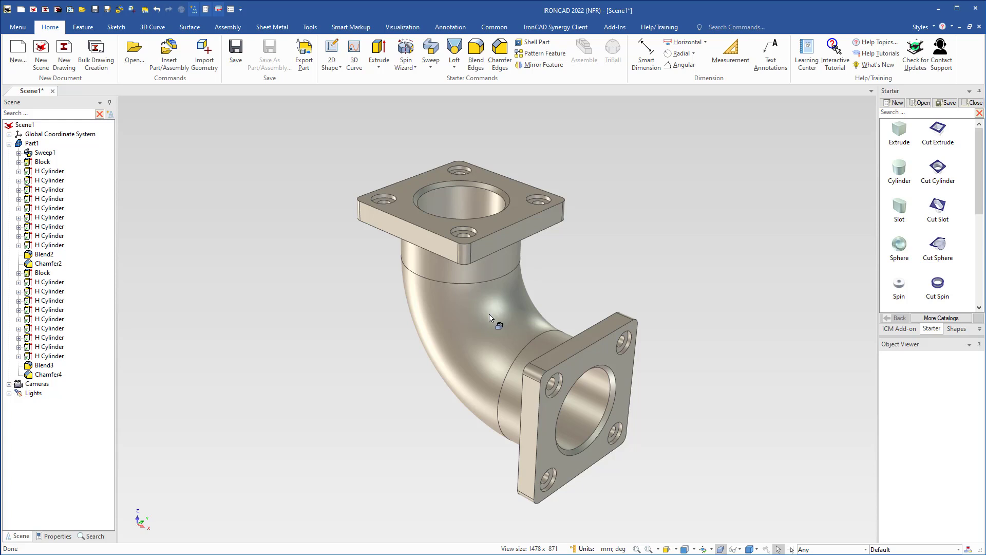
drag(978, 198, 976, 287)
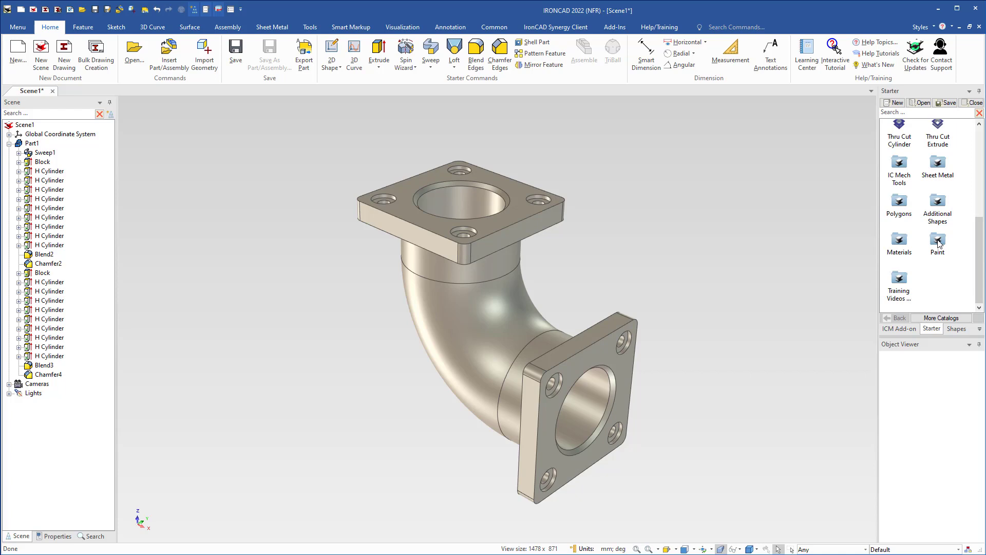
mouse_move(937, 242)
mouse_down()
mouse_move(714, 267)
mouse_move(493, 309)
mouse_up()
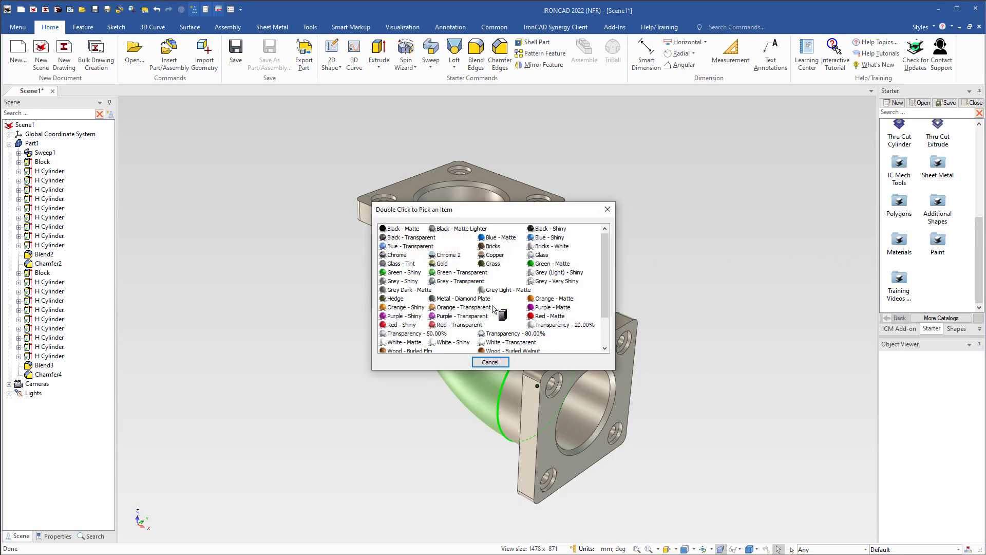
double_click(433, 265)
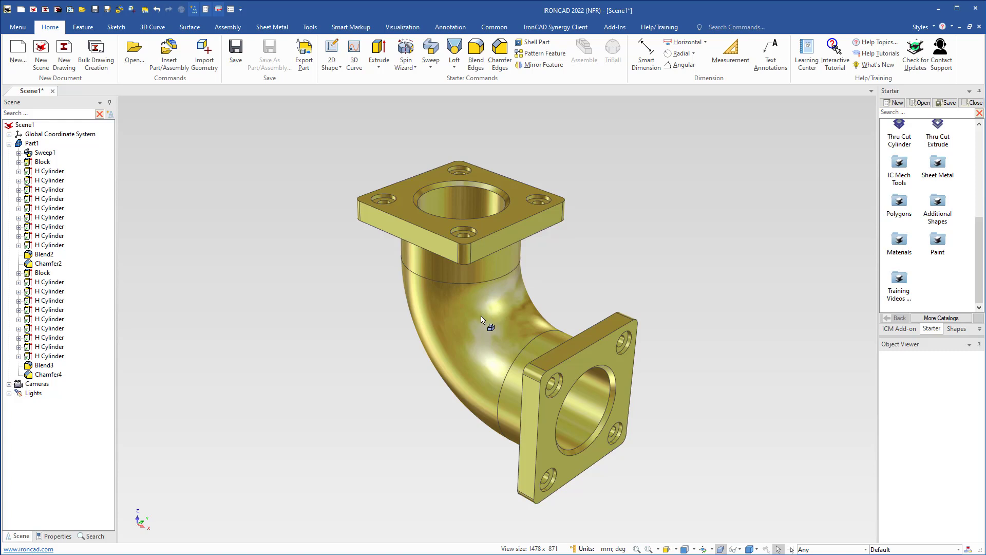
Create a section of the elbow part using a Parallel to Face section tool placed on the lower flange's narrow side face.
middle_drag(505, 365, 493, 350)
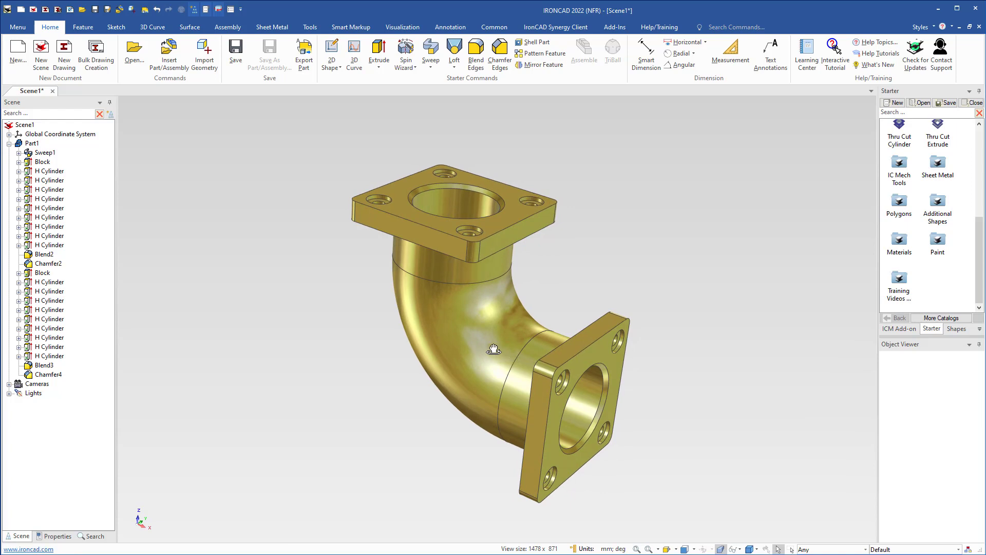
click(452, 284)
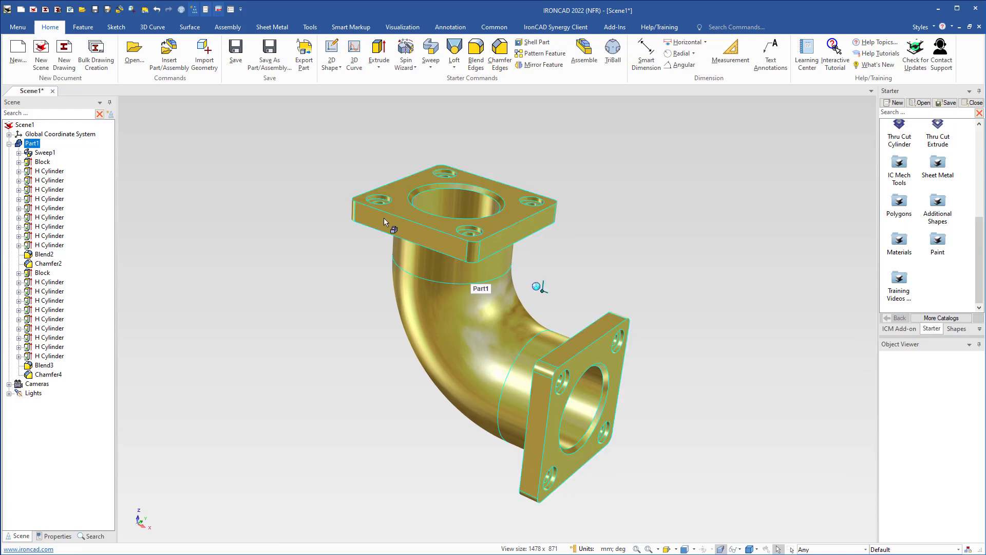
click(309, 27)
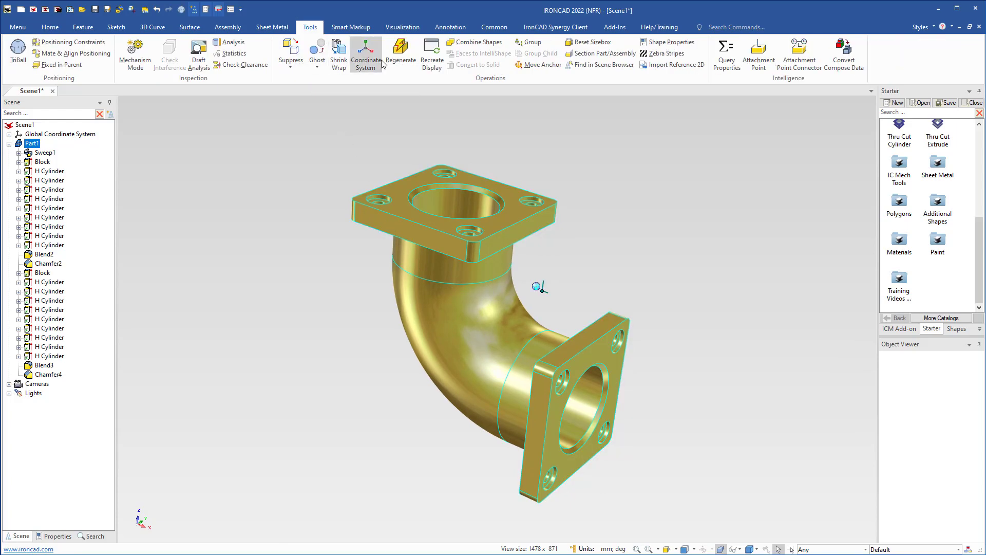
click(581, 56)
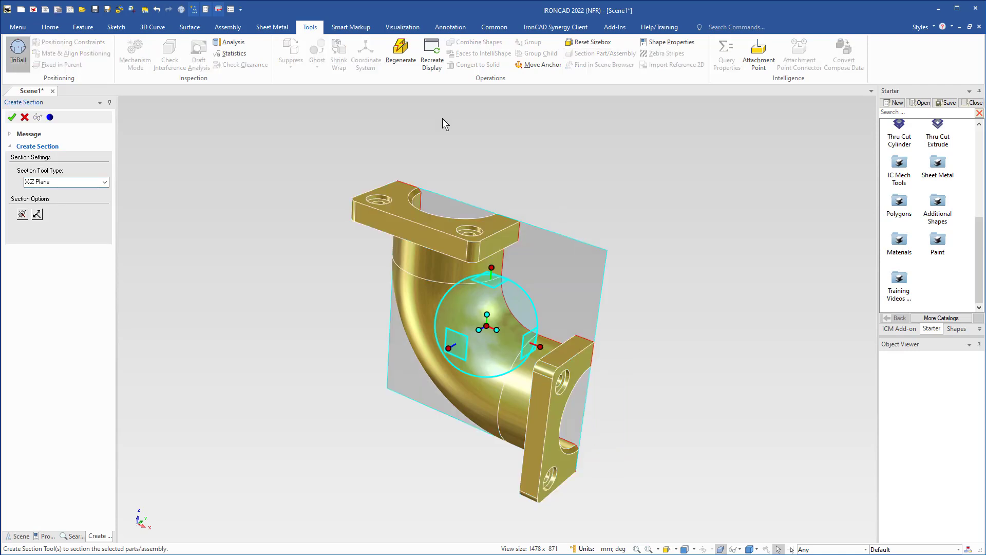
click(77, 182)
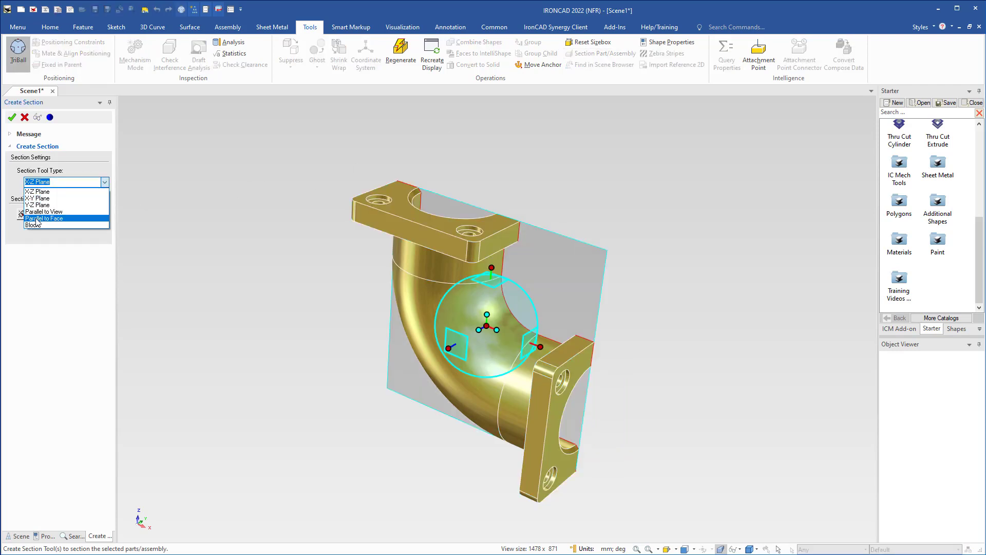
click(37, 218)
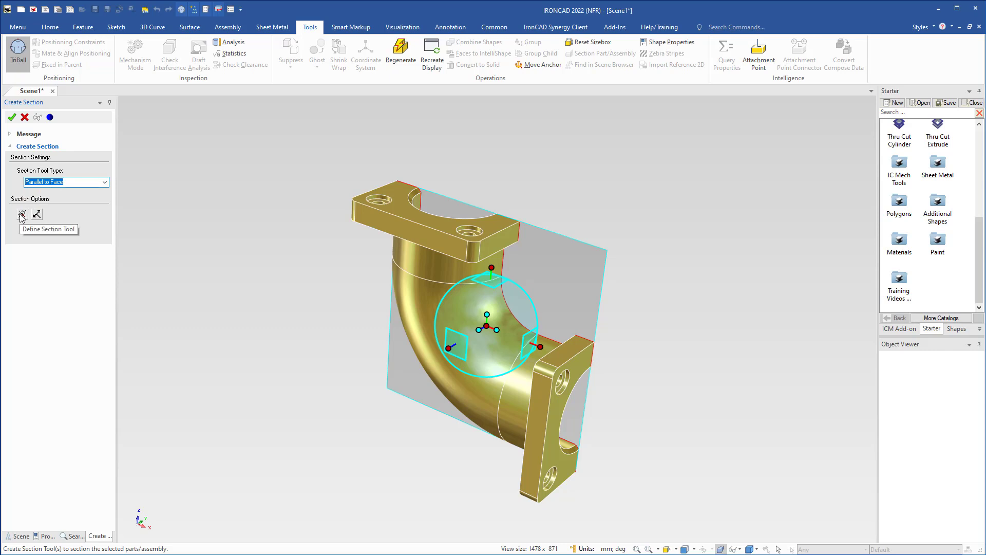
click(22, 214)
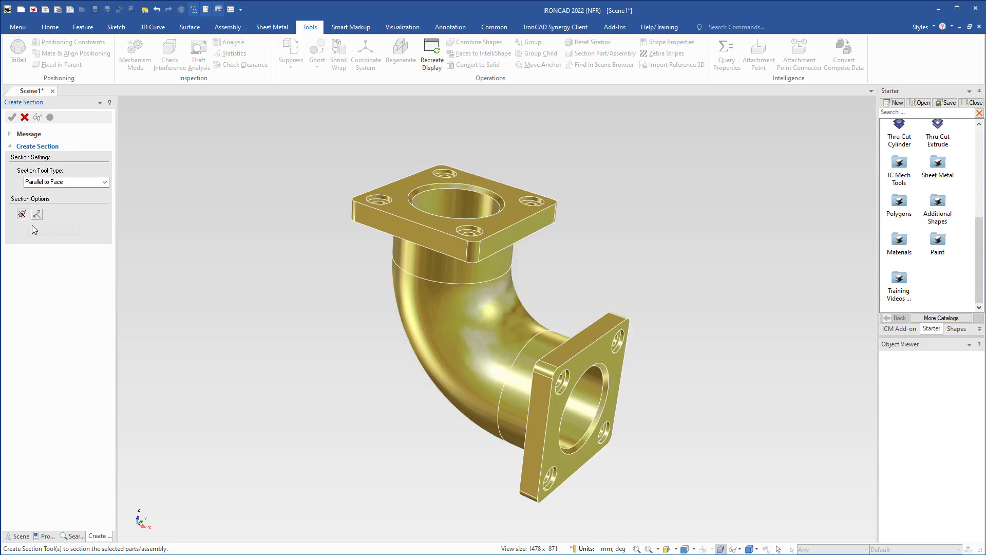
click(532, 417)
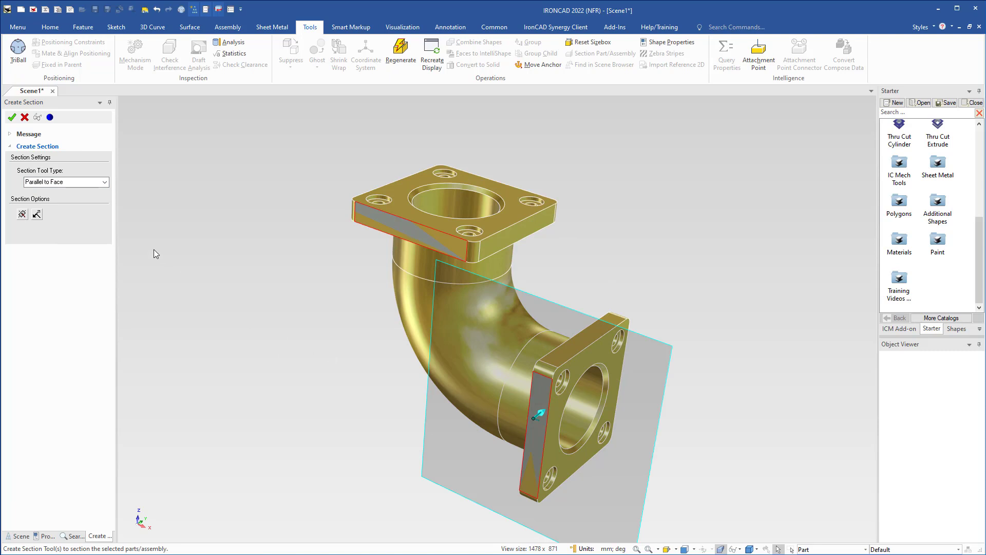
click(11, 118)
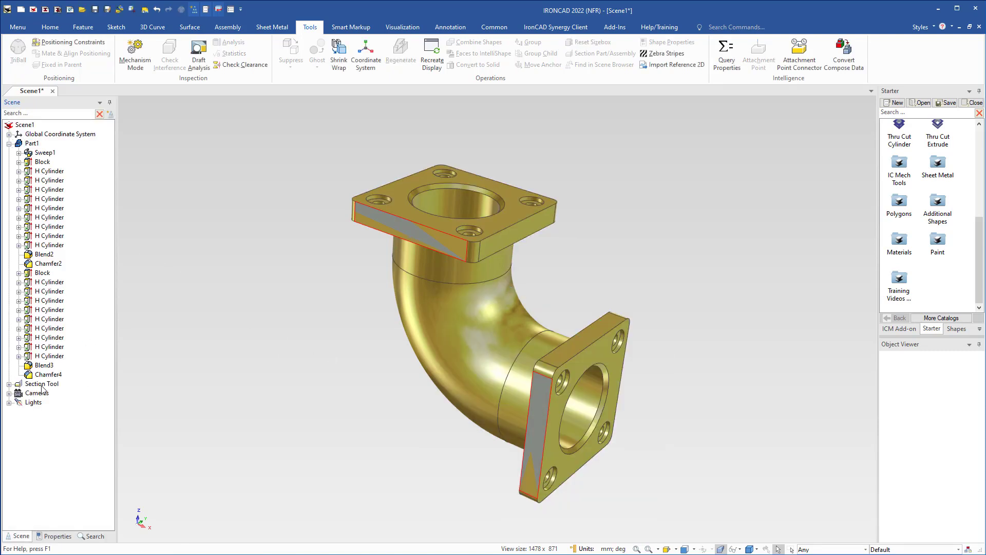
Move the Section Tool with the TriBall about 140 mm into the elbow, perpendicular to the flange's side face.
click(42, 387)
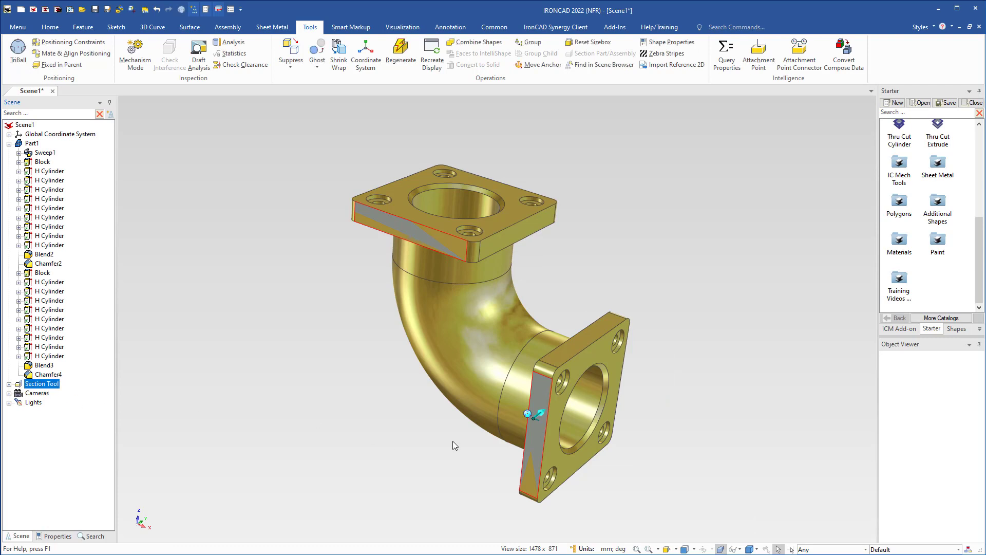
key(F10)
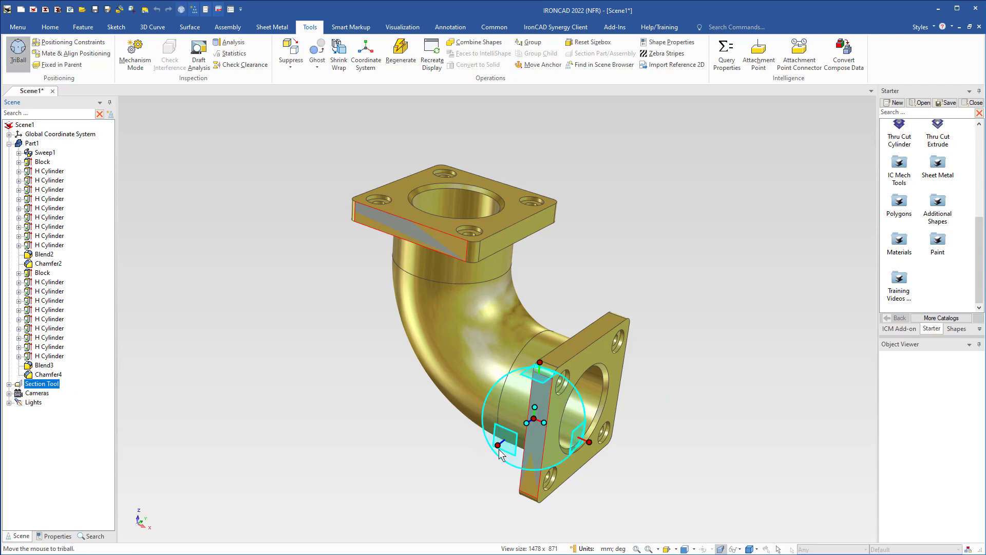
drag(502, 445, 574, 396)
drag(526, 423, 531, 419)
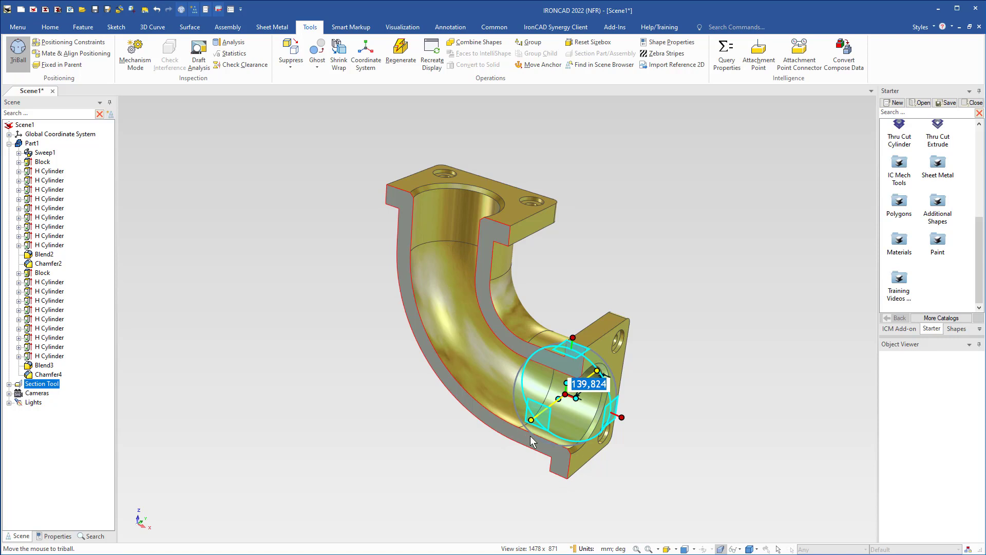
Align the Section Tool with the center point of the lower flange's bore using the TriBall's To Center Point option.
middle_drag(575, 451, 548, 460)
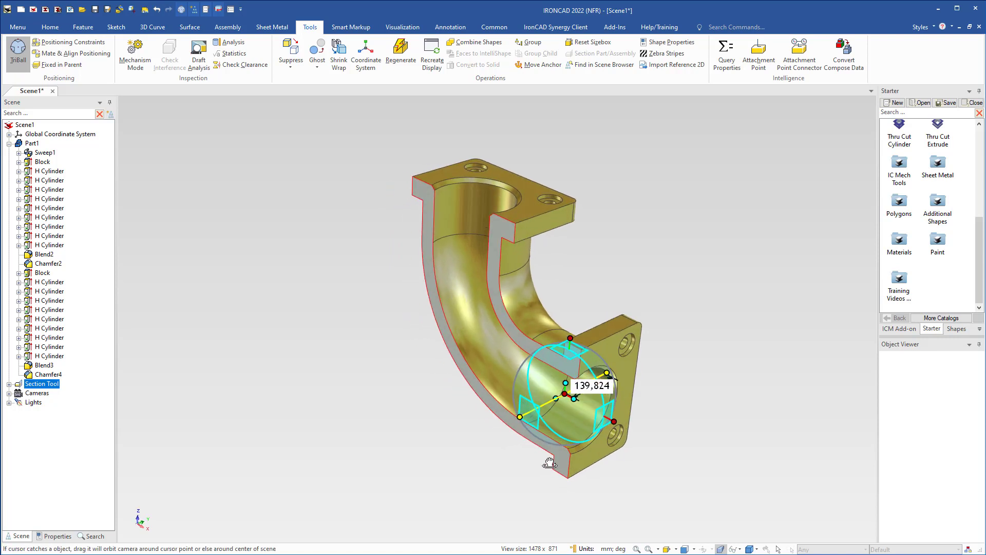
right_click(520, 417)
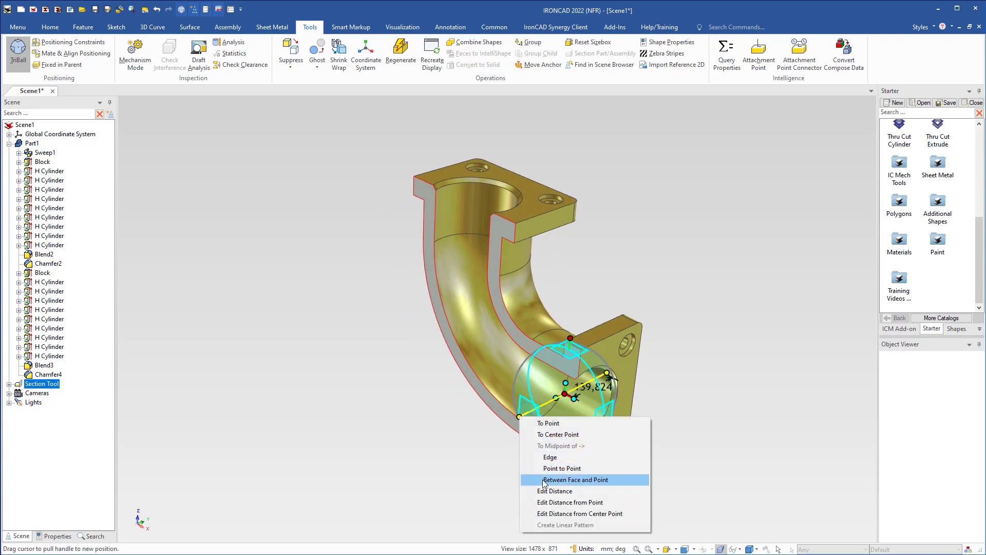
click(549, 434)
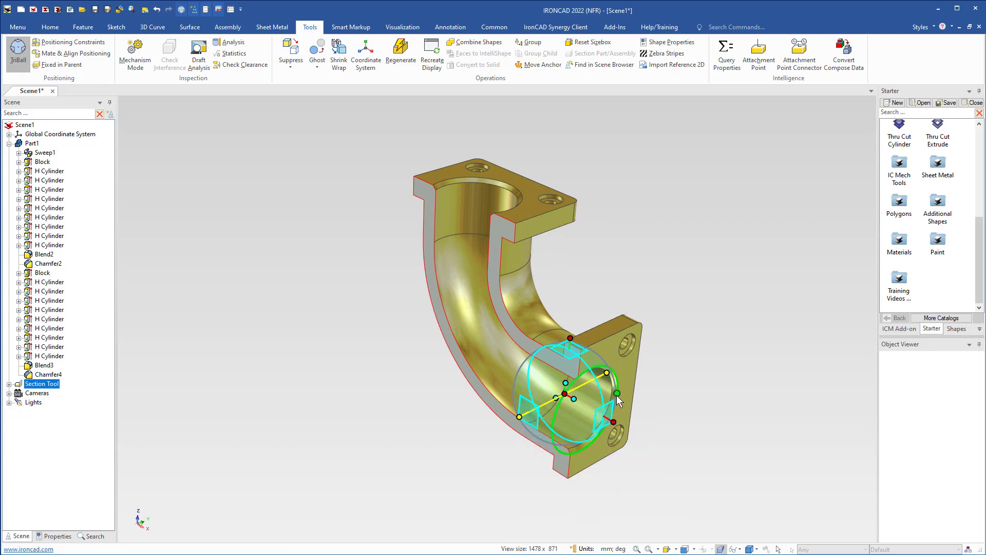
click(616, 396)
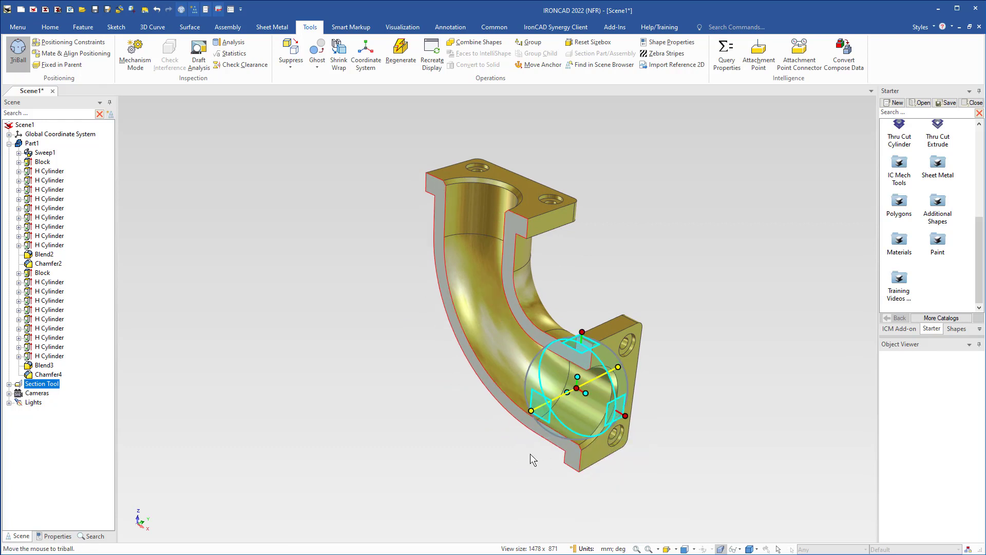
click(530, 454)
middle_drag(558, 412, 492, 351)
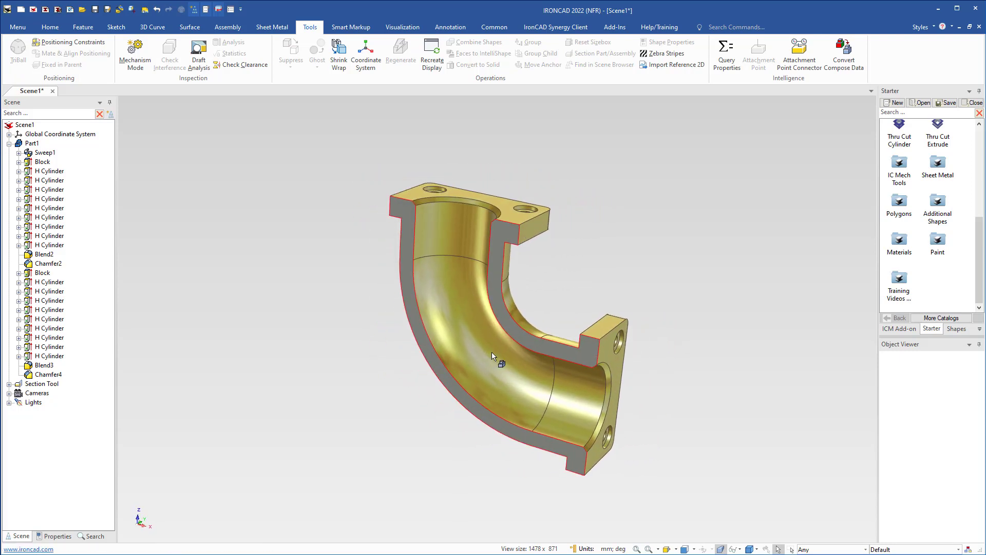
Suppress the Section Tool to display the complete, unsectioned pipe elbow.
click(36, 384)
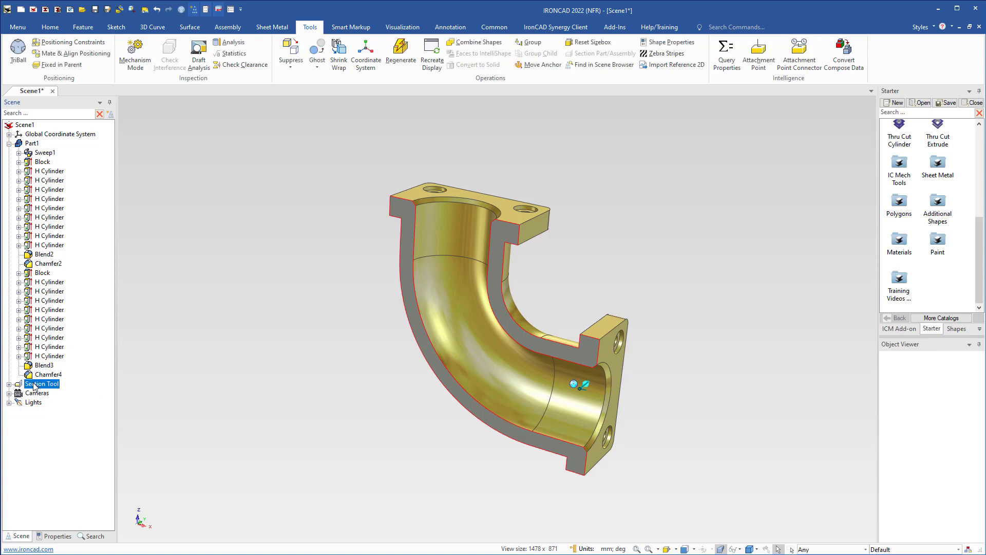
right_click(34, 386)
click(64, 492)
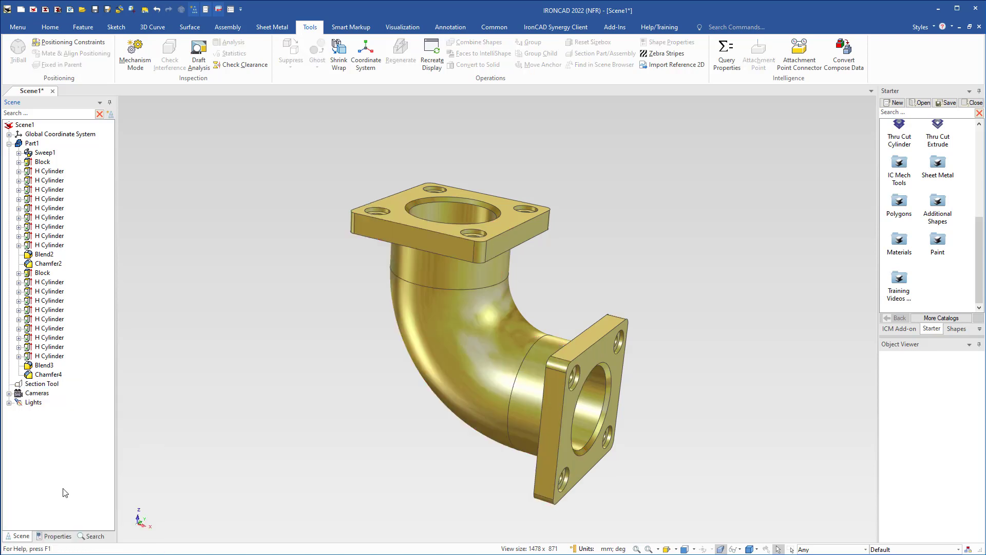
middle_drag(439, 386, 434, 389)
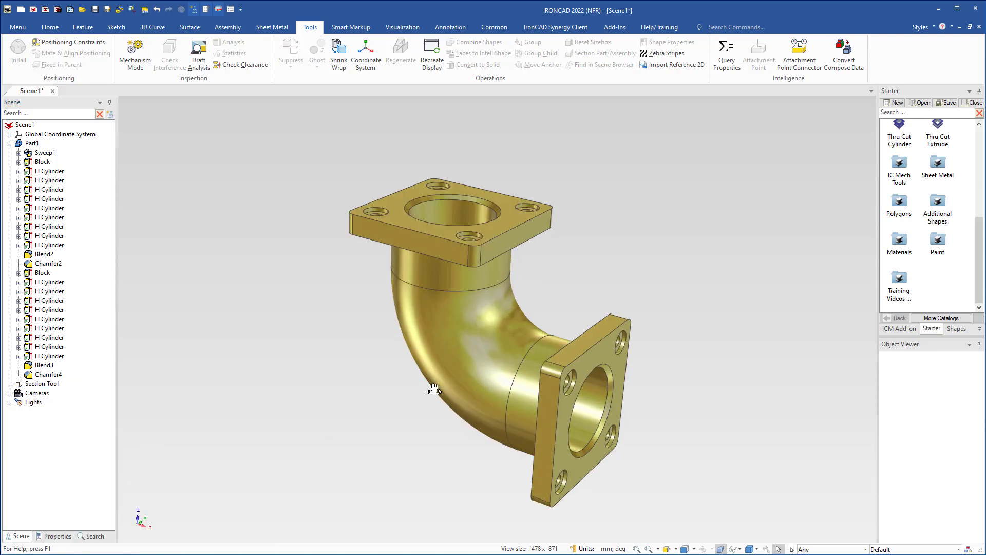